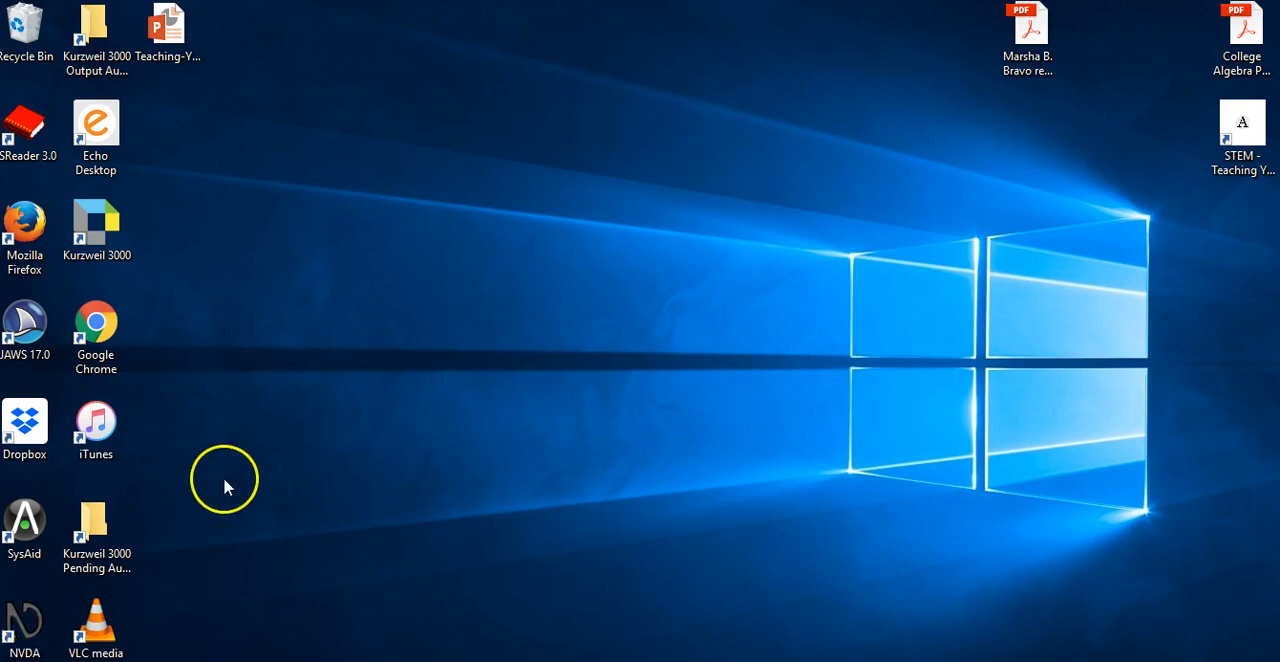
pyautogui.doubleClick(29, 236)
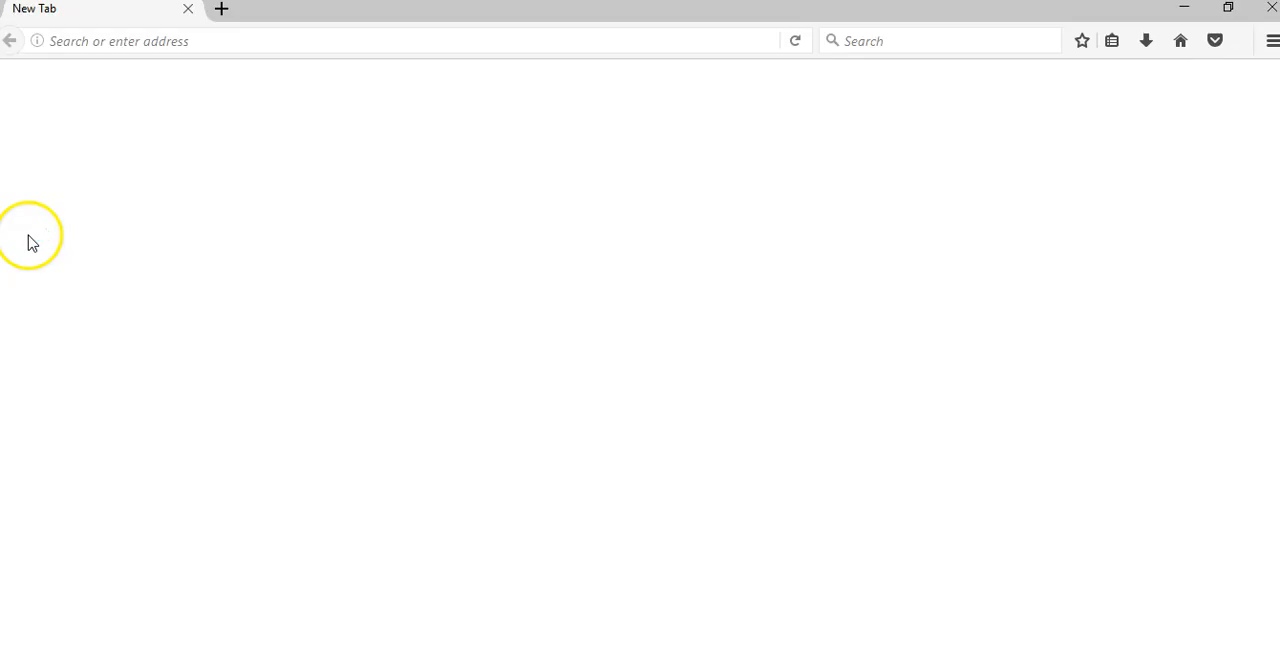
pyautogui.click(280, 43)
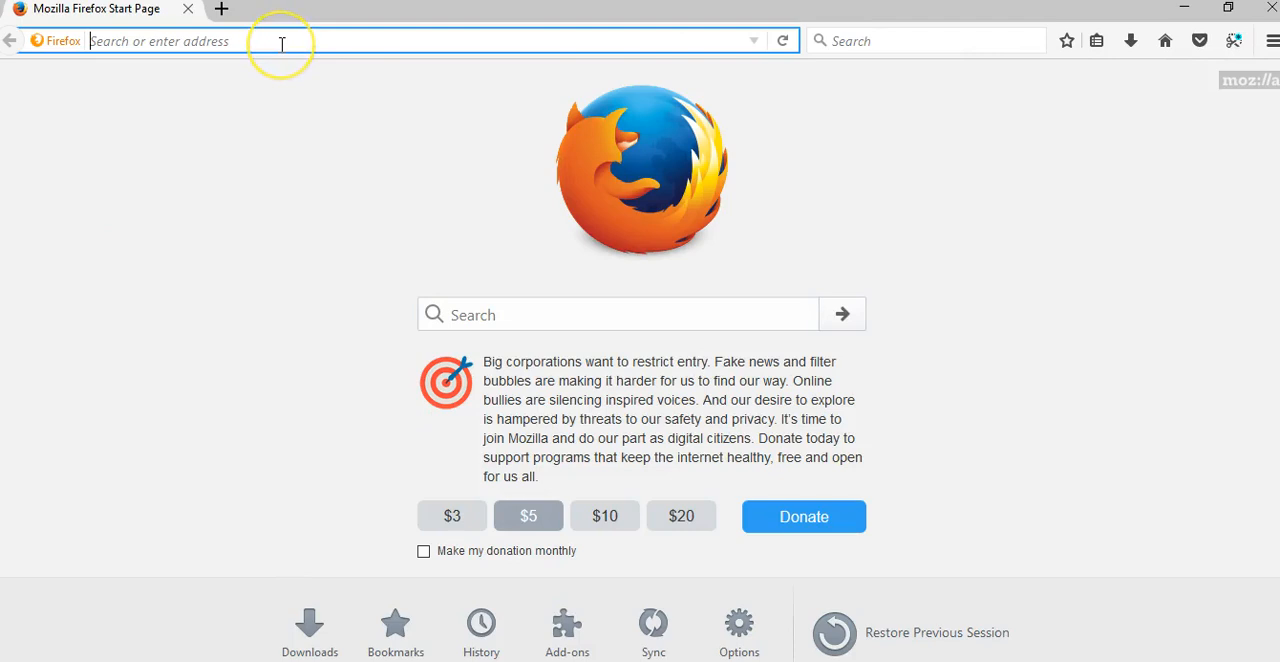
pyautogui.write('www.dvc.edu/')
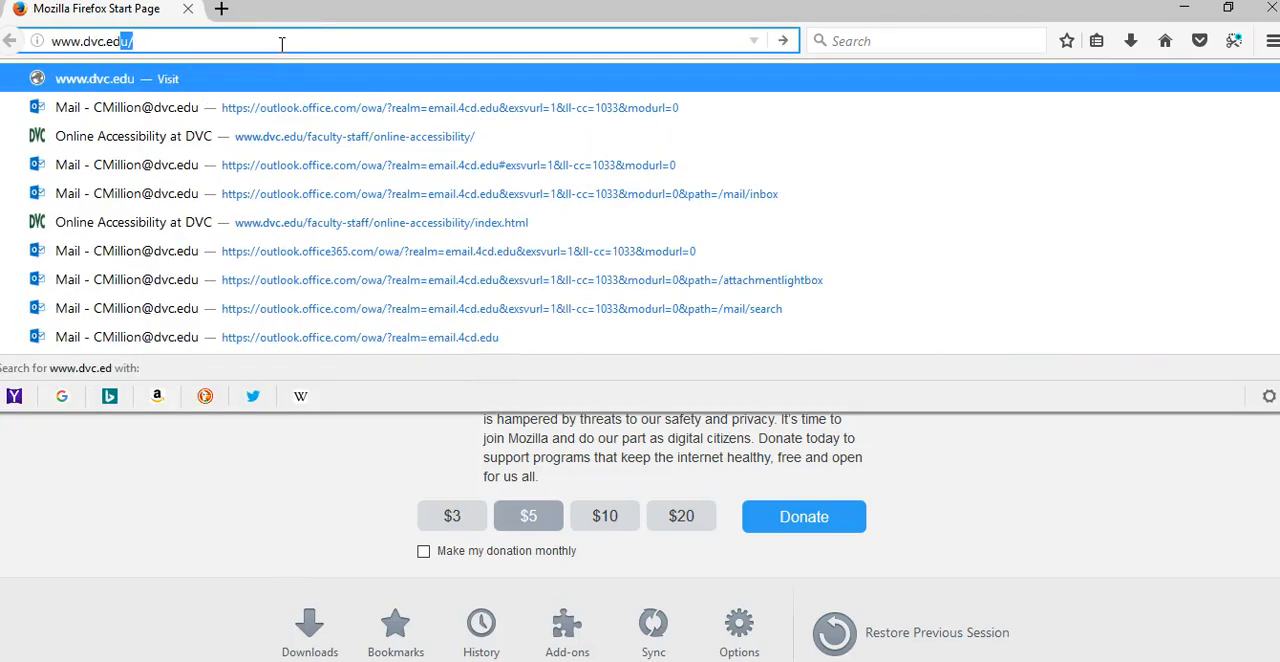
pyautogui.write('onlineaccess')
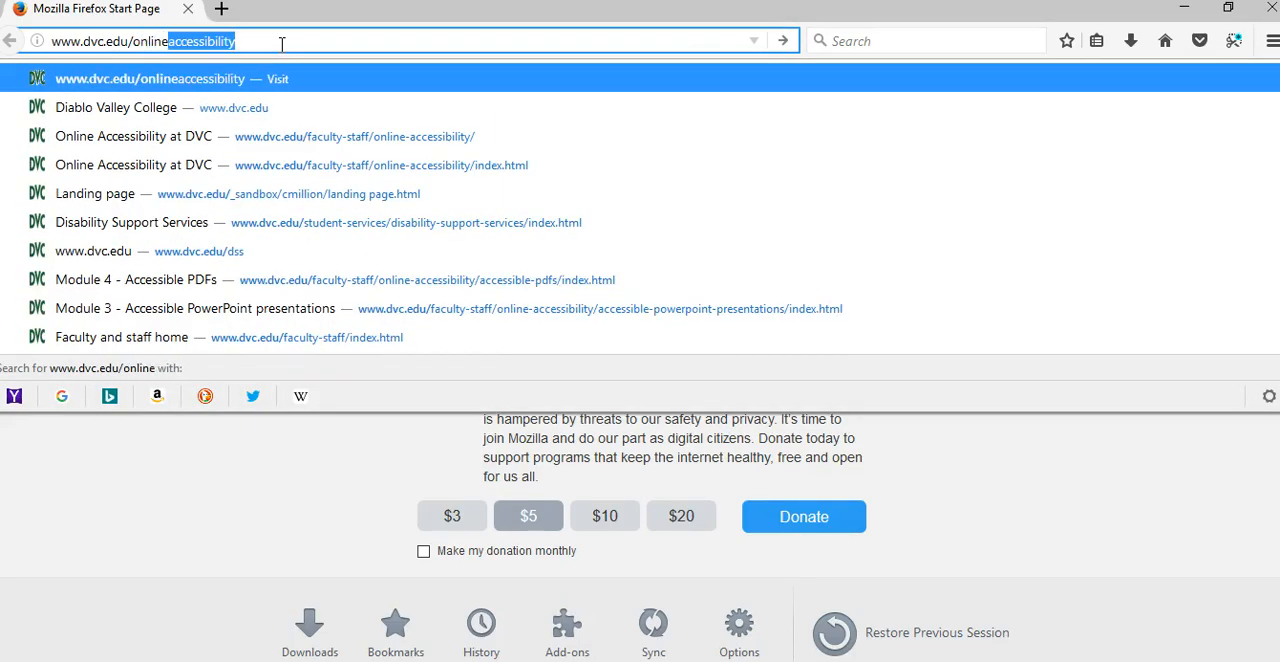
pyautogui.write('ibility')
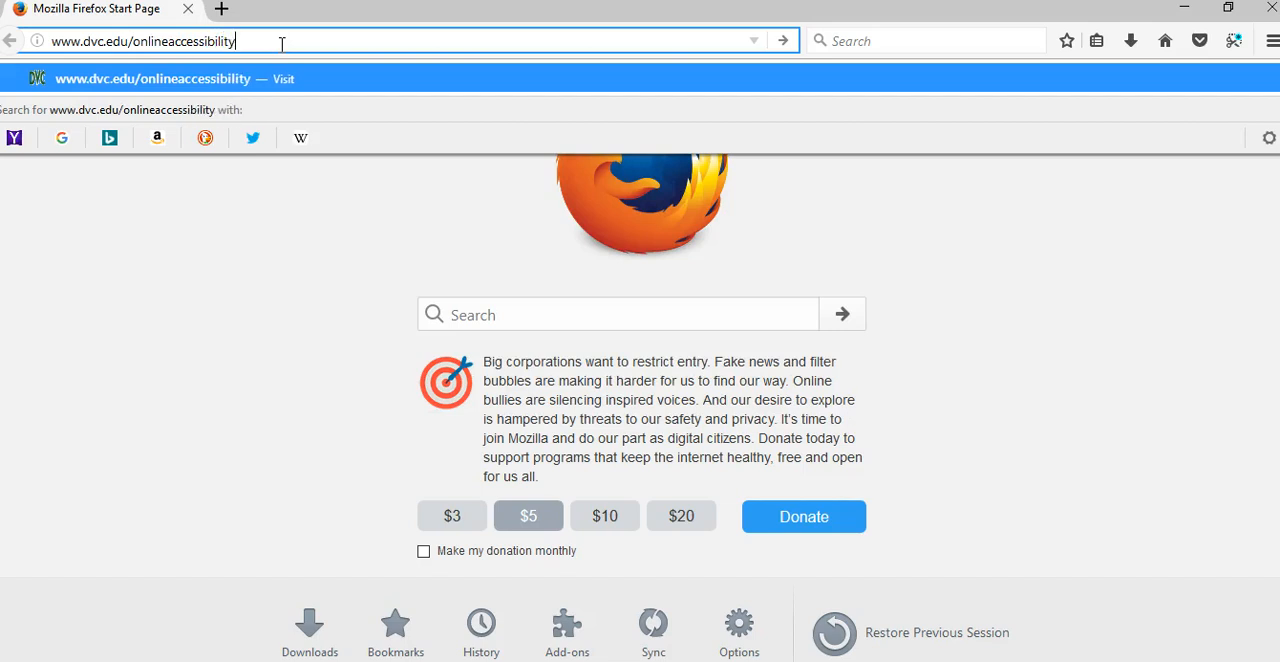
pyautogui.press('Return')
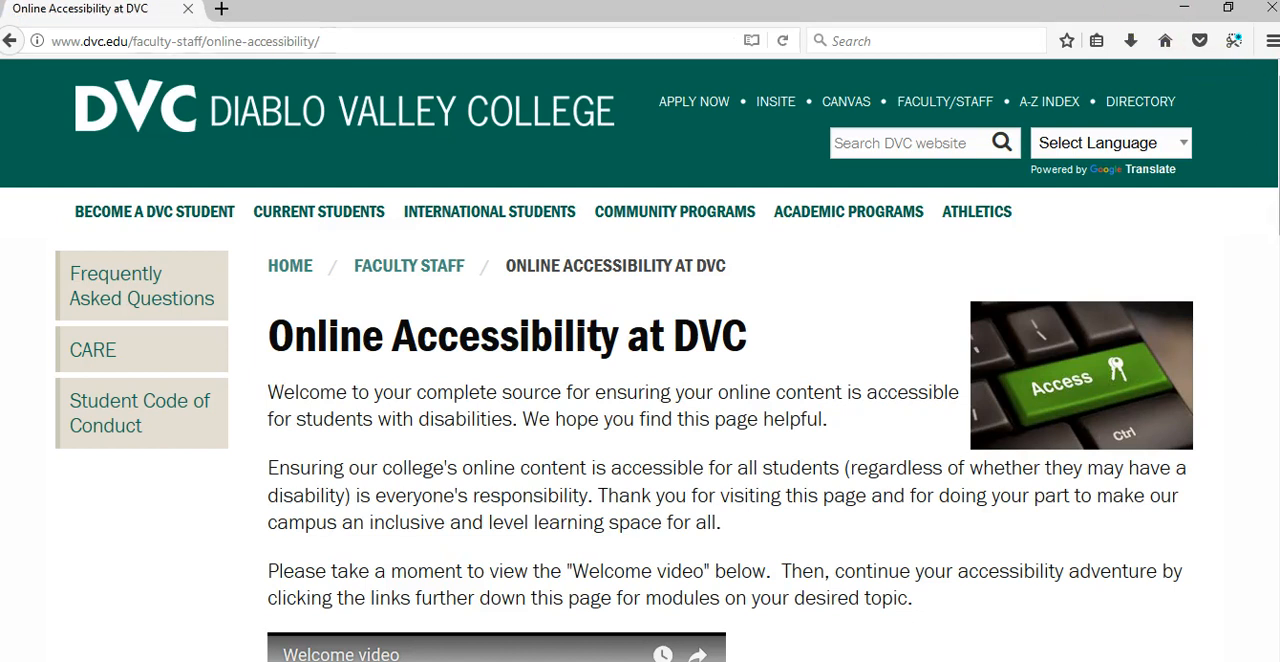
# Open Module 4: Accessible PDFs from the online accessibility page's module list
pyautogui.scroll(-7, 640, 360)
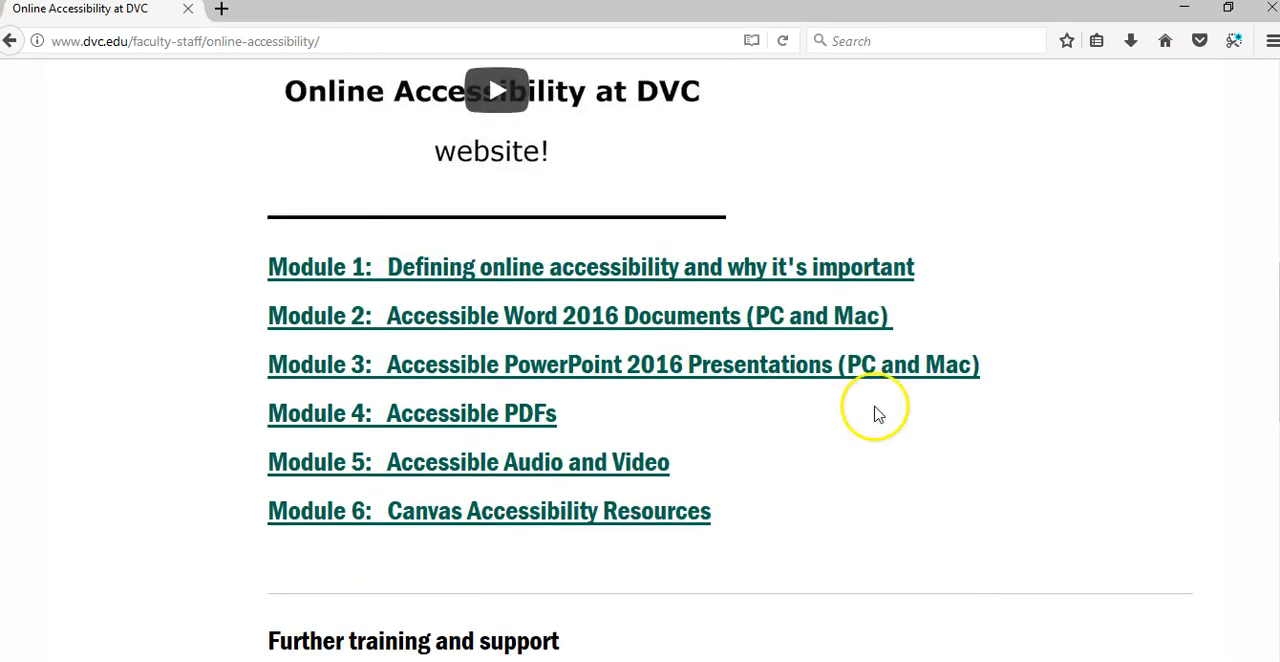
pyautogui.click(459, 420)
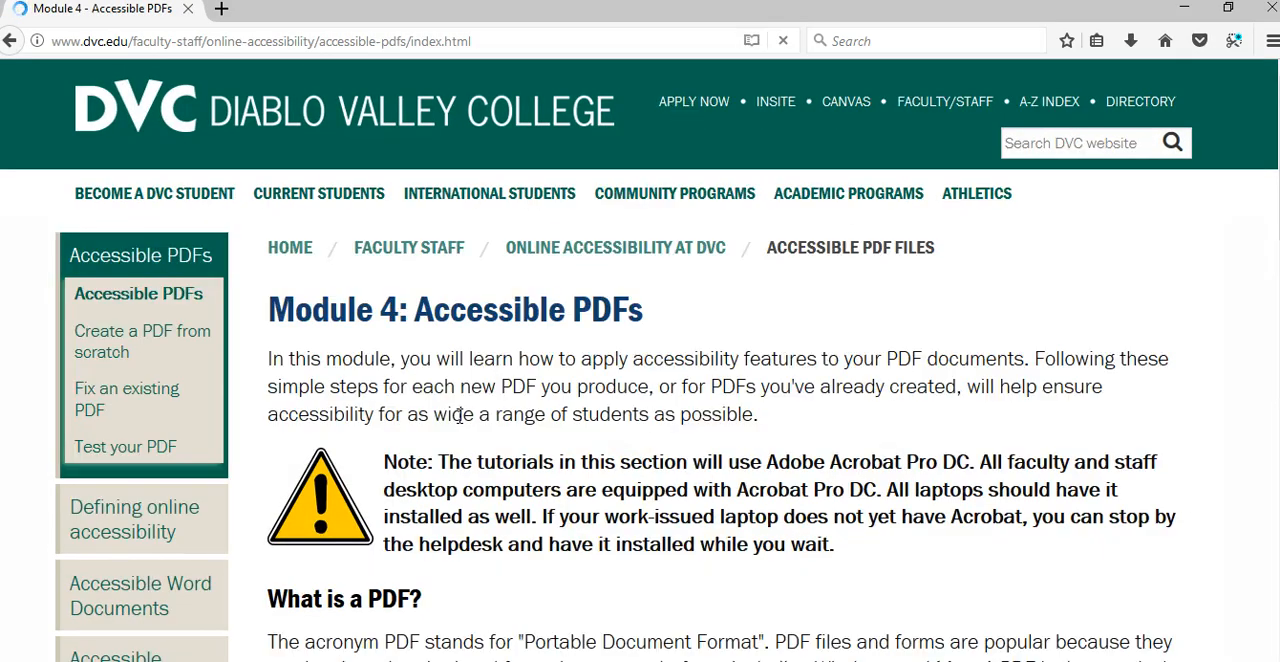
# Open the guide to fixing an existing PDF for accessibility from the Accessible PDFs module
pyautogui.scroll(-4, 720, 400)
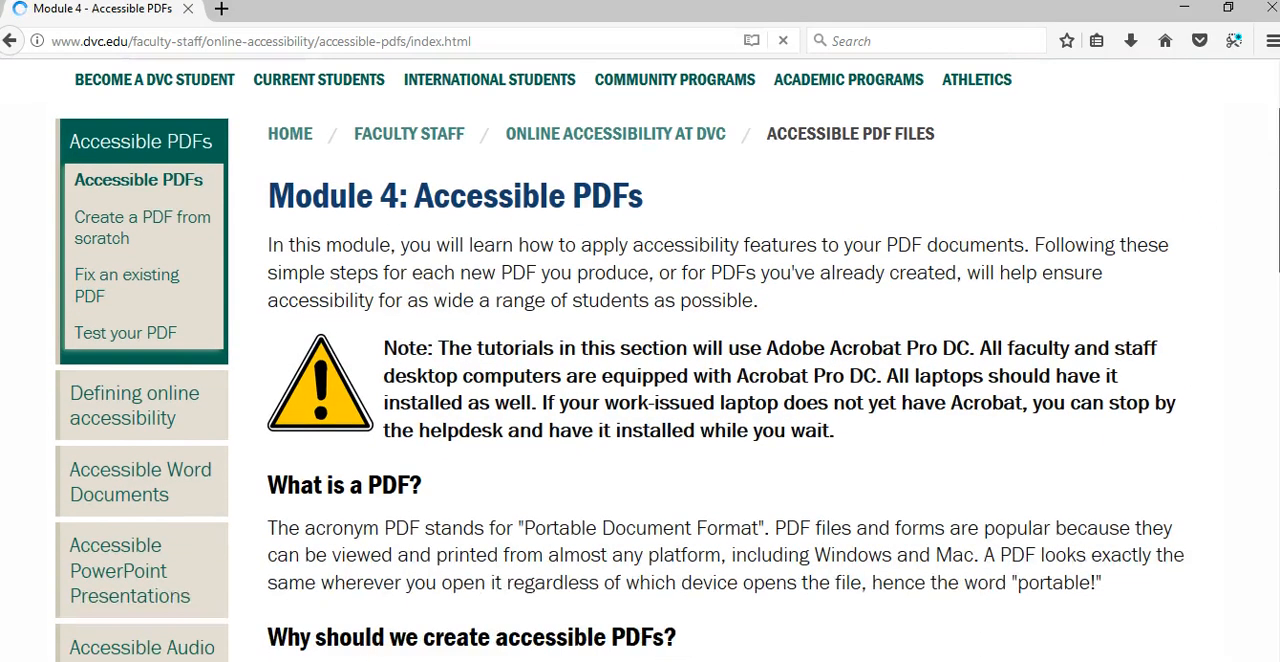
pyautogui.scroll(-1, 720, 400)
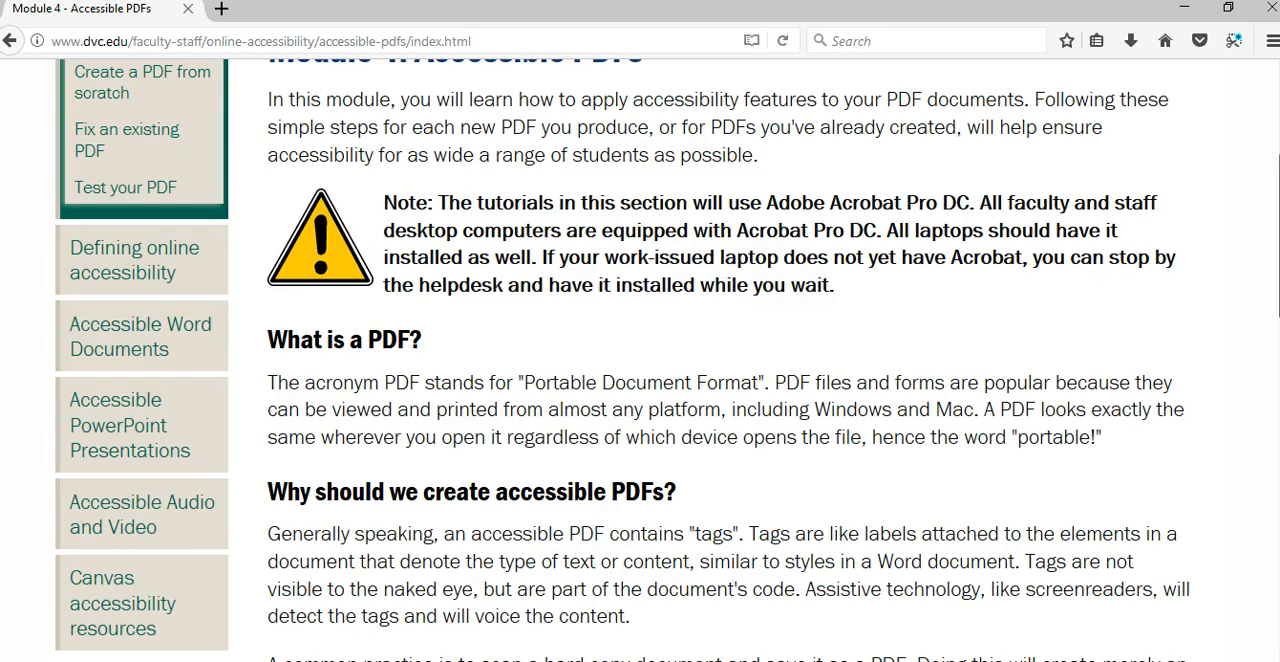
pyautogui.scroll(-4, 622, 360)
pyautogui.scroll(-2, 340, 640)
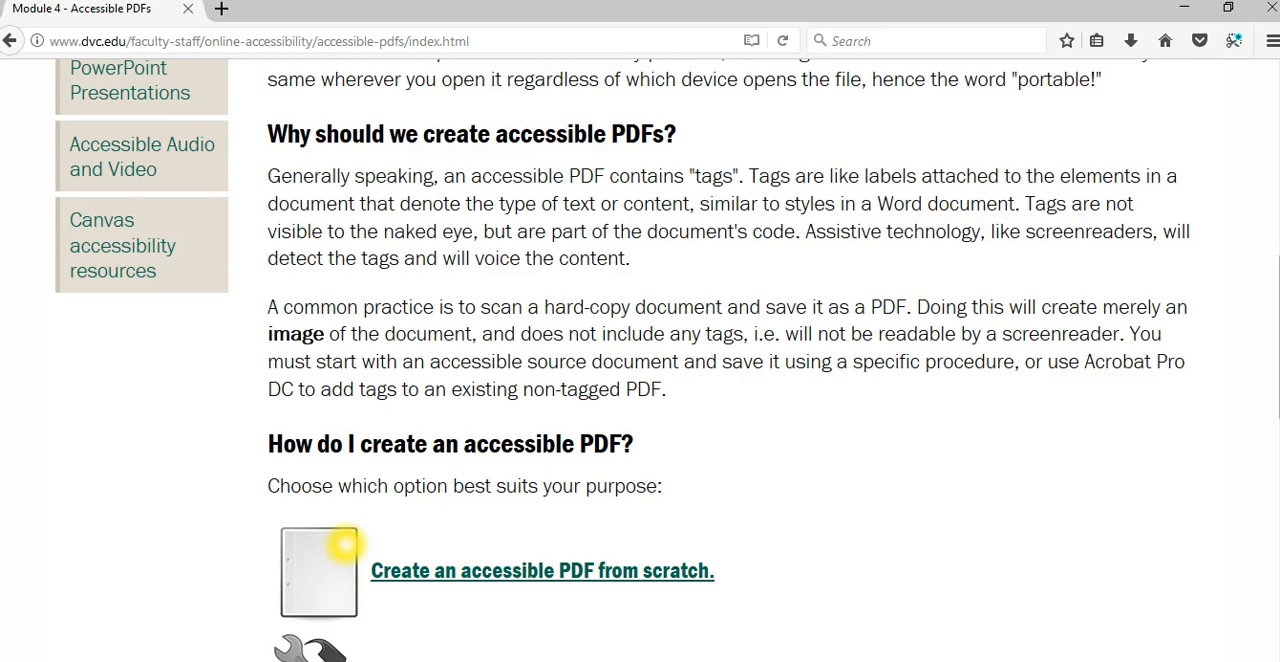
pyautogui.scroll(-5, 667, 359)
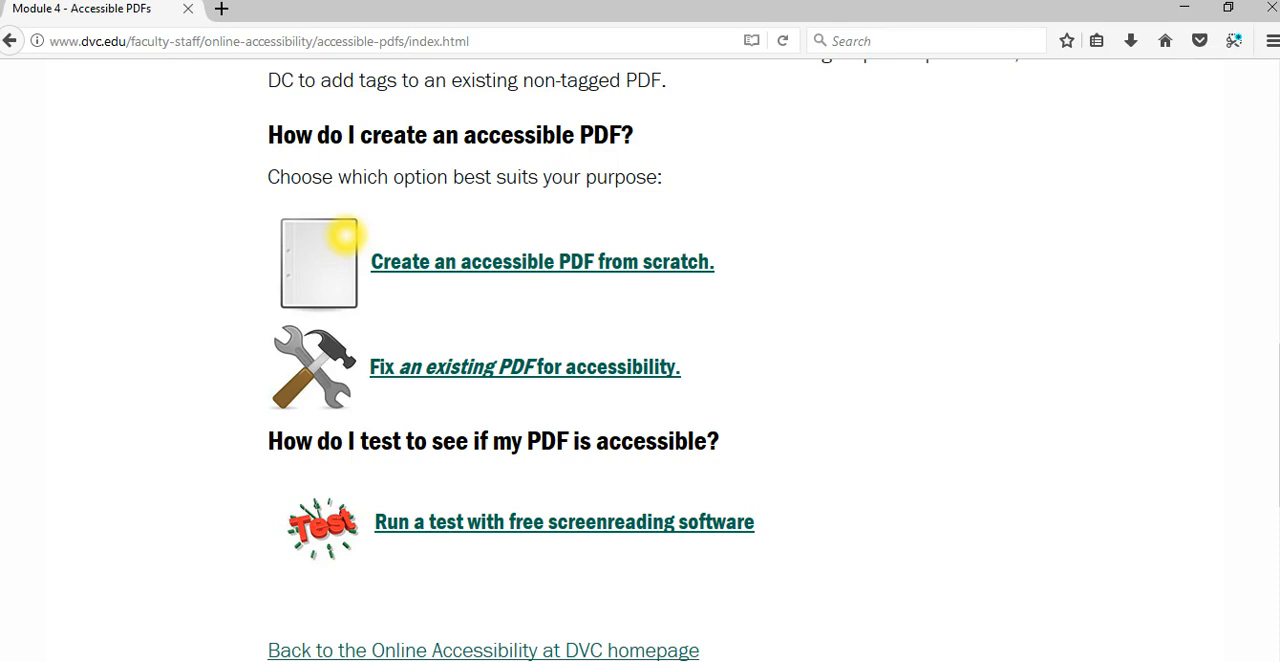
pyautogui.click(623, 372)
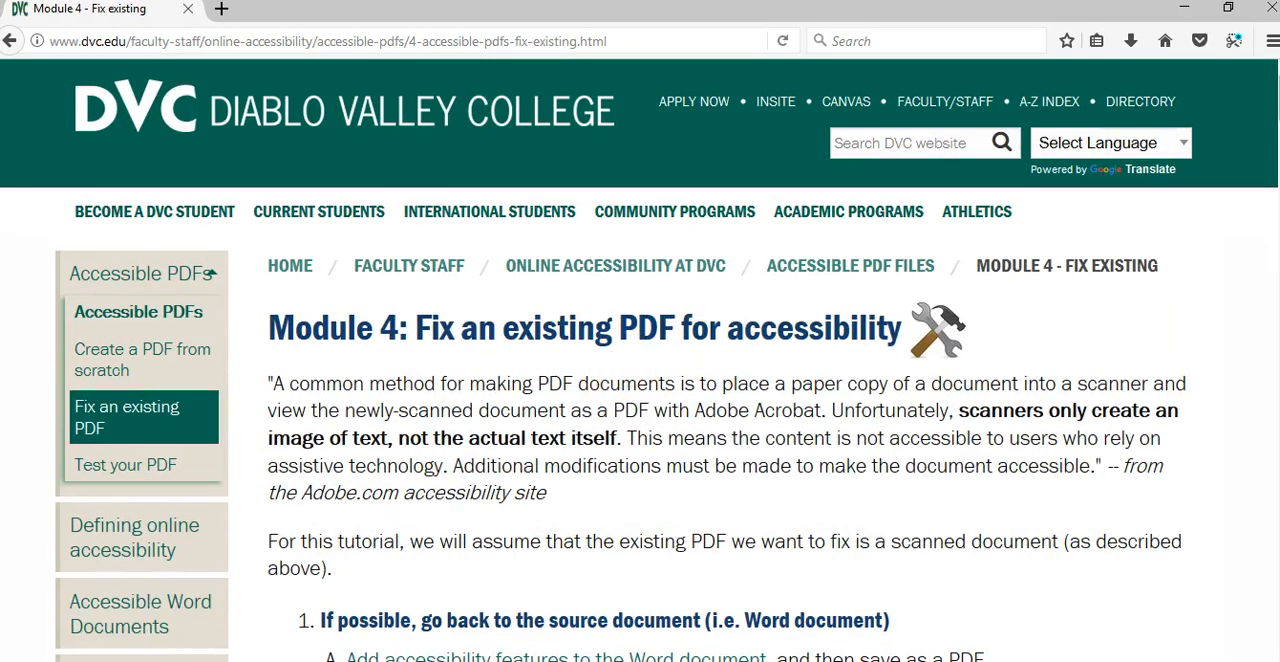
# Review the opening fix-existing-PDF instructions, including the linked Word document accessibility module, and return
pyautogui.scroll(-3, 640, 364)
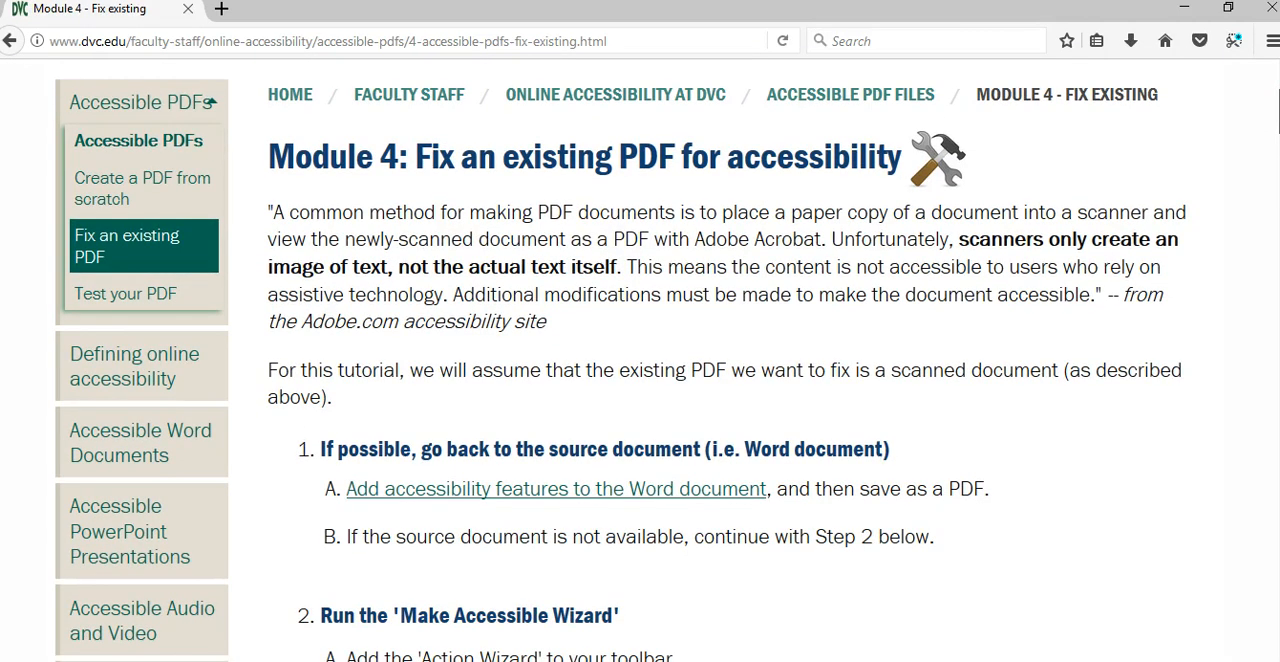
pyautogui.scroll(2, 1229, 165)
pyautogui.scroll(-6, 1229, 165)
pyautogui.scroll(5, 1229, 165)
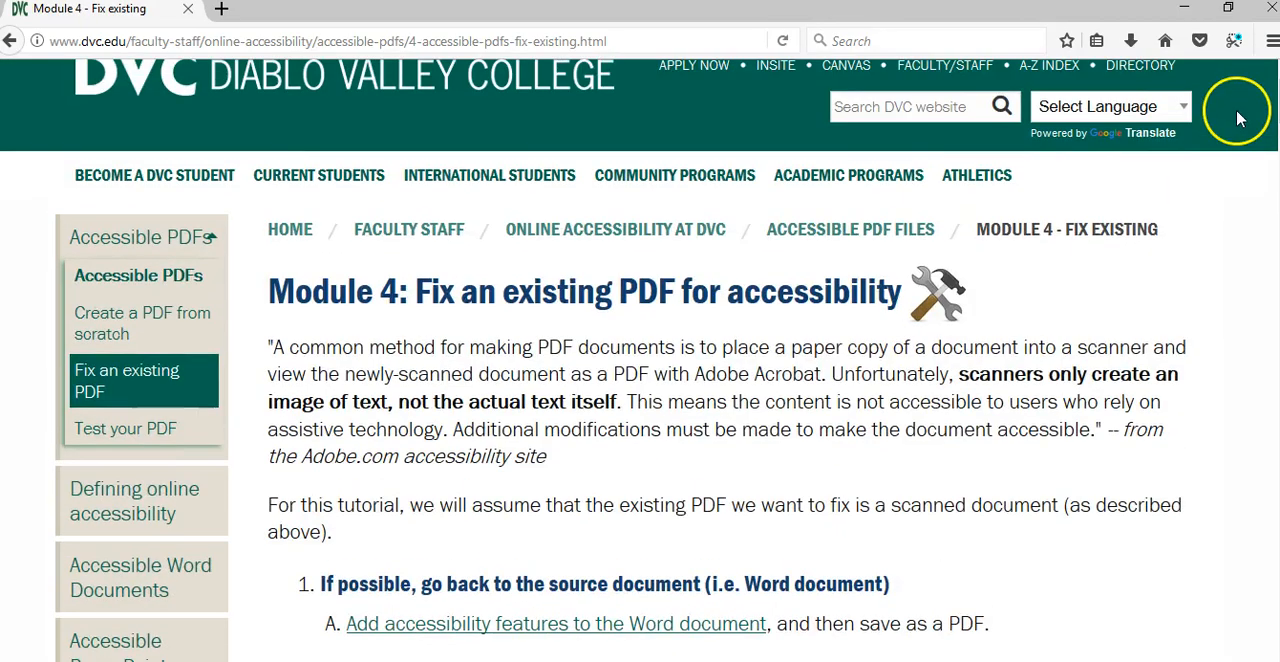
pyautogui.scroll(-2, 1129, 290)
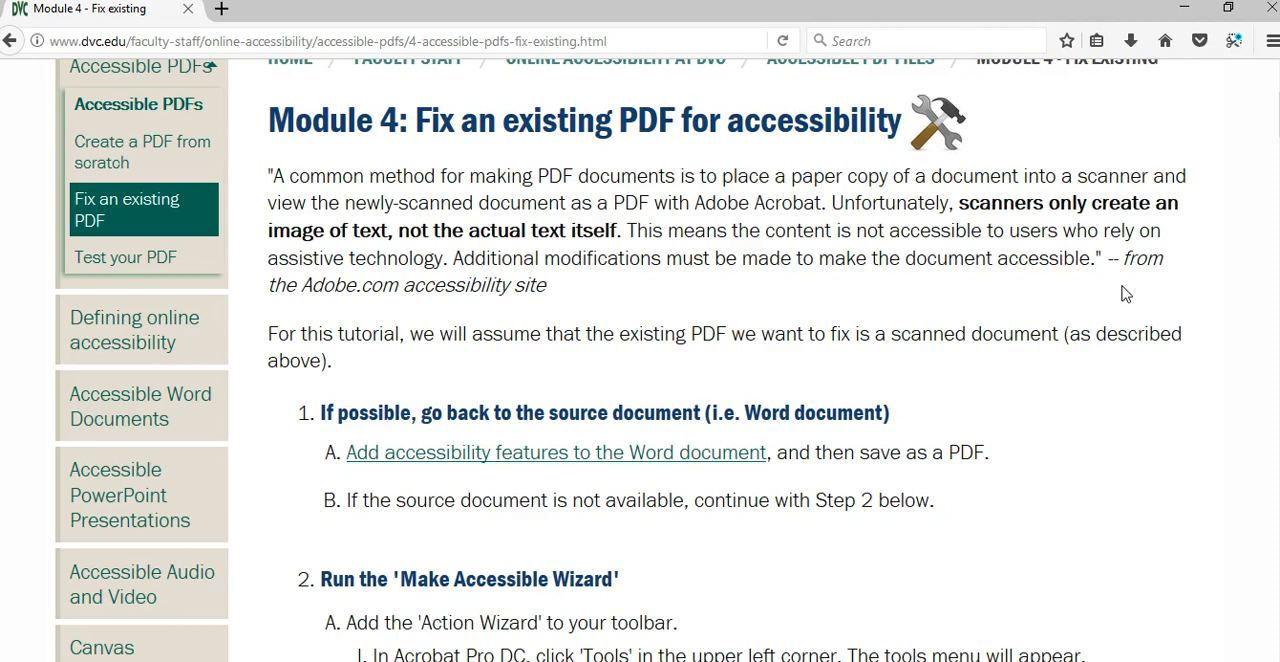
pyautogui.click(702, 452)
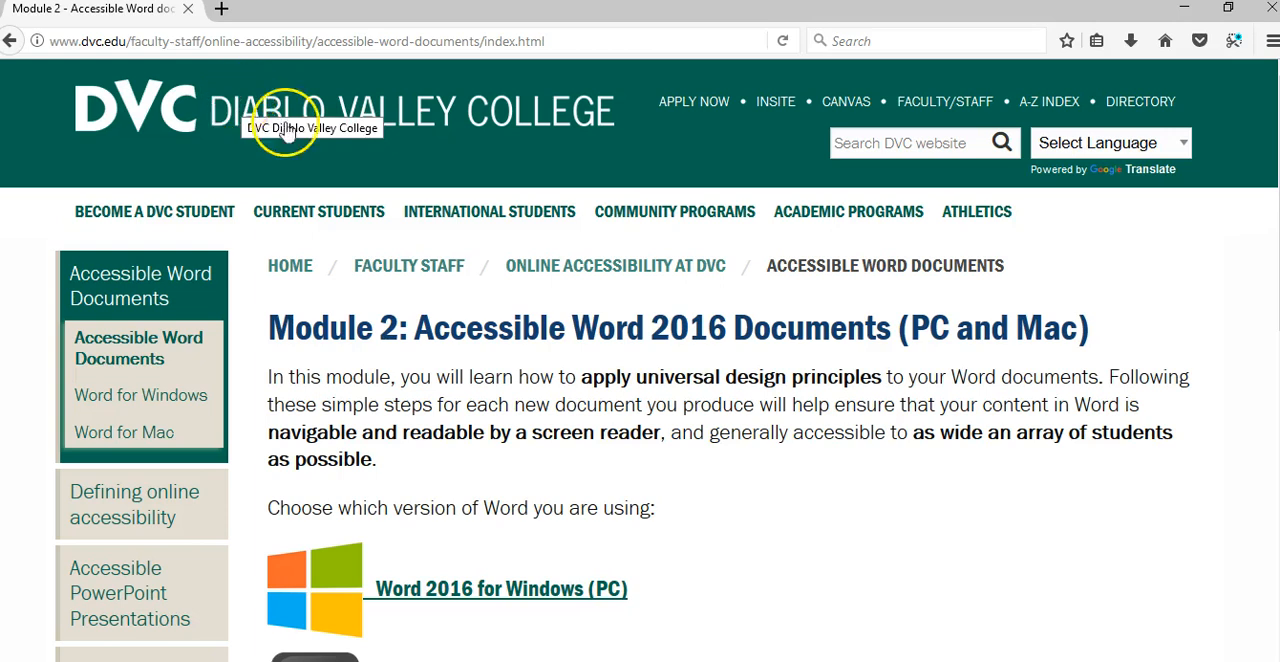
pyautogui.click(18, 46)
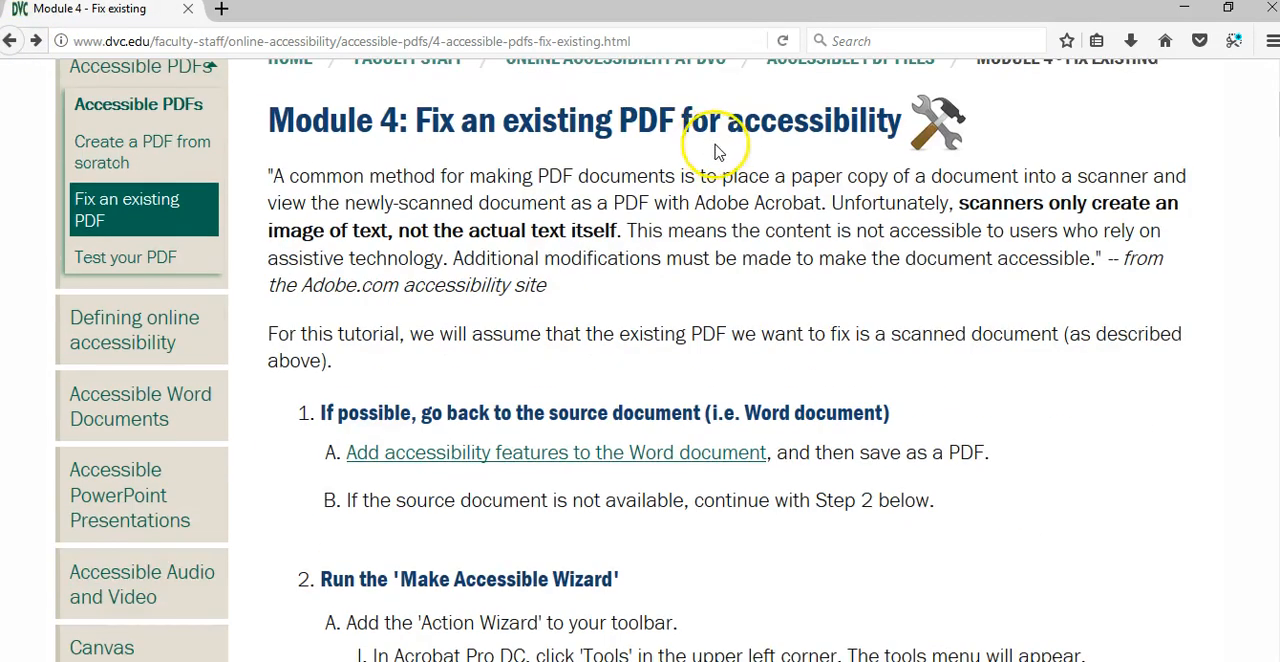
# Read the 'Make Accessible Wizard' instructions for adding the Action Wizard to the toolbar
pyautogui.scroll(-5, 753, 308)
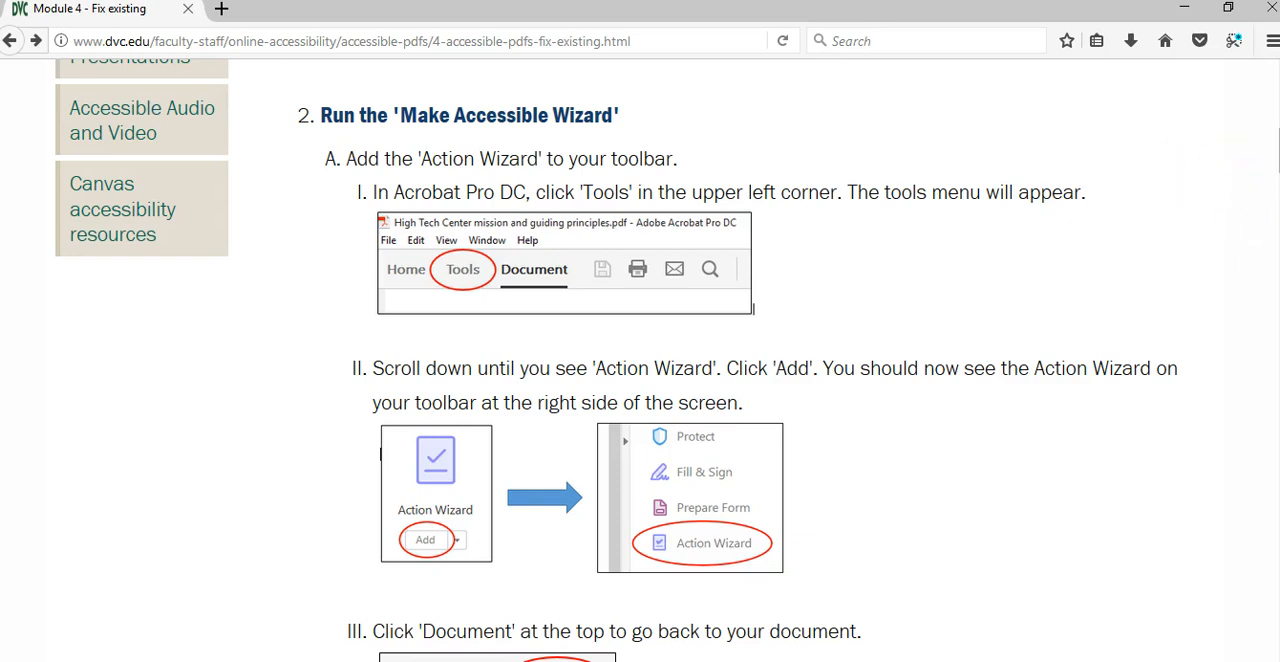
pyautogui.scroll(3, 1263, 216)
pyautogui.scroll(5, 667, 360)
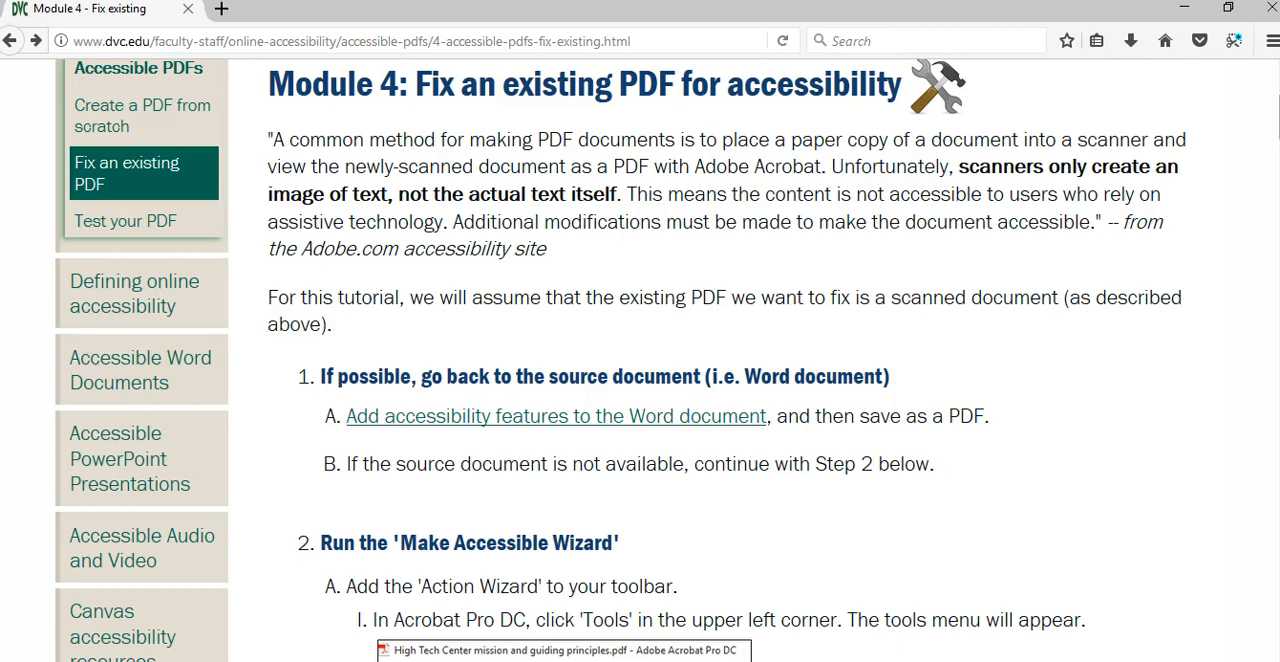
pyautogui.scroll(-5, 640, 360)
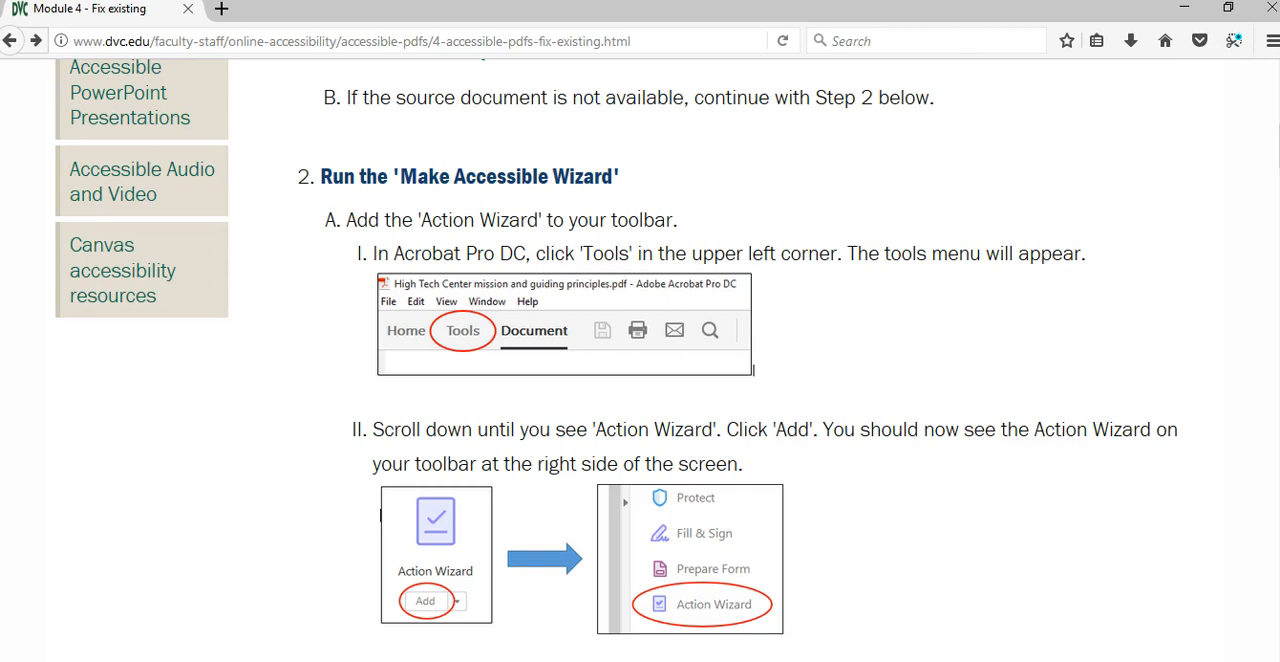
# Minimize the browser and open the sample resume PDF from the desktop in Acrobat
pyautogui.click(1184, 8)
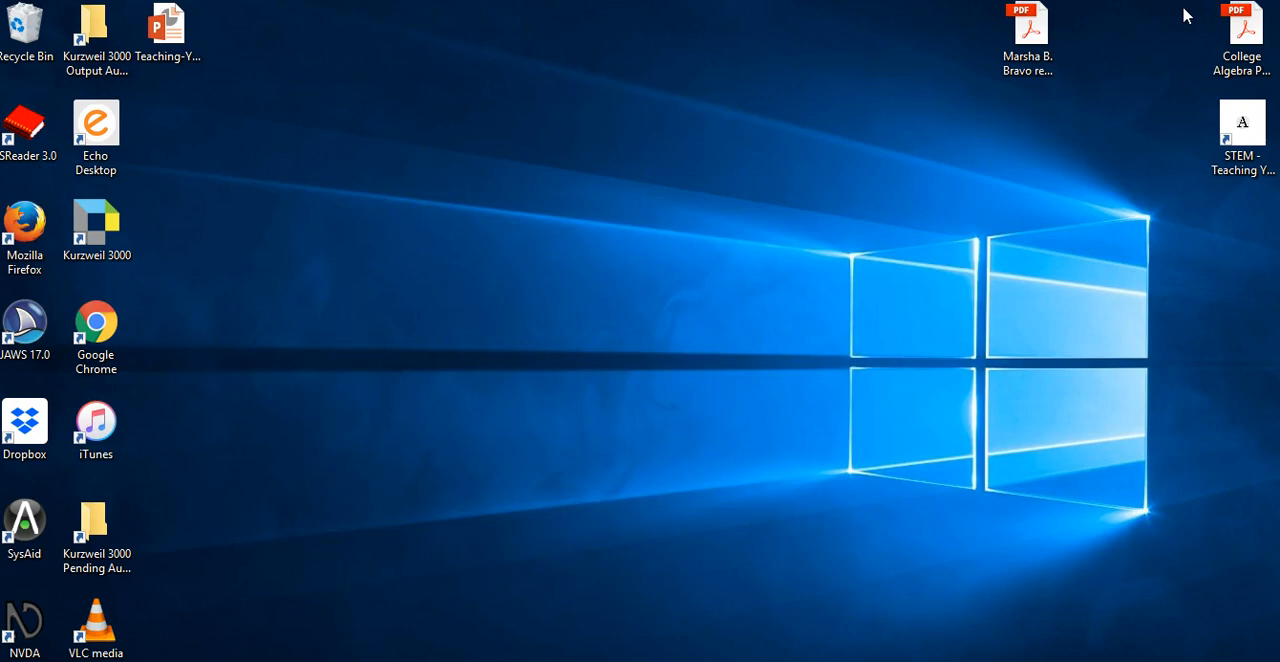
pyautogui.doubleClick(1032, 25)
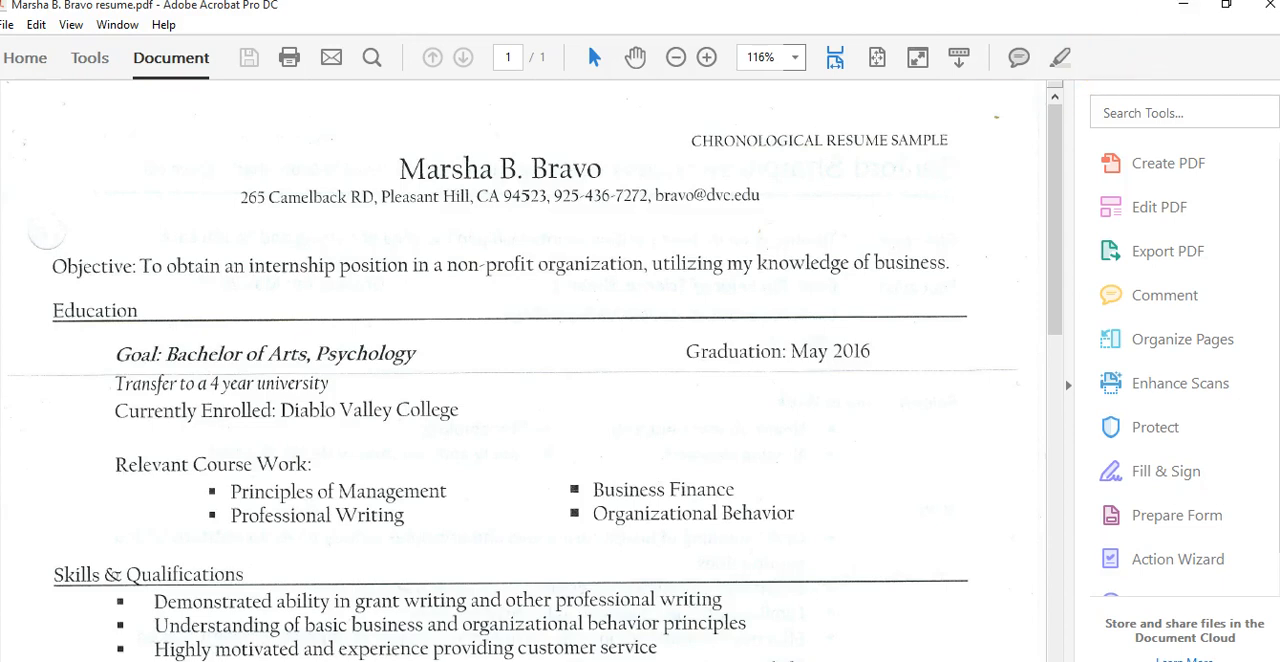
# Minimize Acrobat, launch the NVDA screen reader and dismiss its welcome dialog
pyautogui.click(1186, 8)
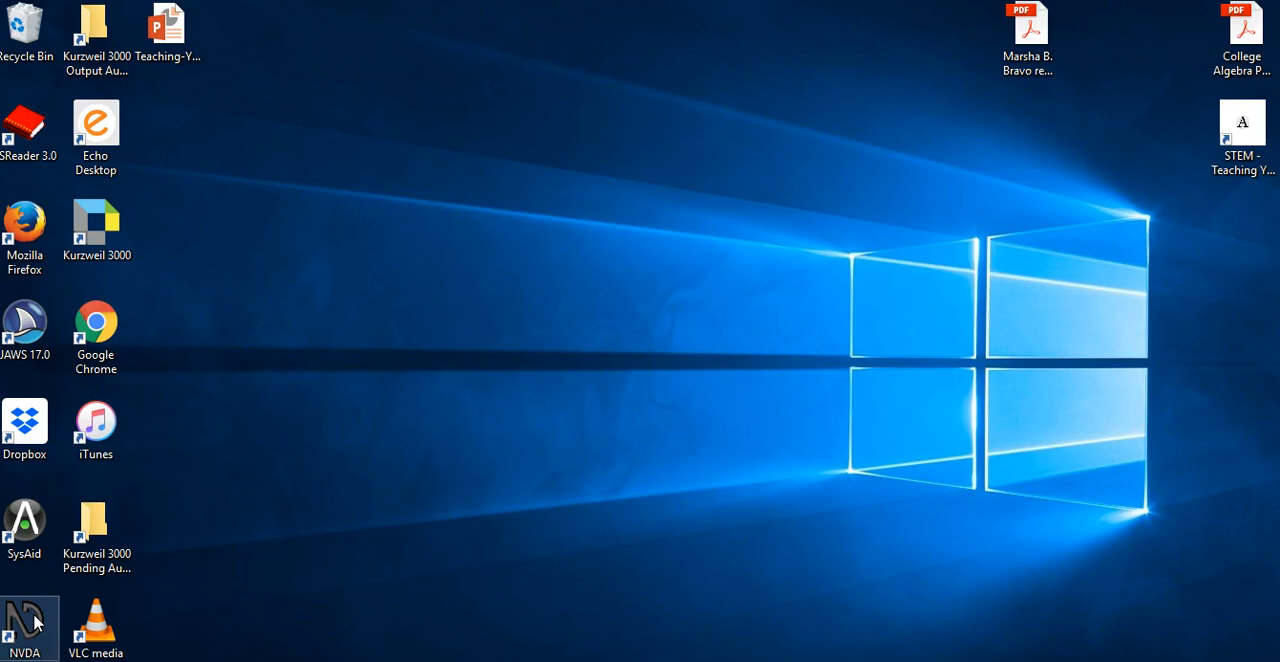
pyautogui.doubleClick(35, 622)
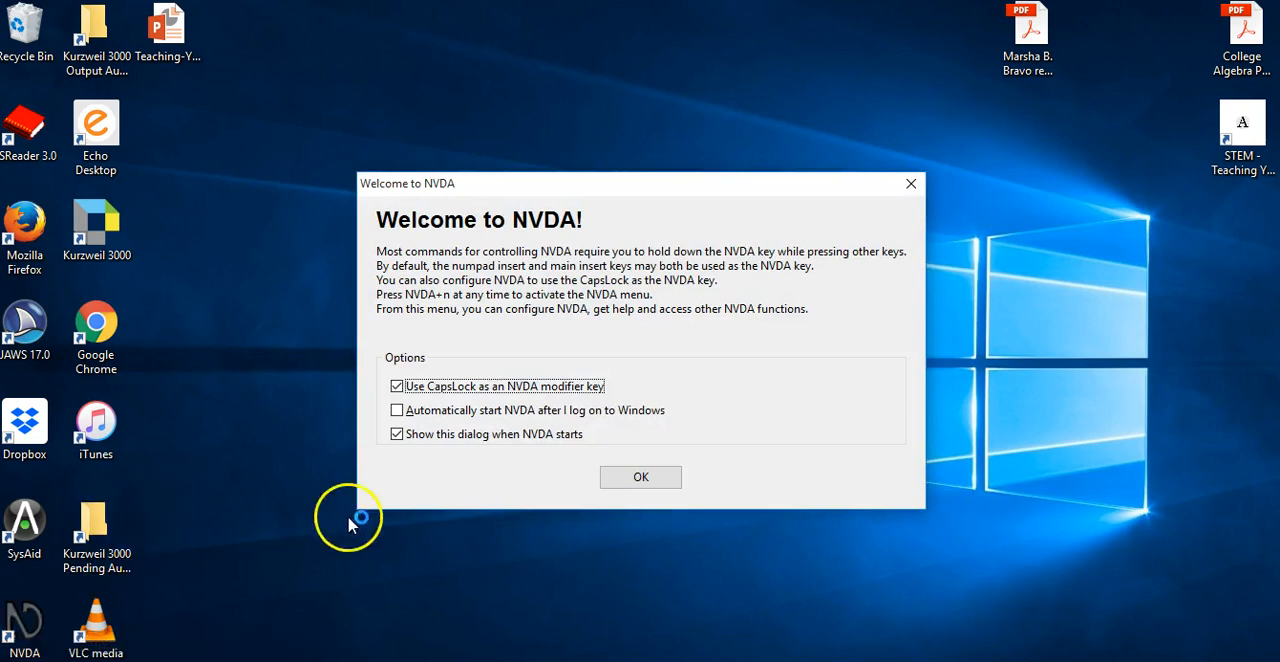
pyautogui.click(617, 478)
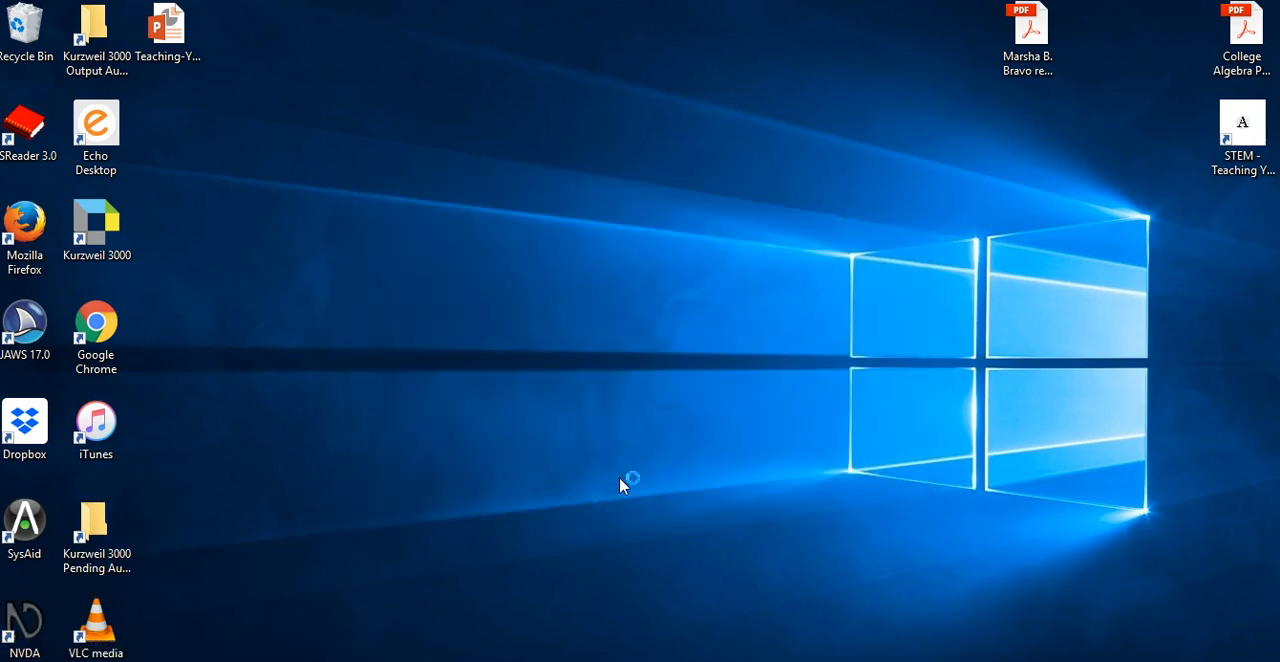
# Reopen the resume PDF with NVDA running and cancel the untagged-document reading dialog
pyautogui.click(691, 425)
pyautogui.doubleClick(1012, 68)
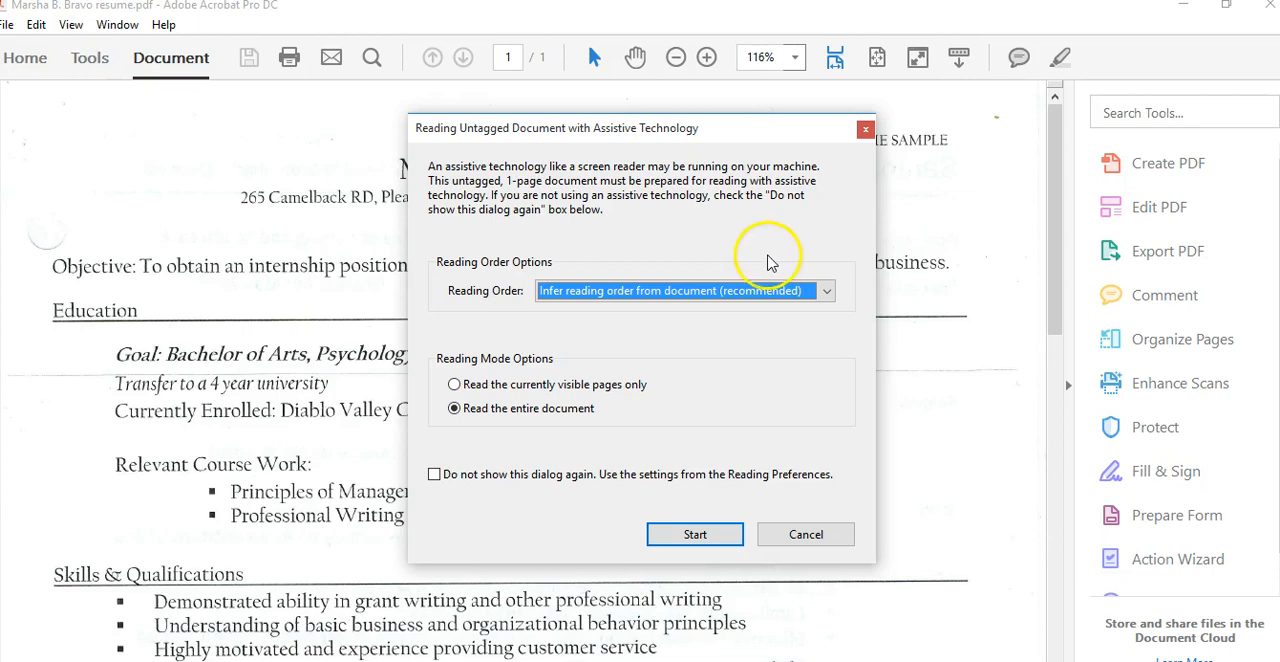
pyautogui.click(805, 534)
# Quit the NVDA screen reader from the document window
pyautogui.click(838, 458)
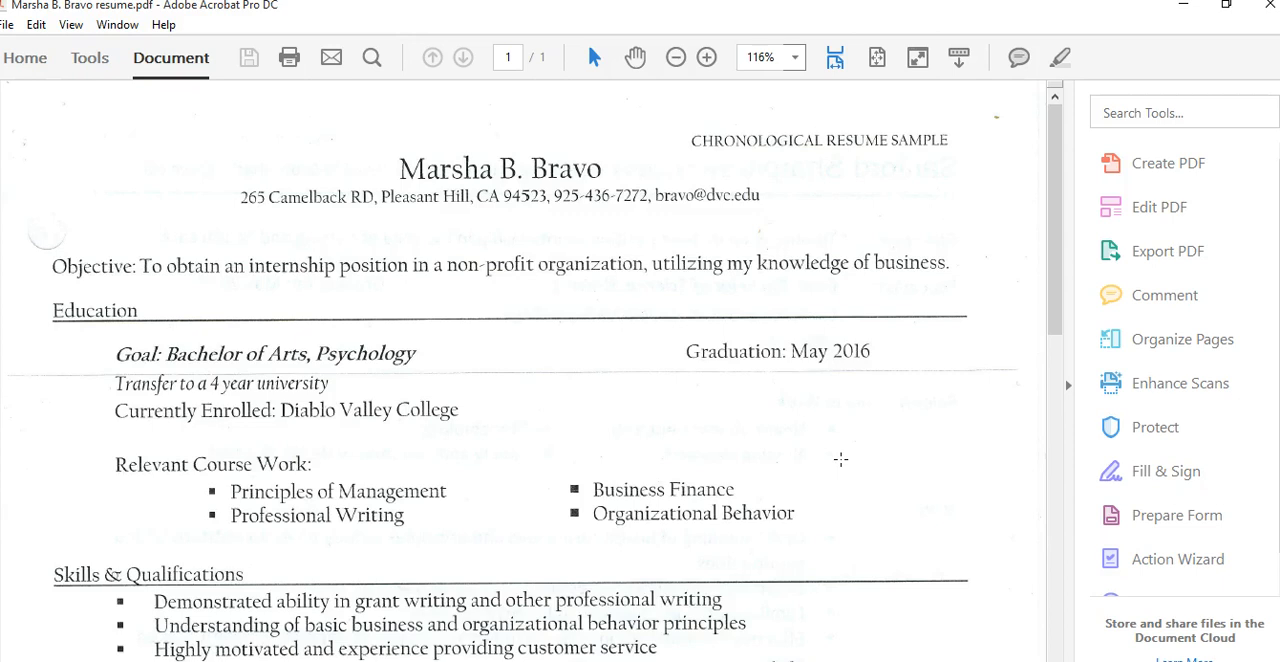
pyautogui.press('Insert+q')
pyautogui.press('Return')
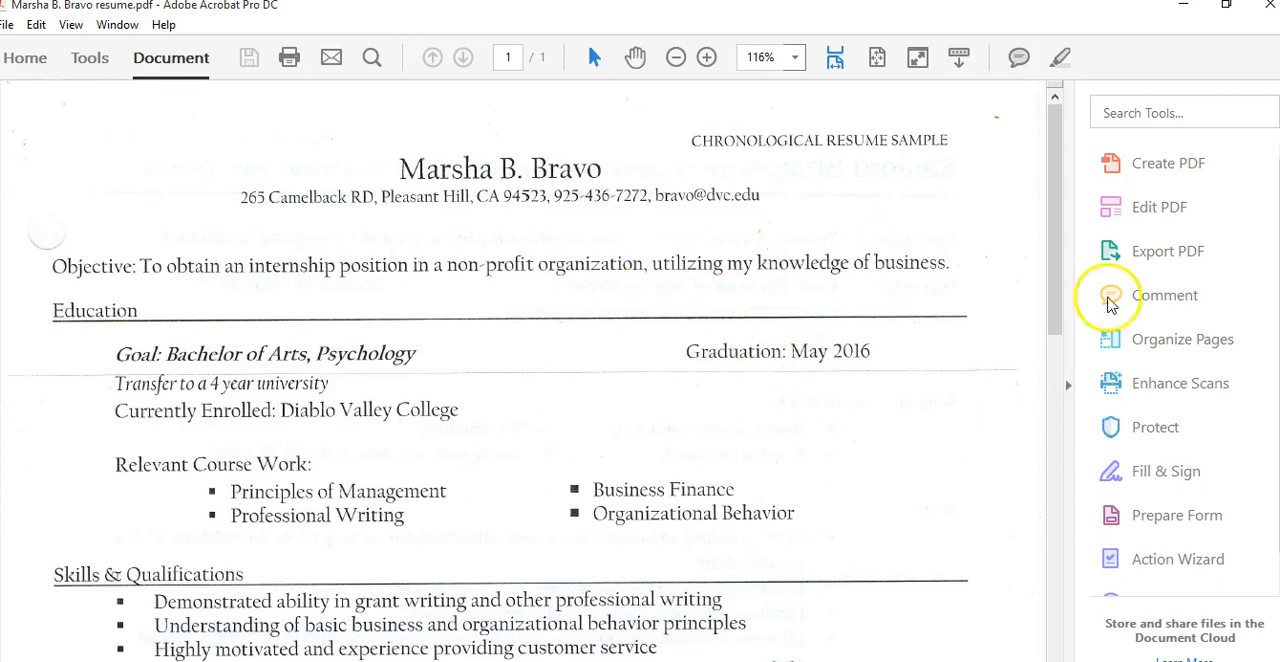
# Locate the Action Wizard and Accessibility tools in the Tools center, then return to the document
pyautogui.scroll(-1, 1165, 295)
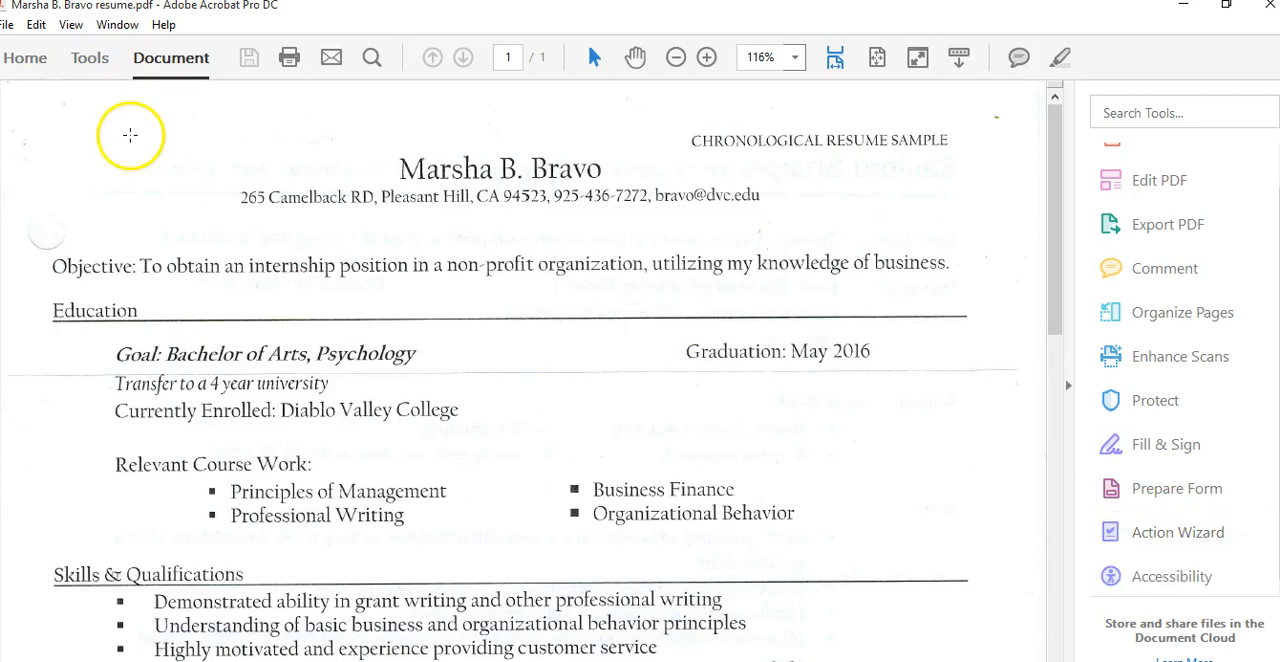
pyautogui.click(90, 62)
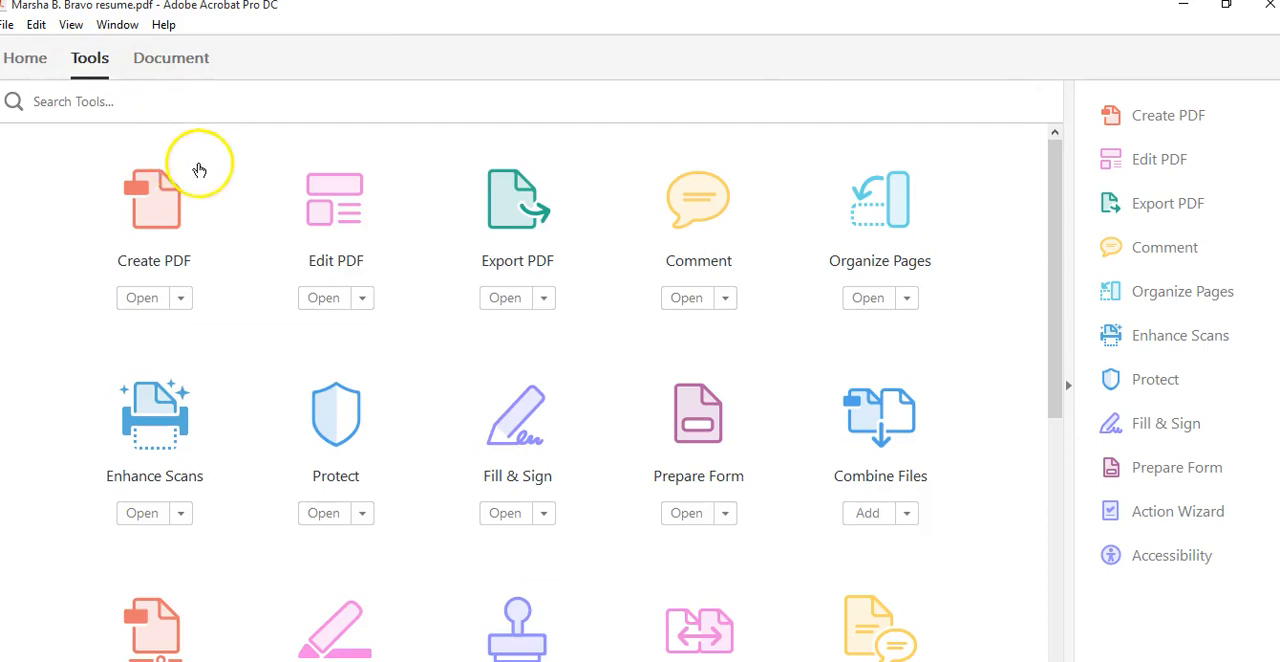
pyautogui.moveTo(1057, 234); pyautogui.dragTo(1105, 425)
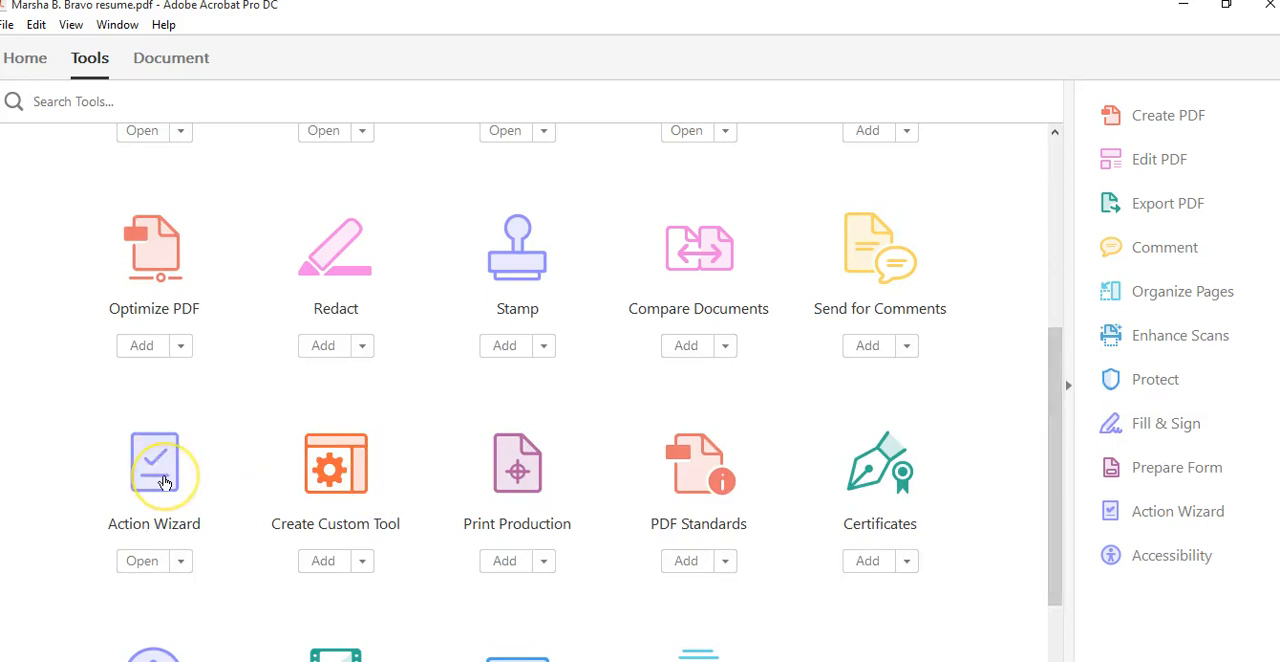
pyautogui.click(142, 567)
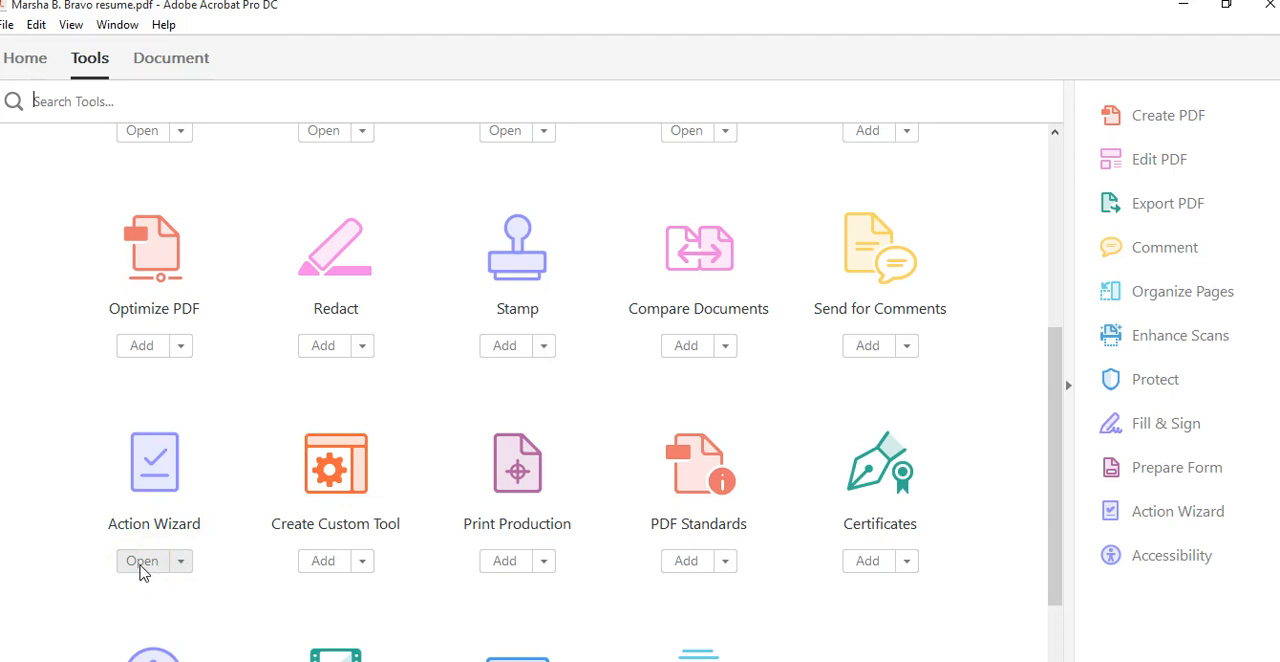
pyautogui.moveTo(1051, 491); pyautogui.dragTo(1063, 556)
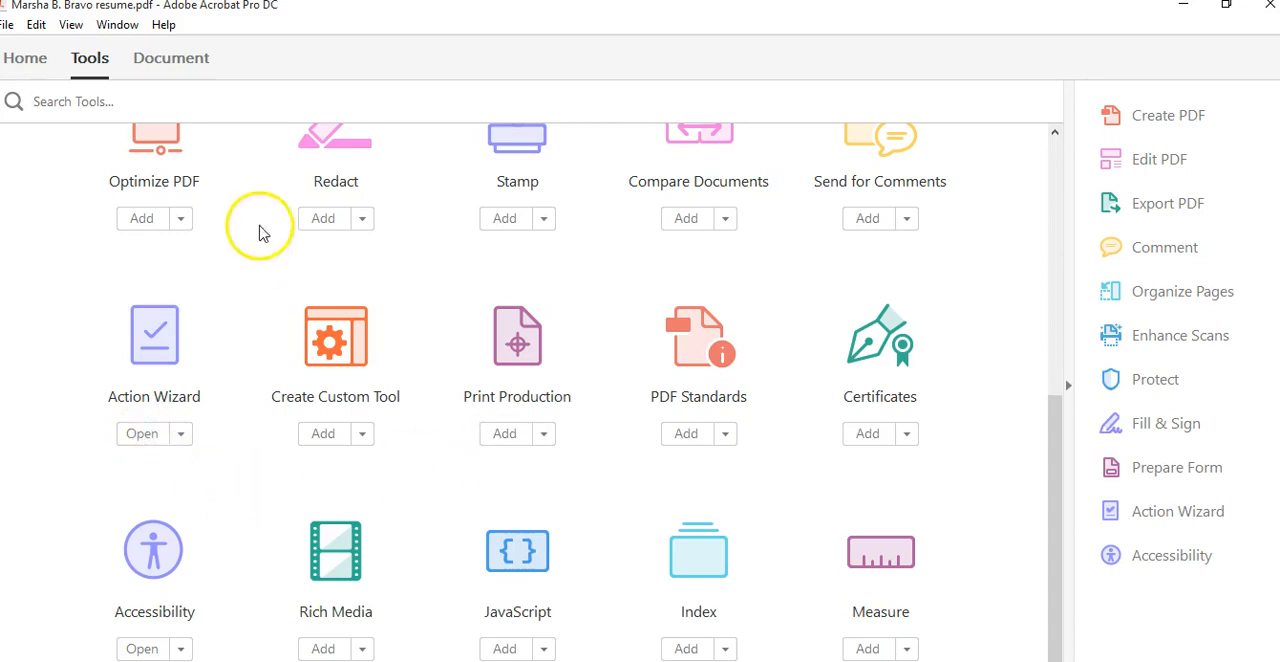
pyautogui.click(175, 58)
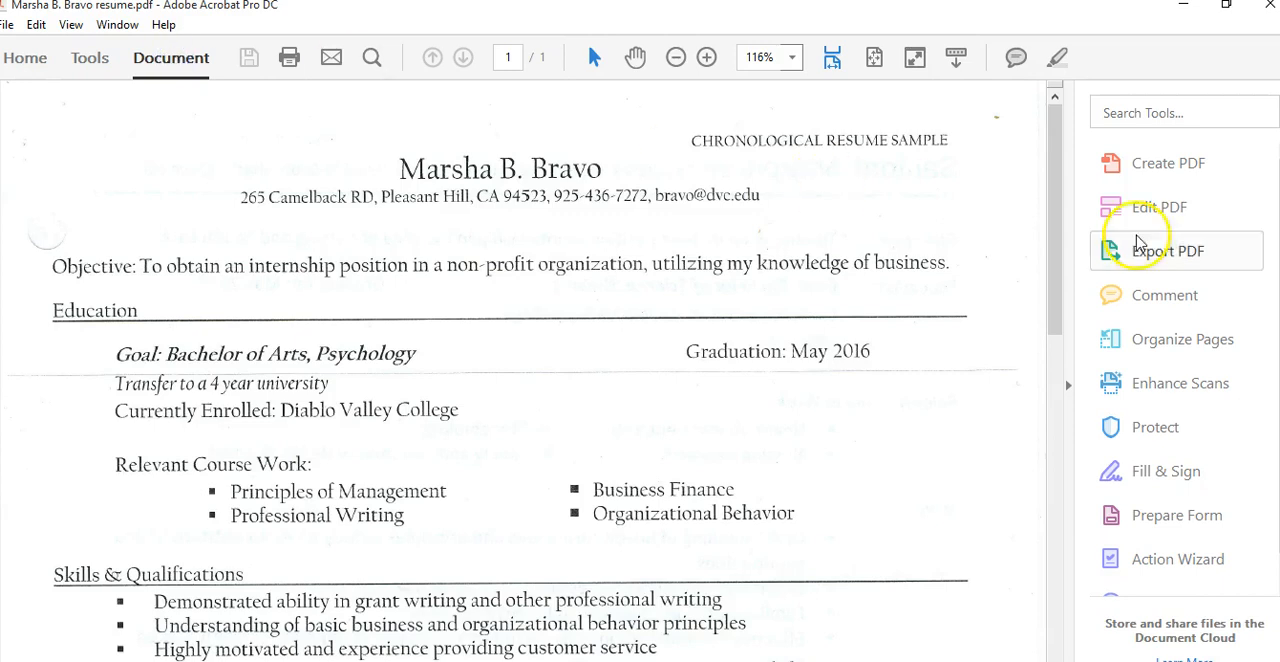
# Start the Make Accessible action from the Action Wizard on the open resume
pyautogui.scroll(-1, 1170, 251)
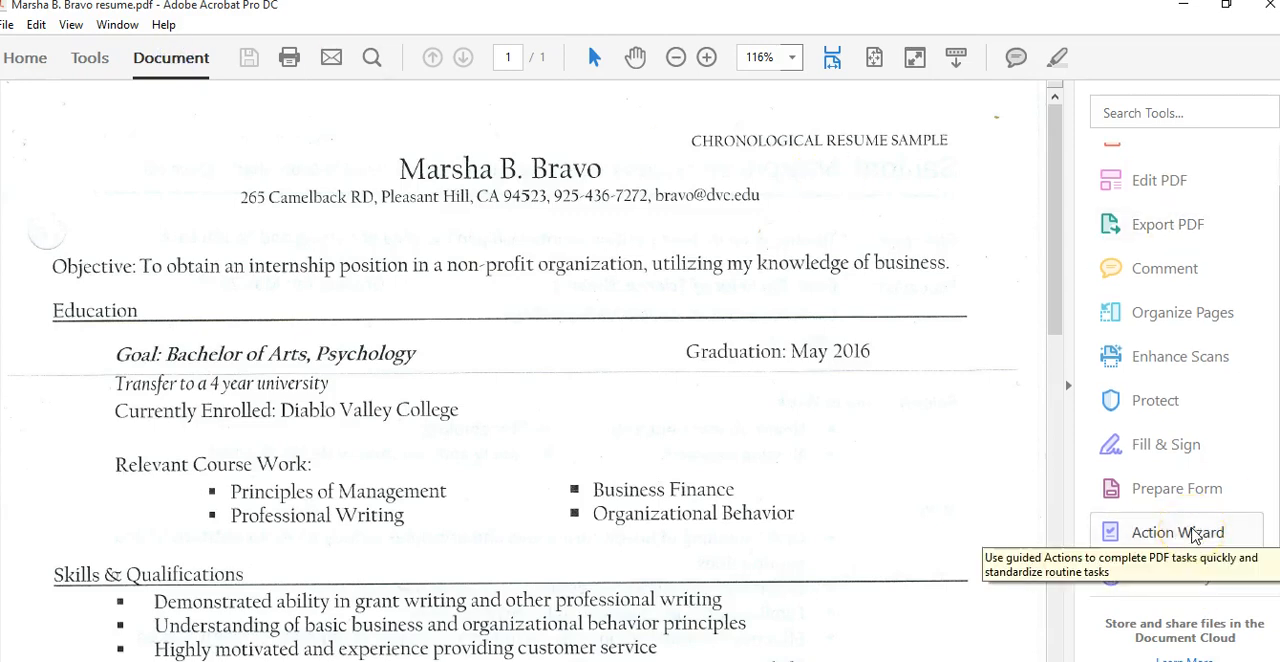
pyautogui.click(1193, 535)
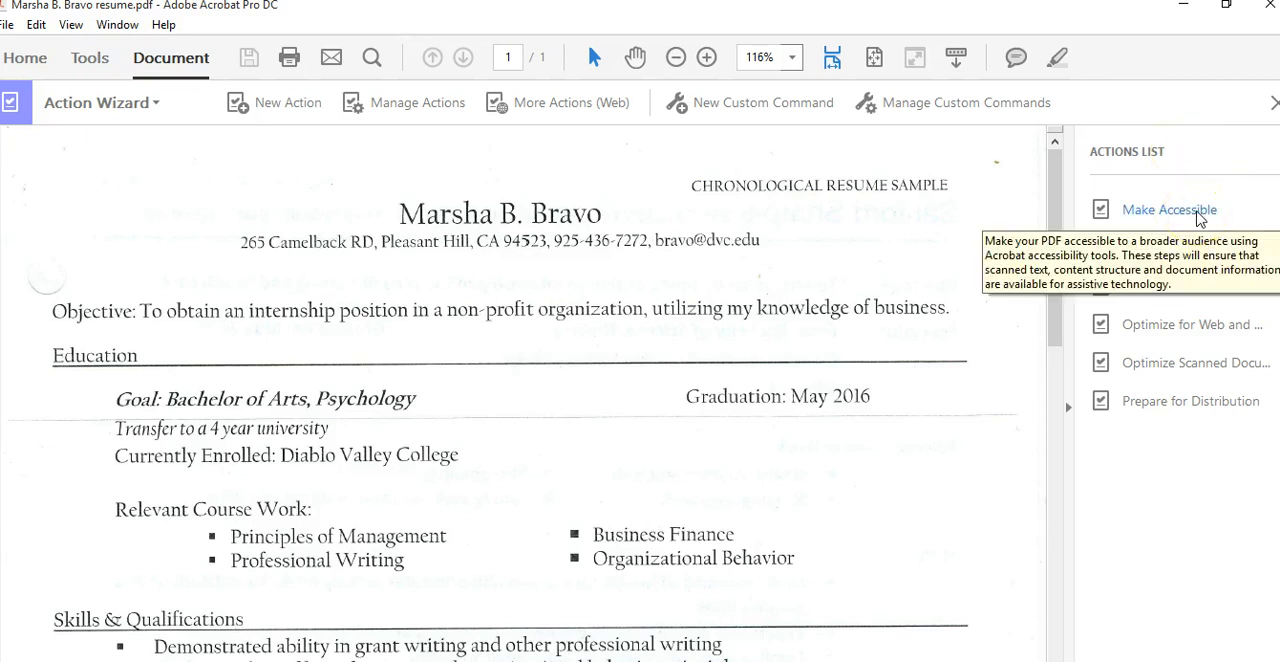
pyautogui.click(1199, 216)
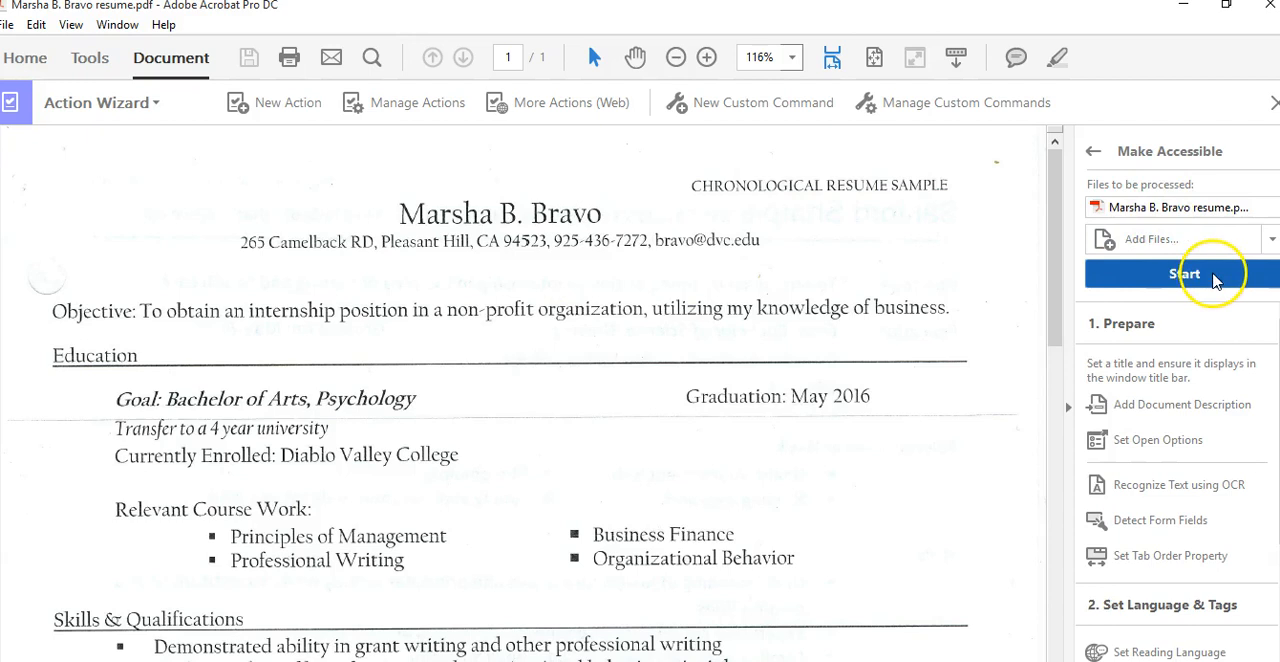
pyautogui.click(1213, 278)
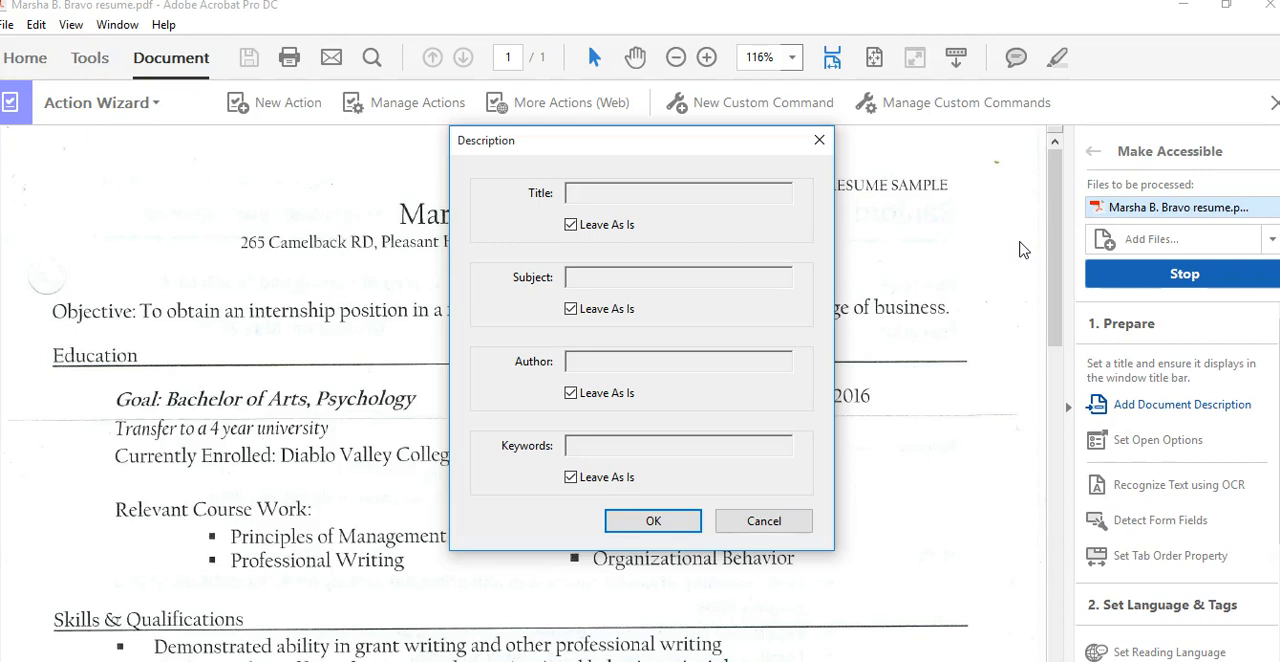
# Give the document a title matching the resume's file name instead of leaving the title as is
pyautogui.click(571, 225)
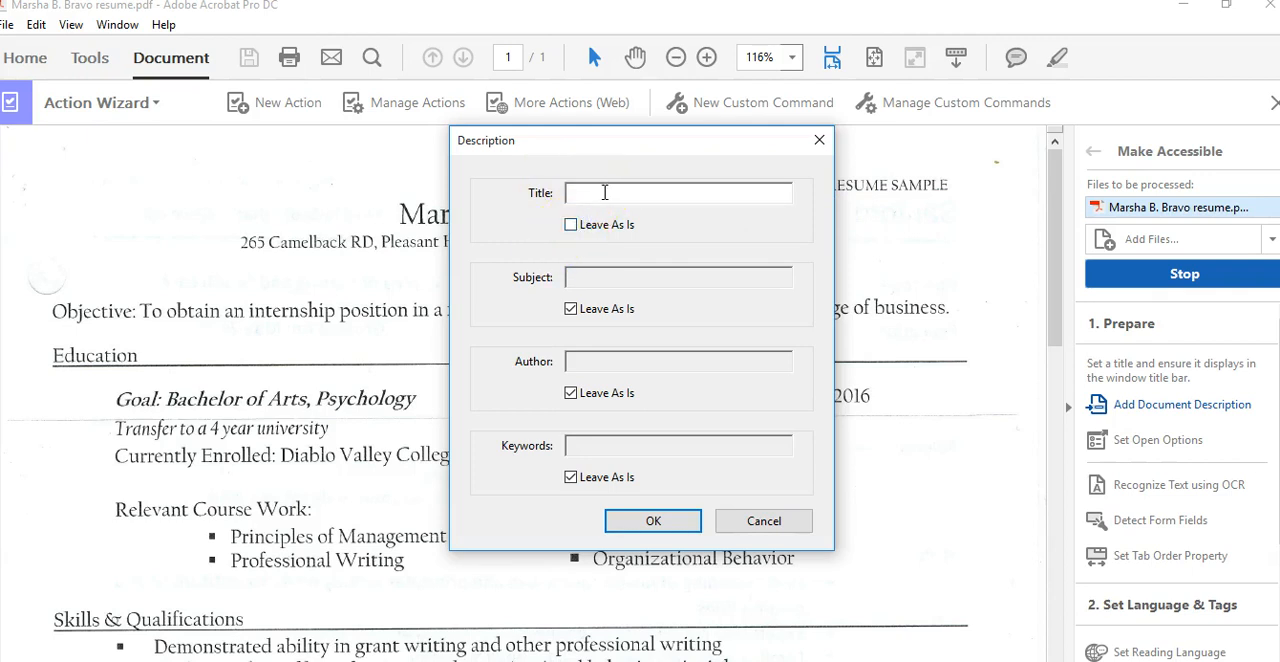
pyautogui.click(604, 192)
pyautogui.write('Marsha B. Bravo resume')
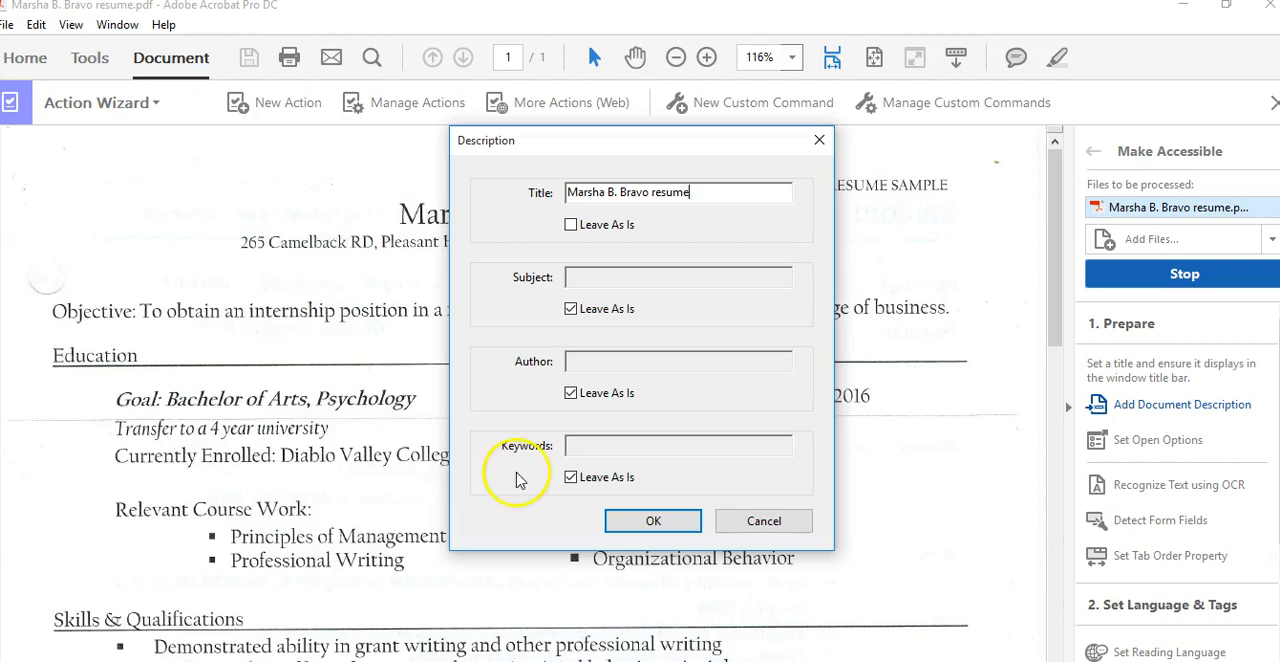
pyautogui.click(653, 522)
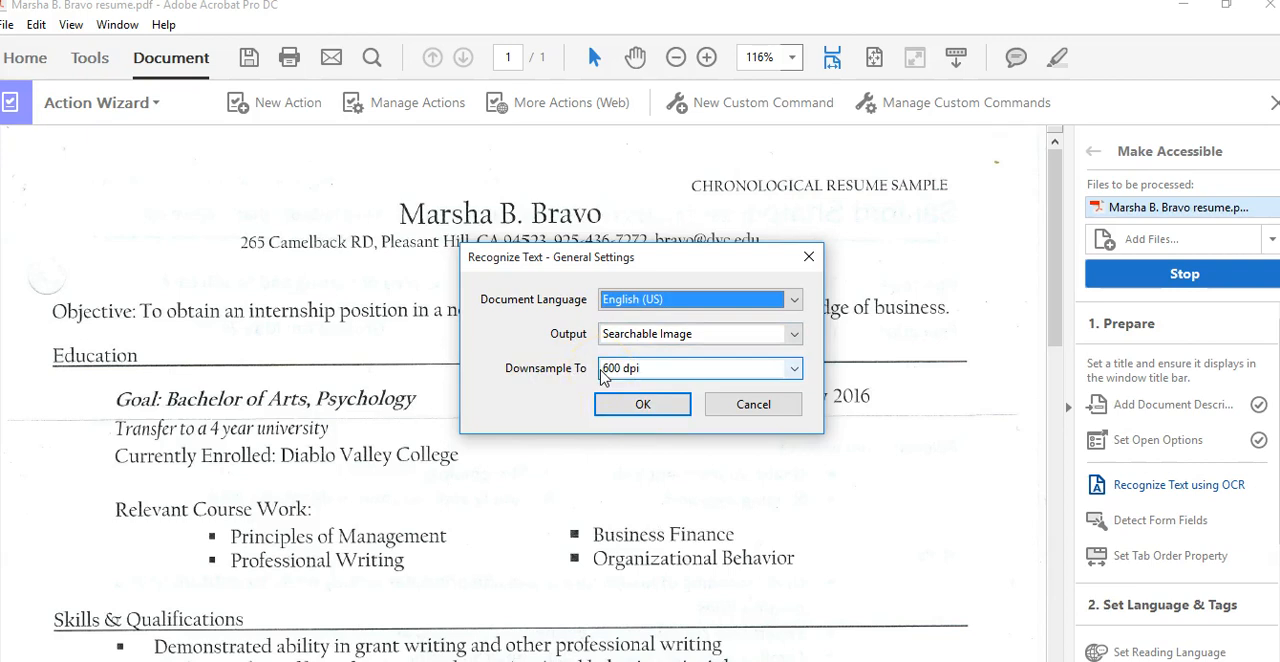
# Run text recognition with the default OCR settings and skip form field detection
pyautogui.click(633, 404)
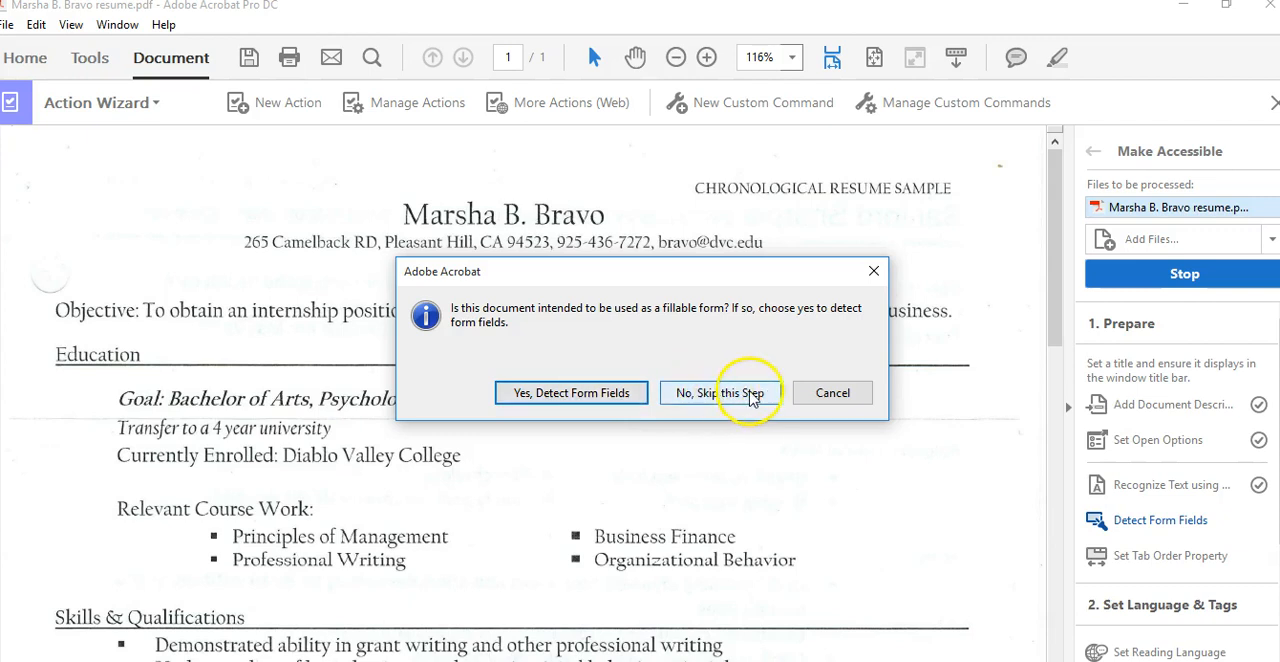
pyautogui.click(754, 395)
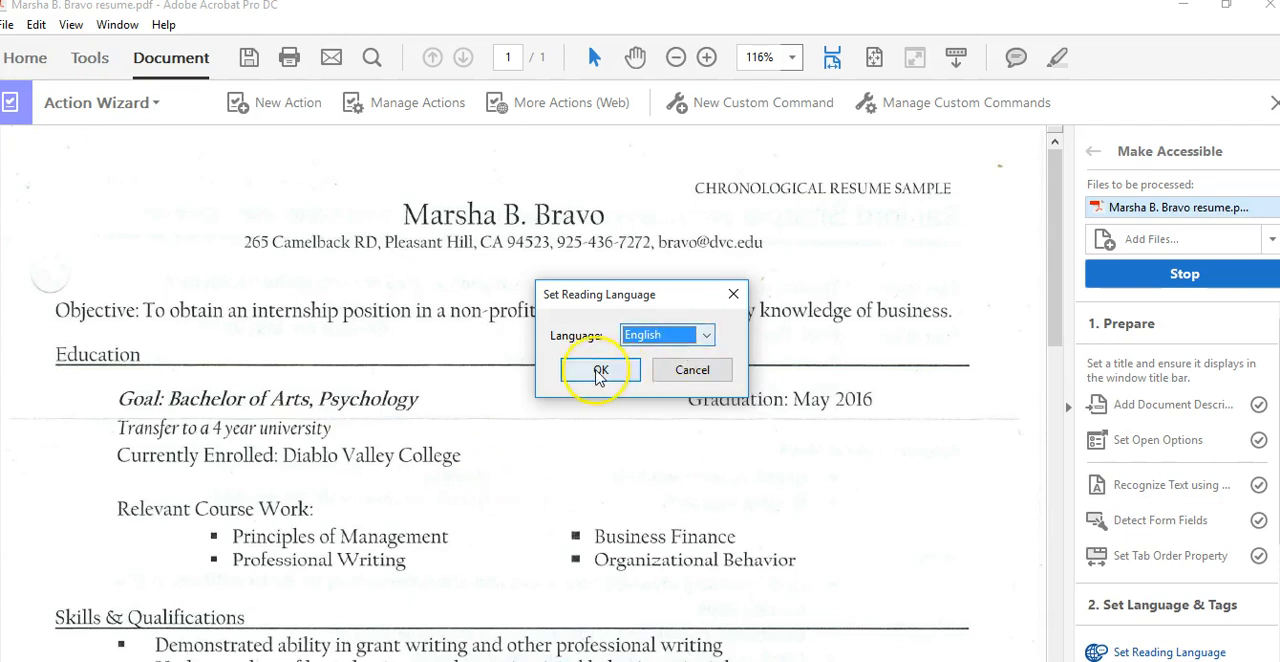
# Keep English as the reading language and acknowledge the figure alternate-text check
pyautogui.click(600, 371)
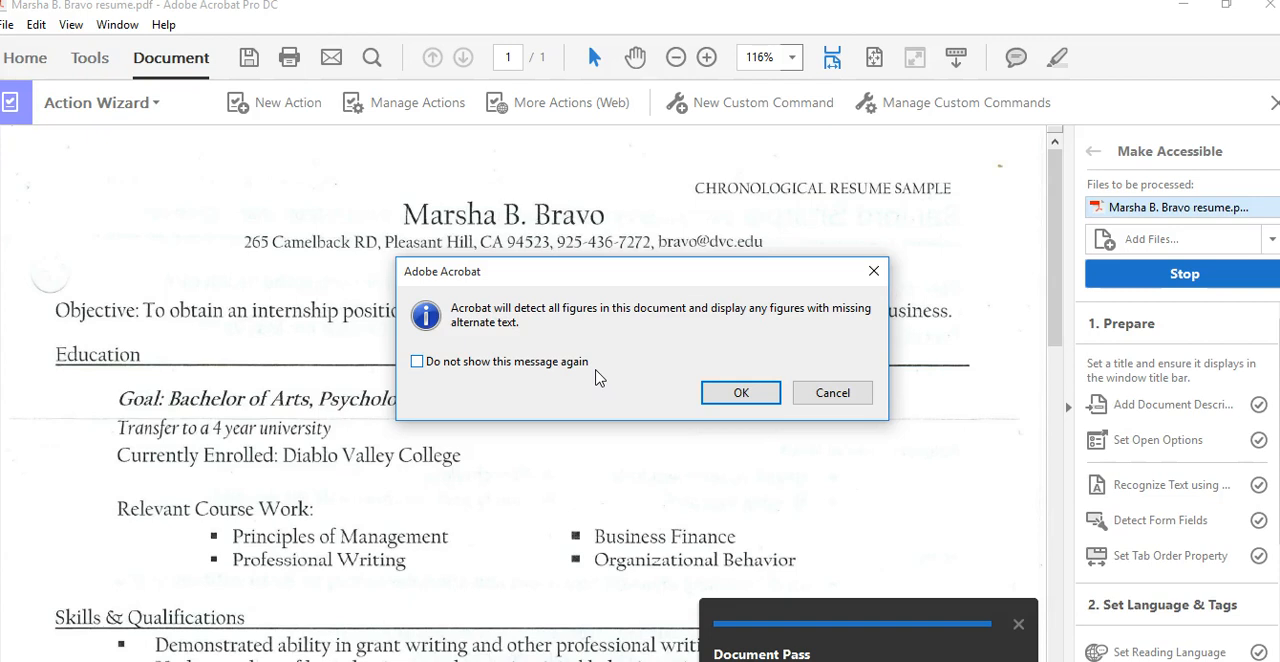
pyautogui.click(741, 393)
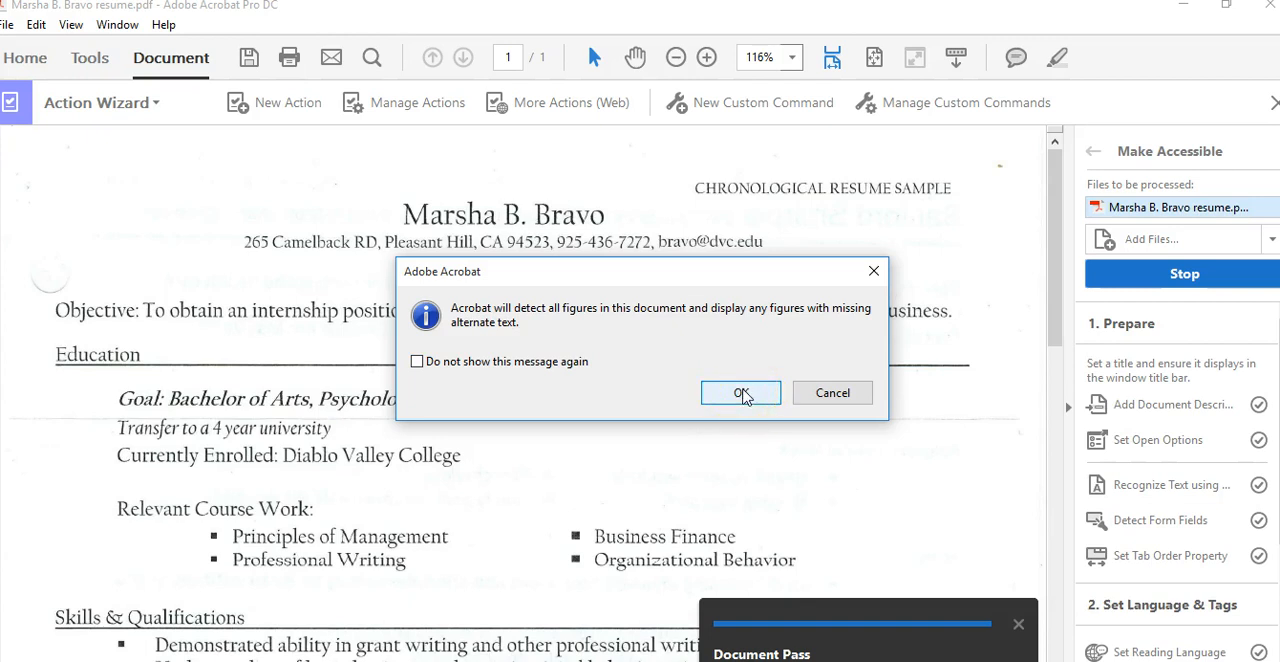
pyautogui.click(741, 393)
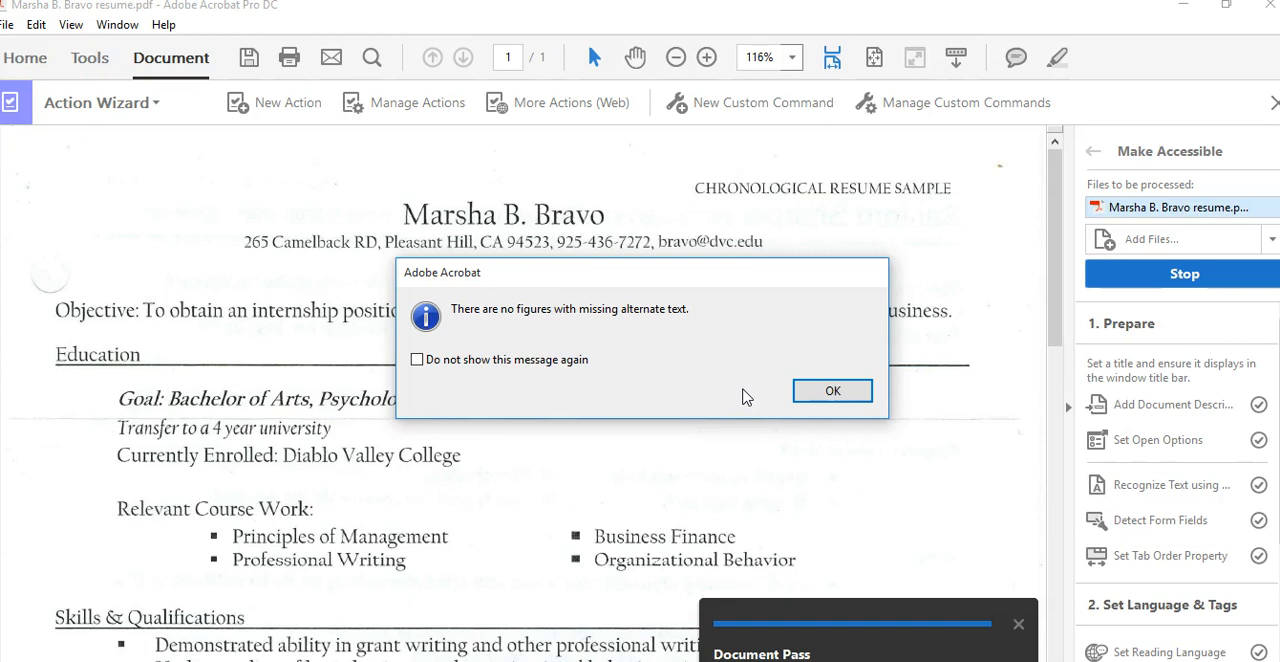
pyautogui.click(822, 391)
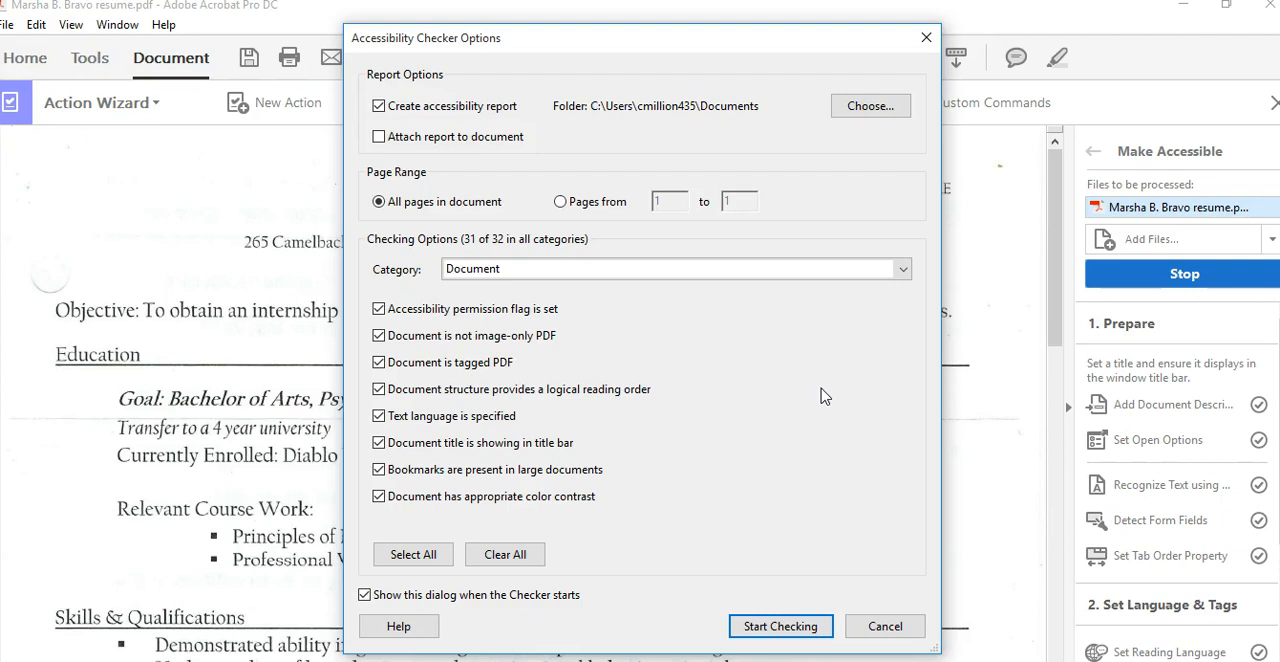
# Start the accessibility check and expand the Document category of the checker results
pyautogui.click(755, 628)
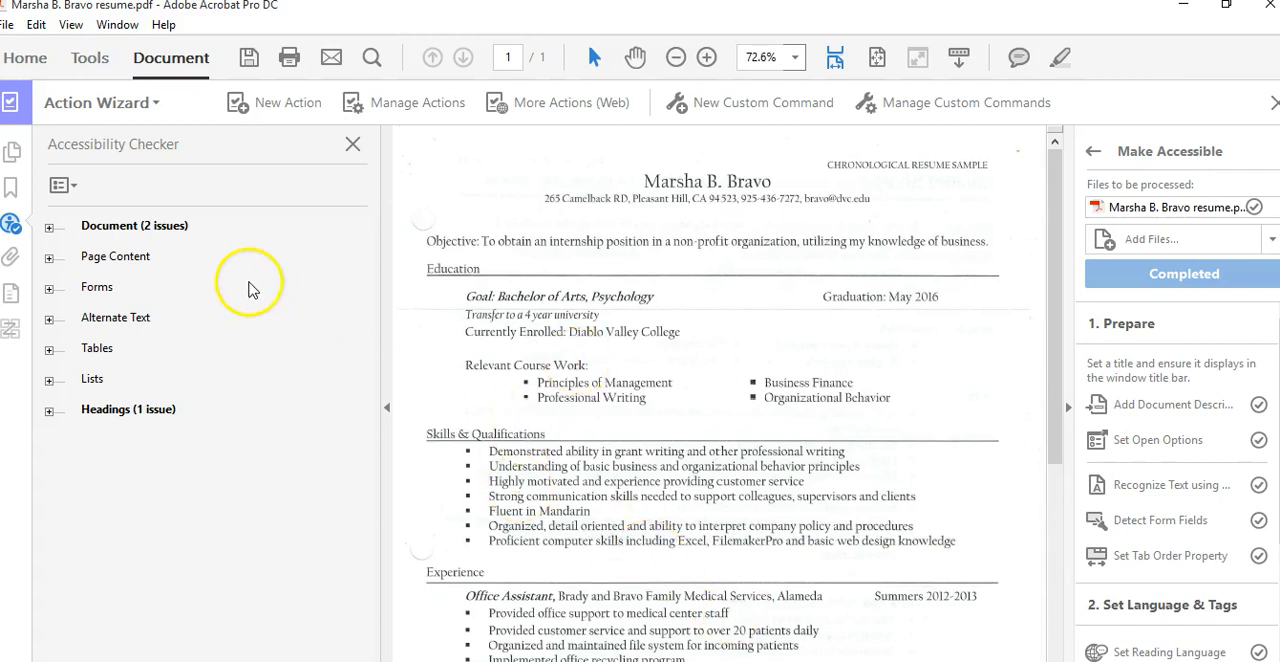
pyautogui.click(175, 228)
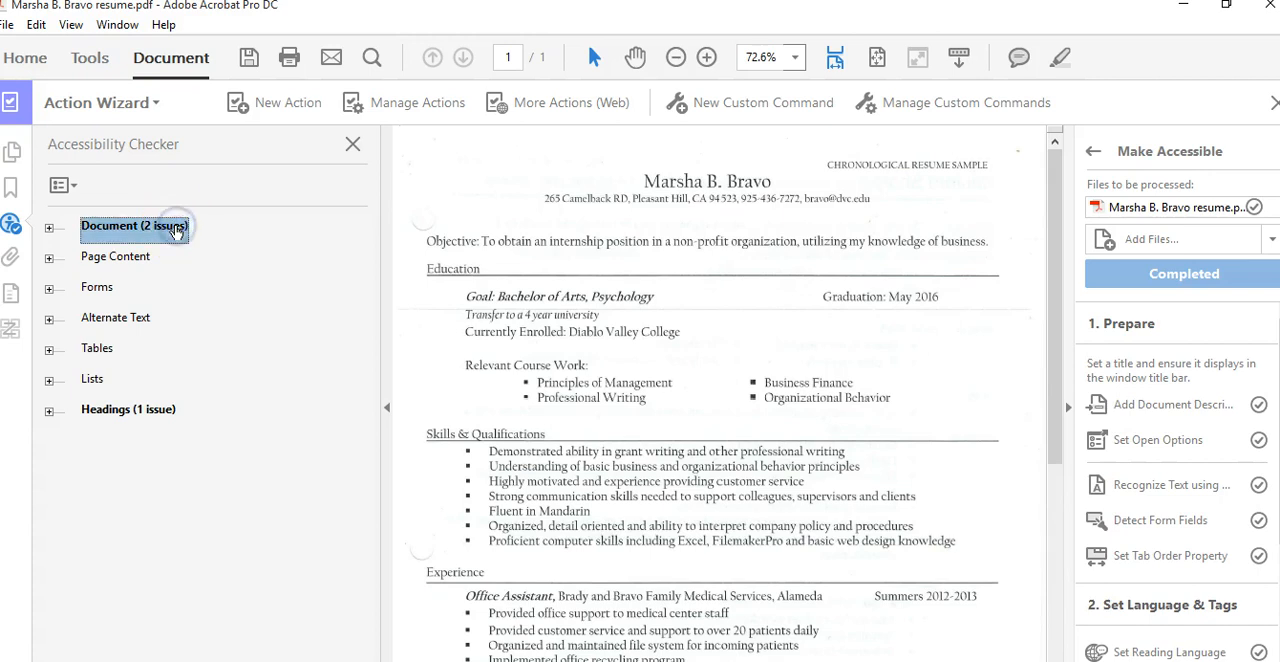
pyautogui.click(142, 228)
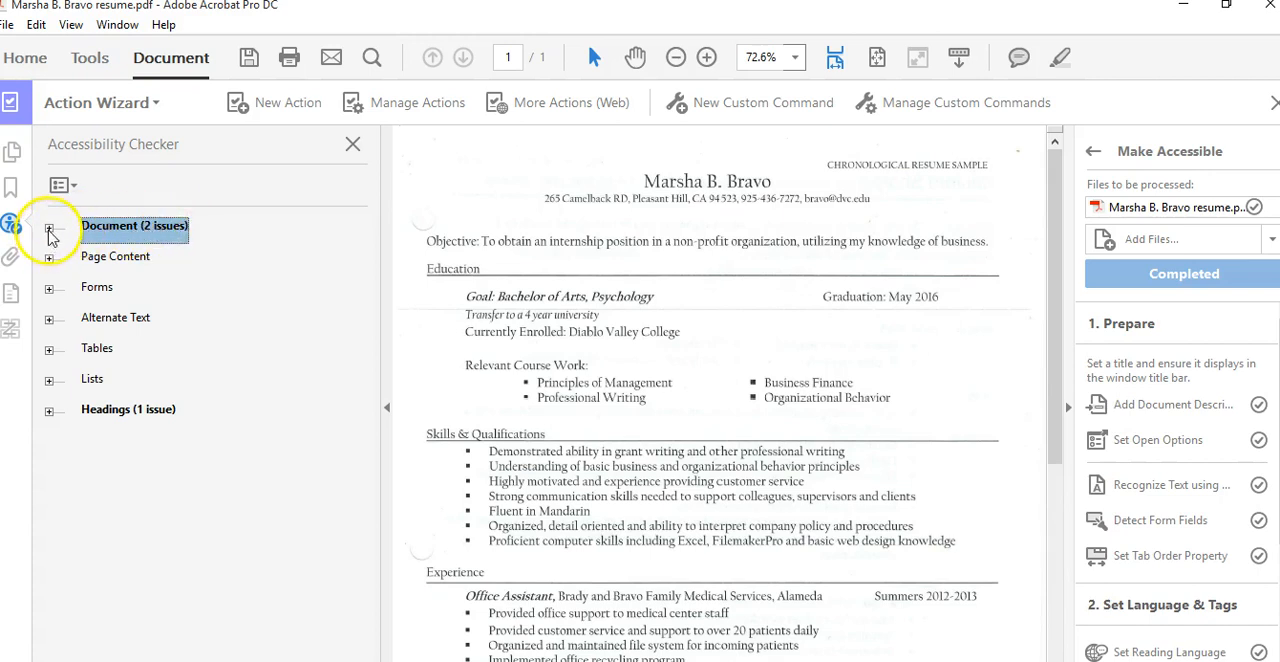
pyautogui.click(125, 229)
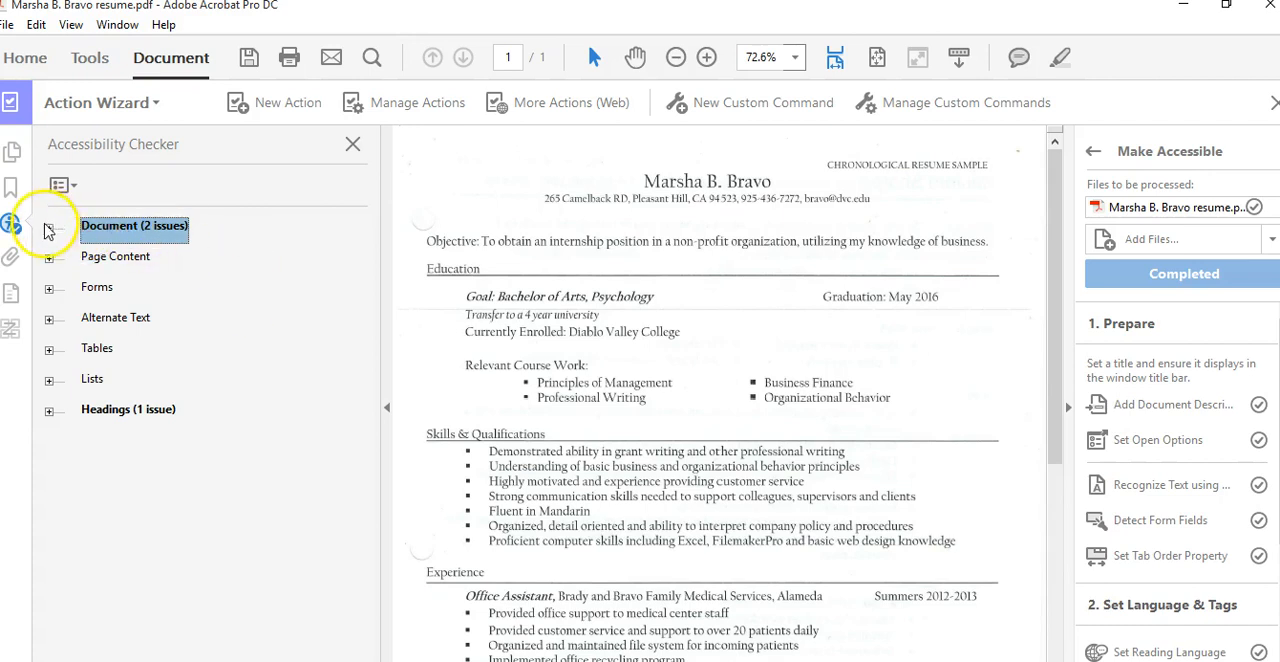
pyautogui.click(107, 229)
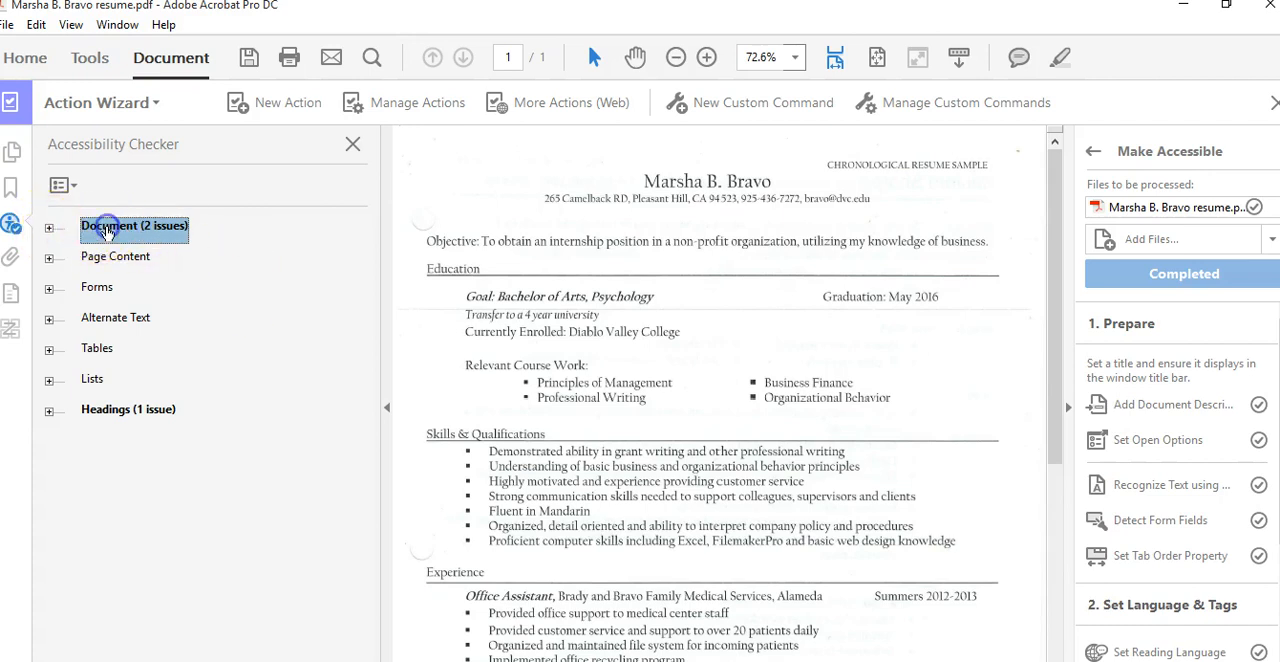
pyautogui.click(49, 229)
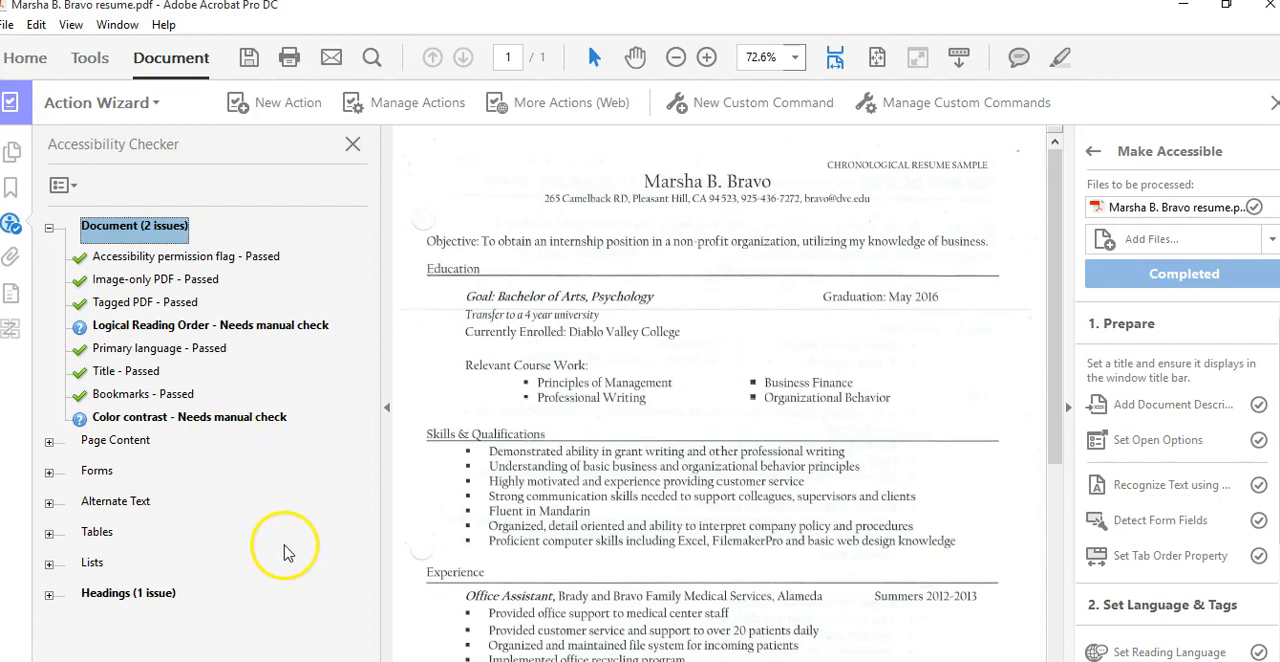
# Inspect the failed Appropriate nesting rule under Headings, then close the Accessibility Checker and Action Wizard
pyautogui.click(150, 596)
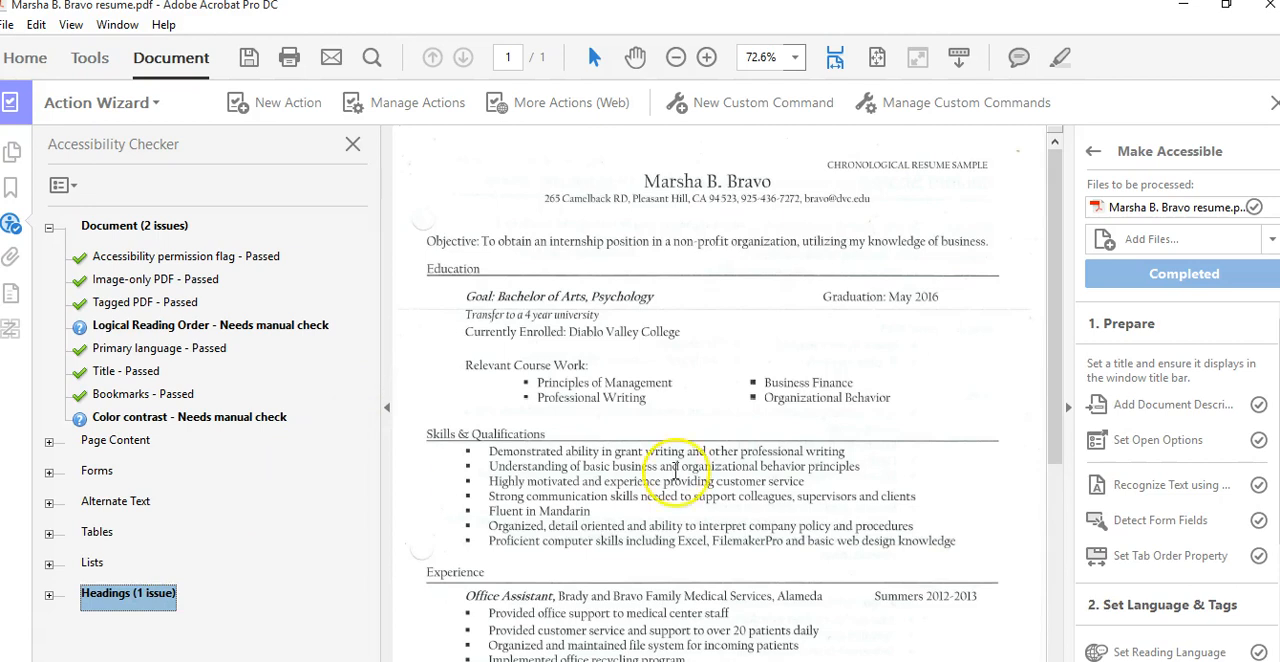
pyautogui.scroll(-1, 1262, 410)
pyautogui.scroll(-1, 1178, 487)
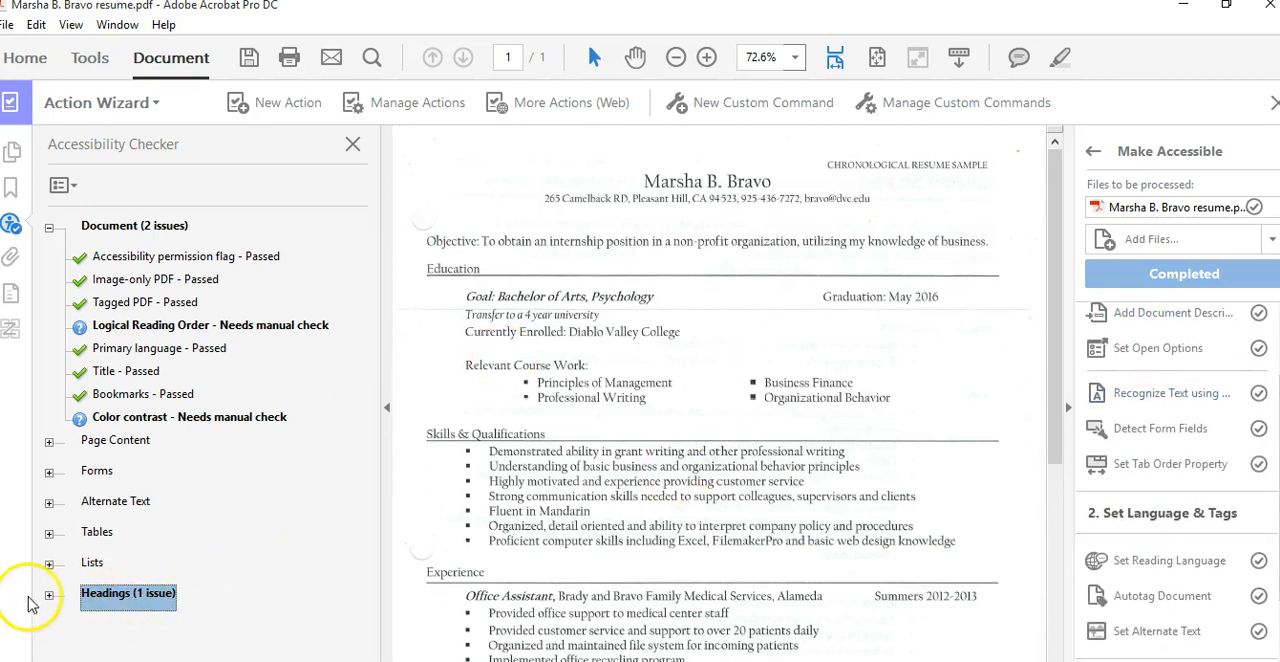
pyautogui.click(49, 596)
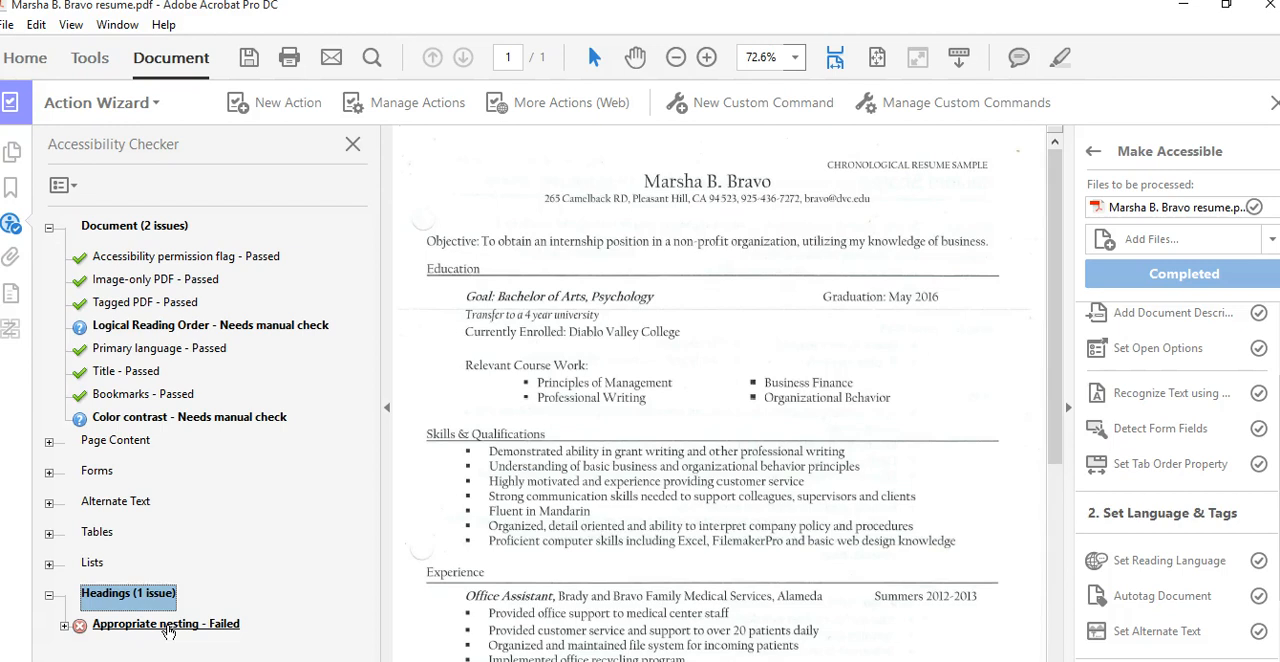
pyautogui.rightClick(168, 630)
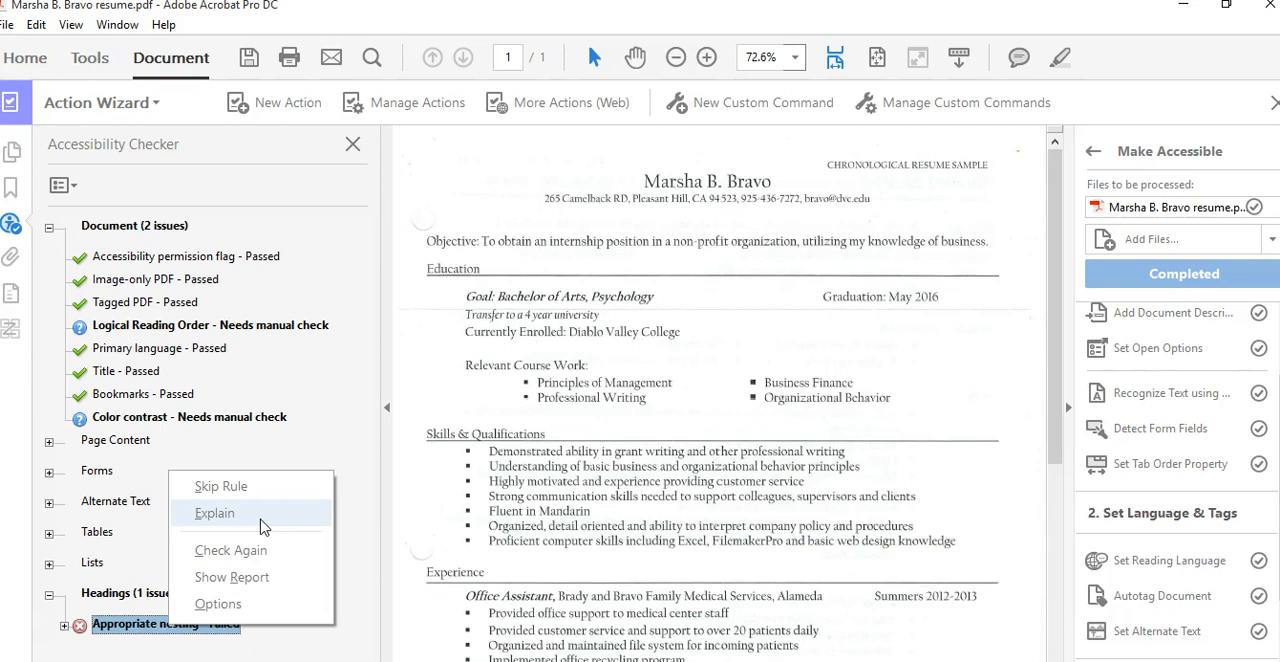
pyautogui.click(326, 550)
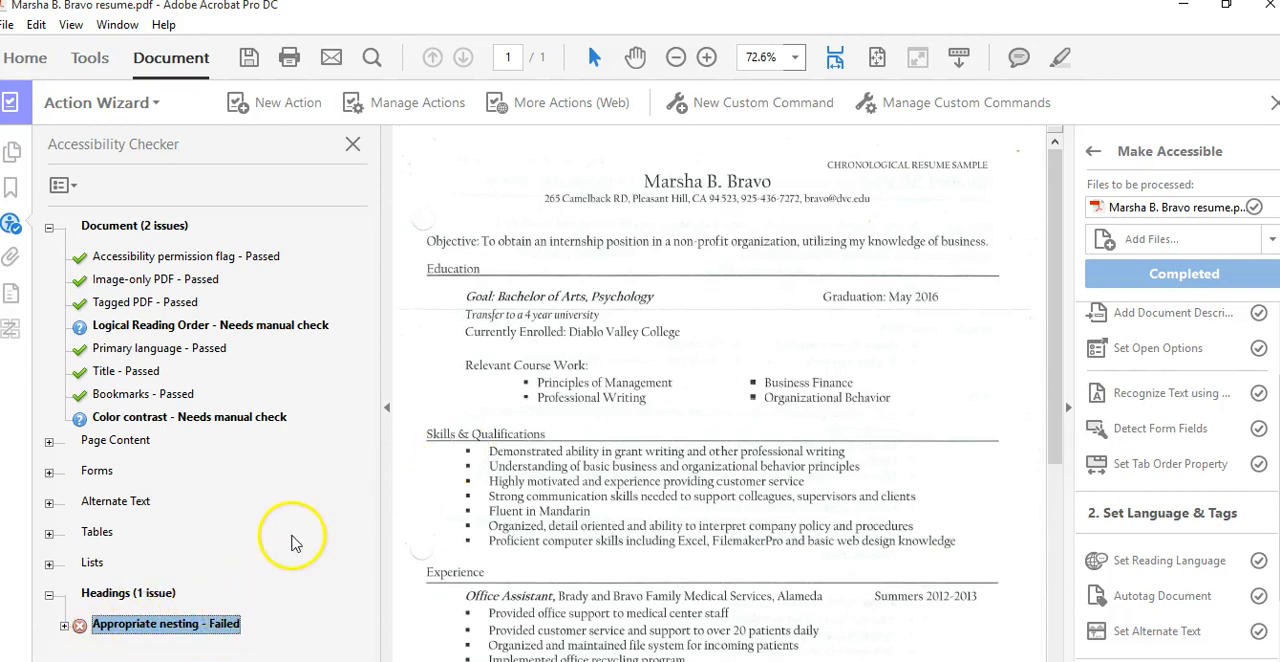
pyautogui.click(353, 148)
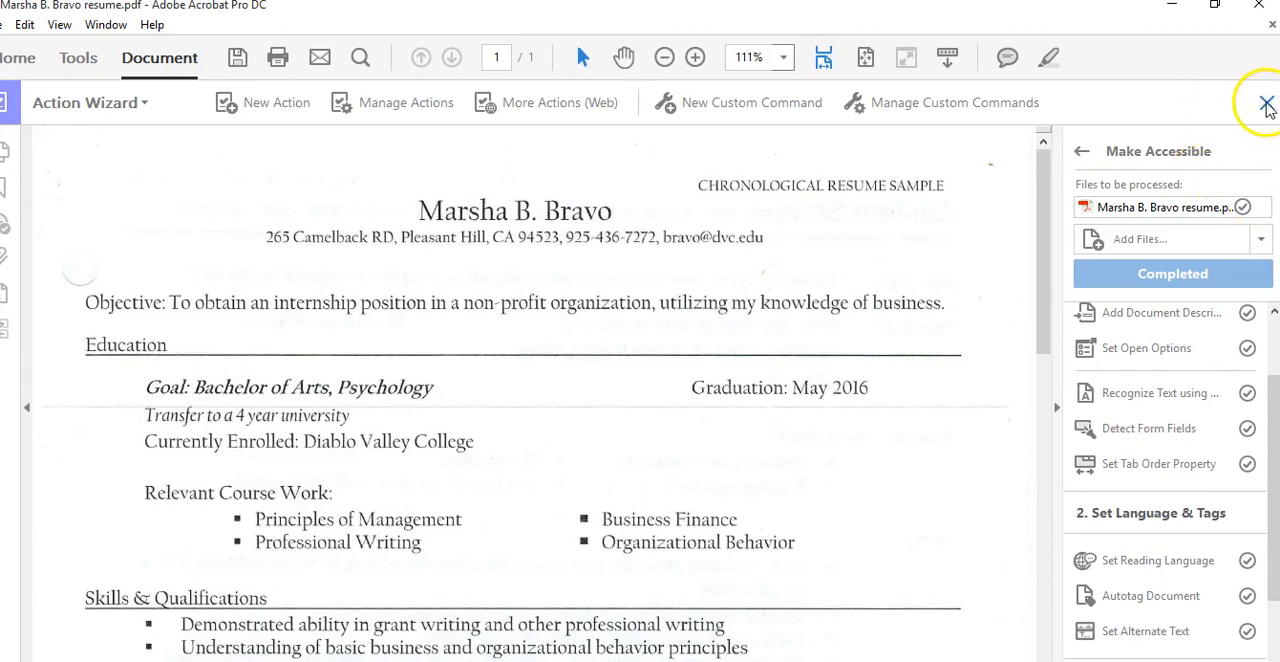
pyautogui.click(1266, 104)
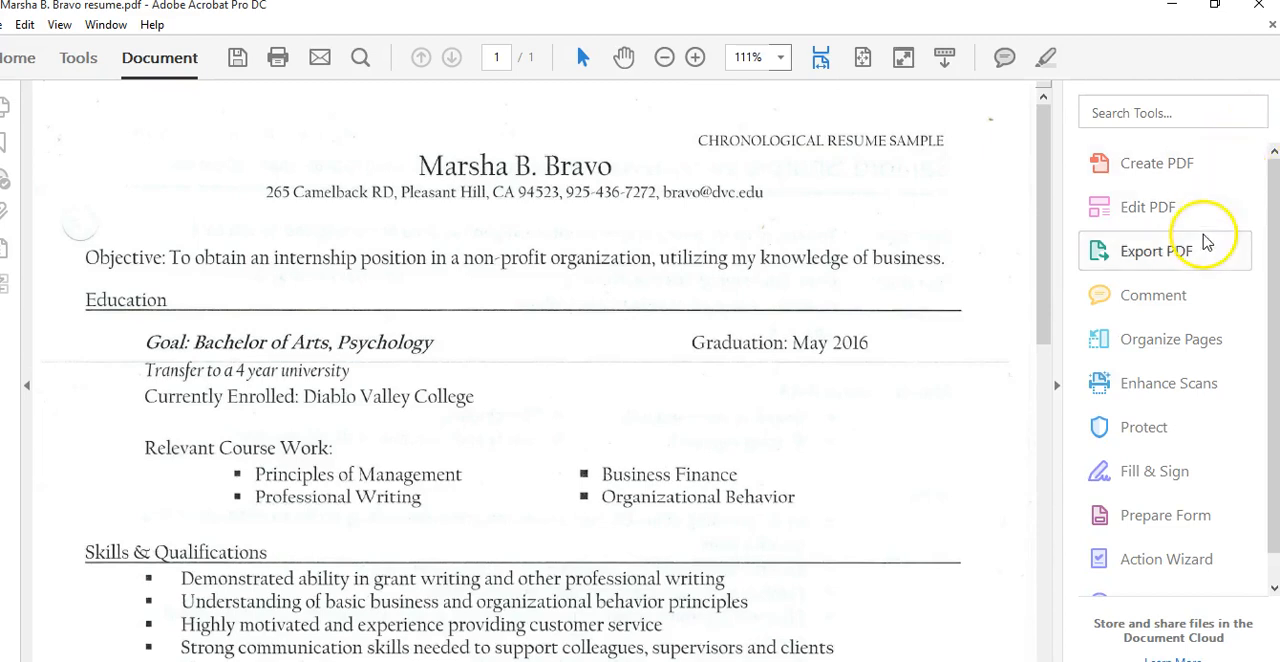
# Open Enhance Scans and run Correct Recognized Text to review OCR suspects
pyautogui.click(1228, 386)
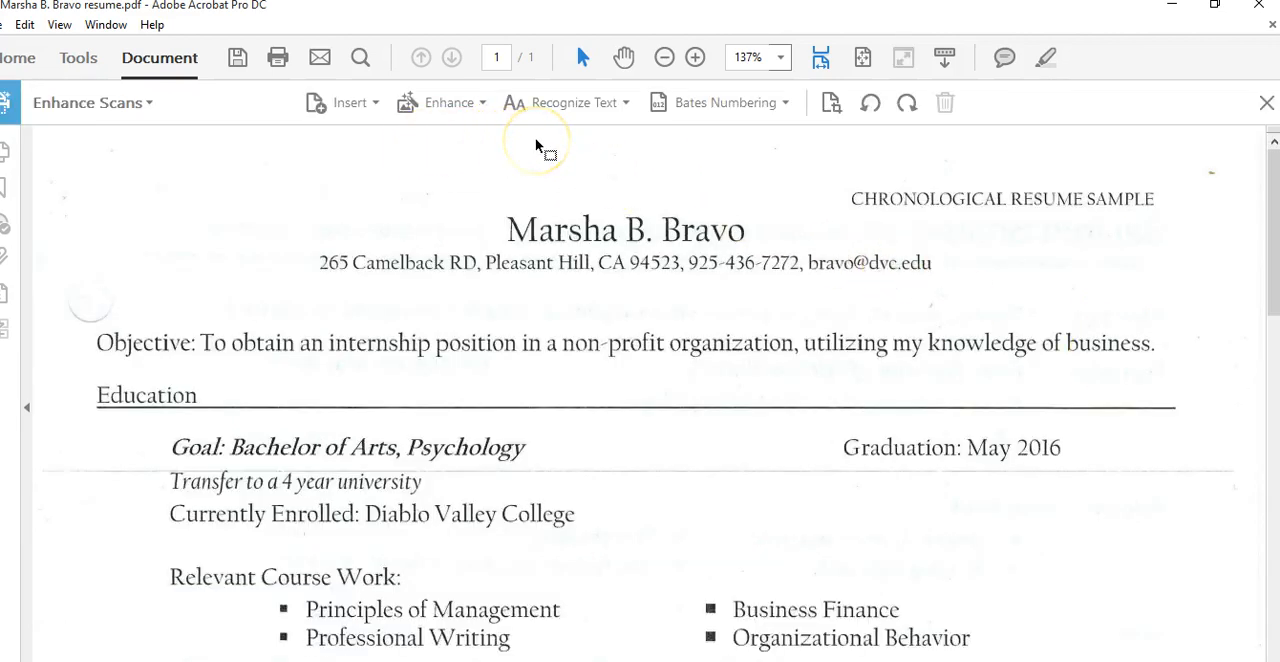
pyautogui.click(621, 106)
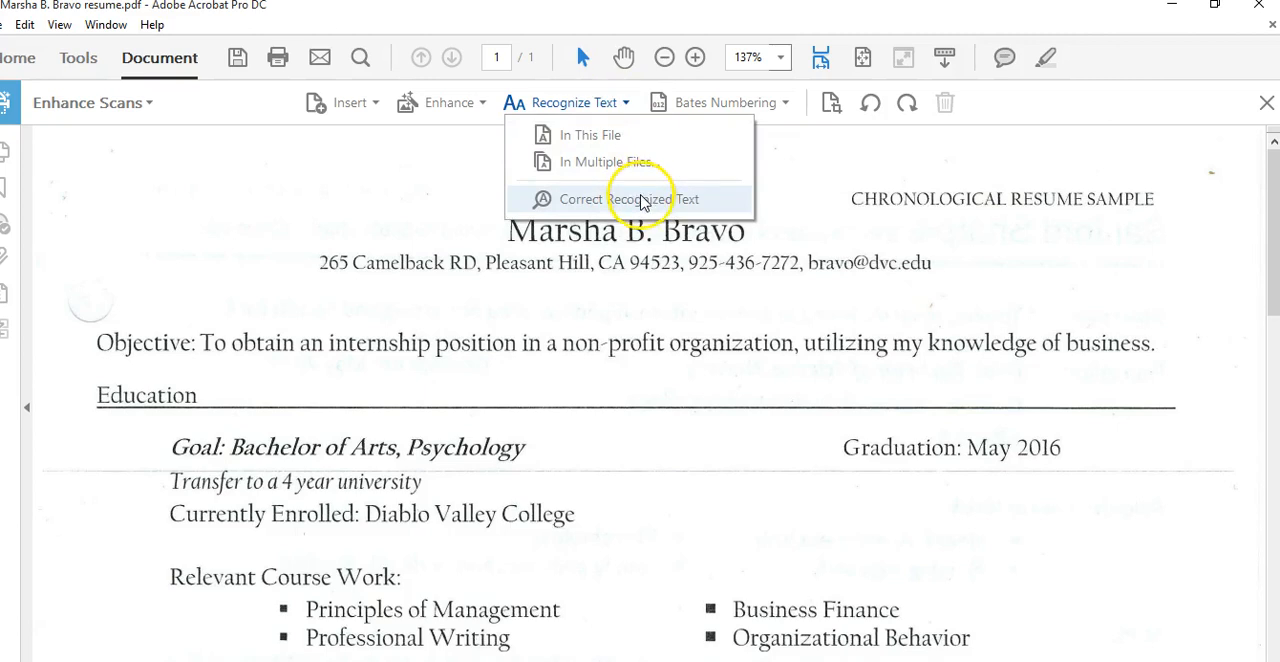
pyautogui.click(713, 200)
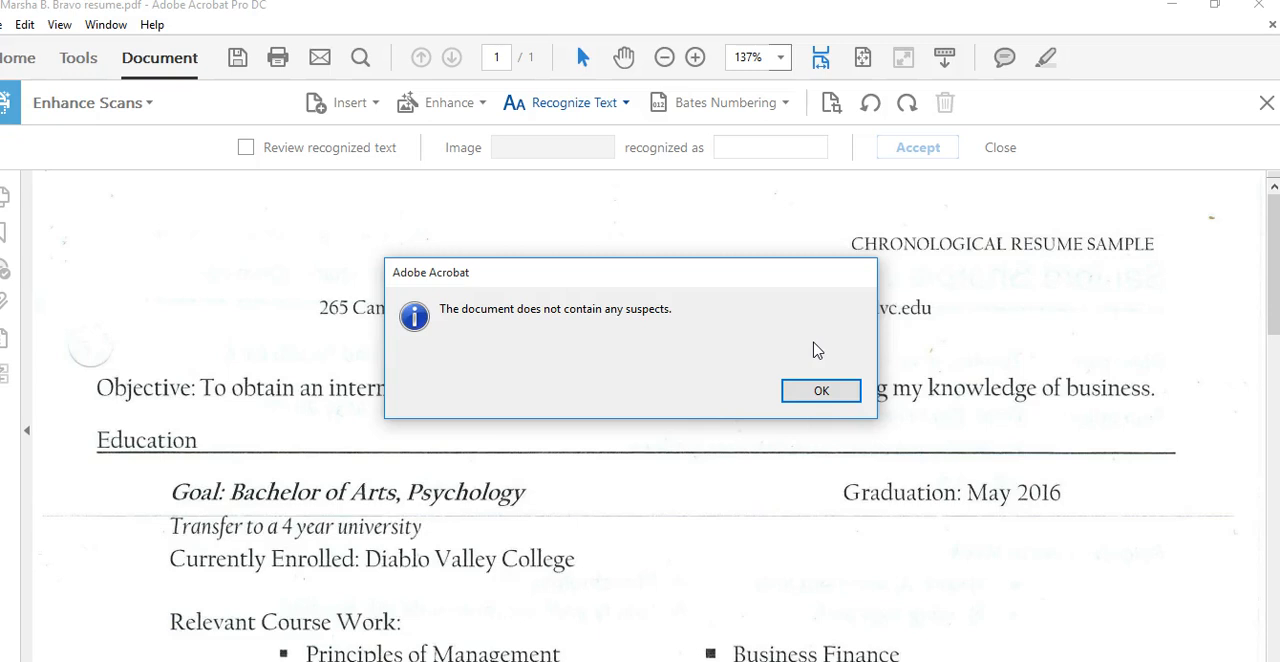
pyautogui.click(838, 396)
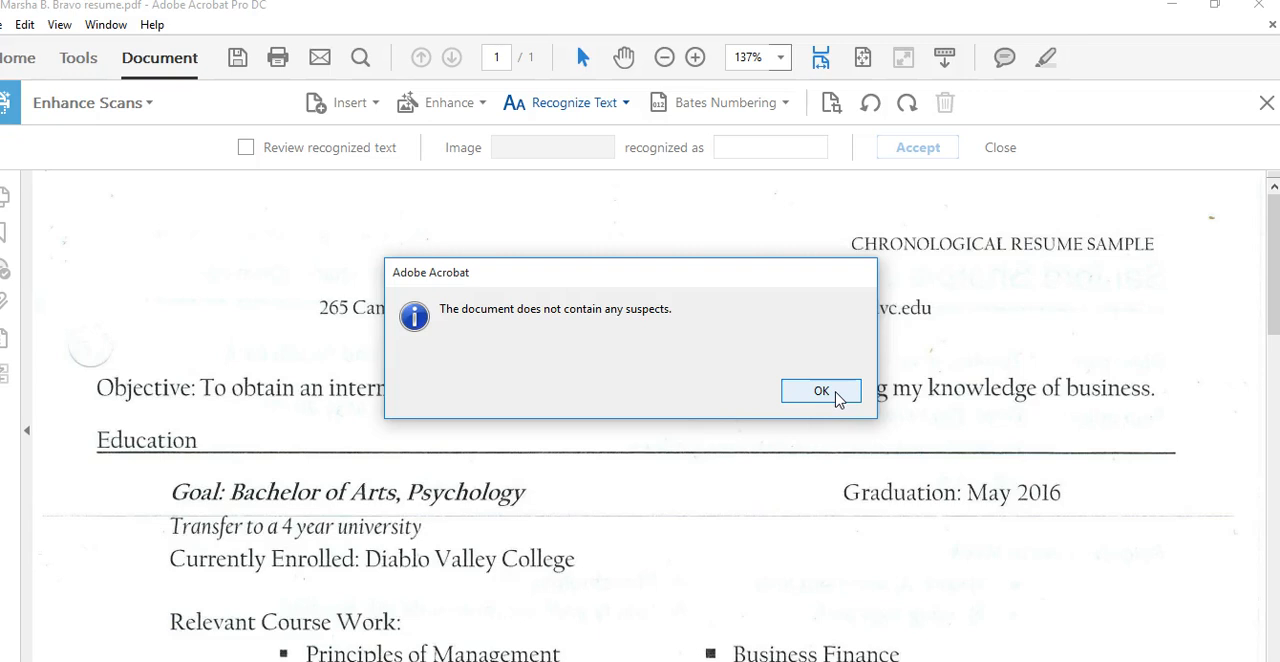
pyautogui.click(821, 391)
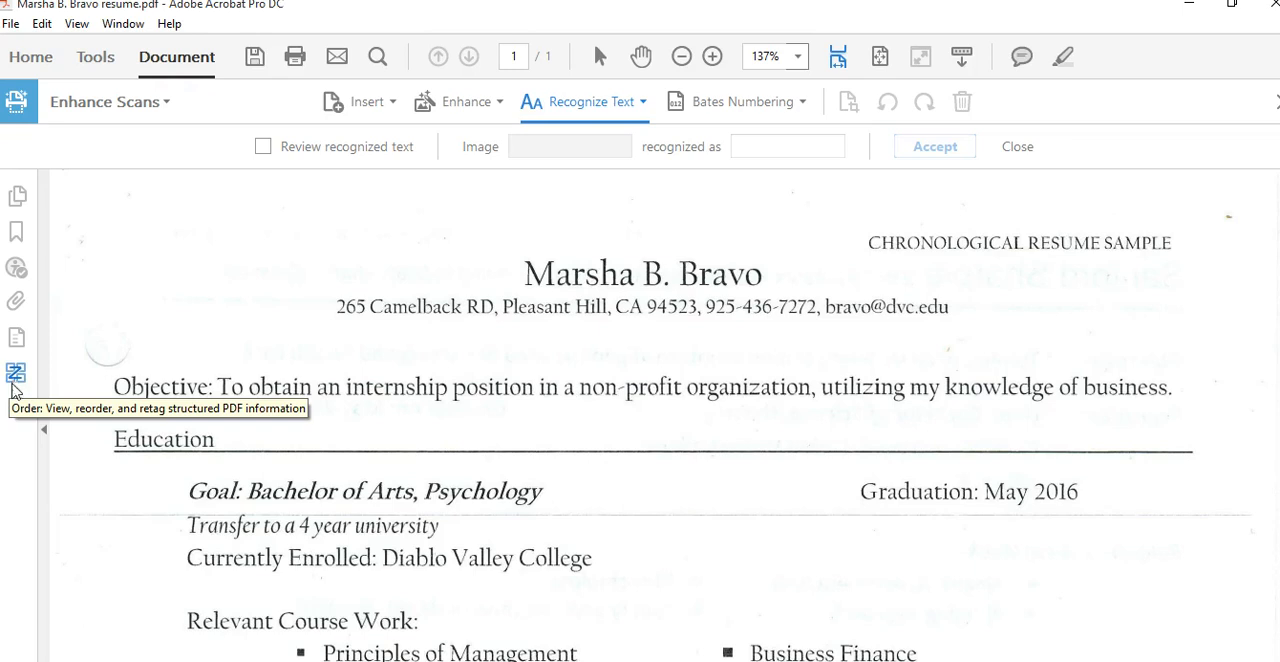
# Open the Order pane to examine the document's tagged reading order
pyautogui.rightClick(15, 439)
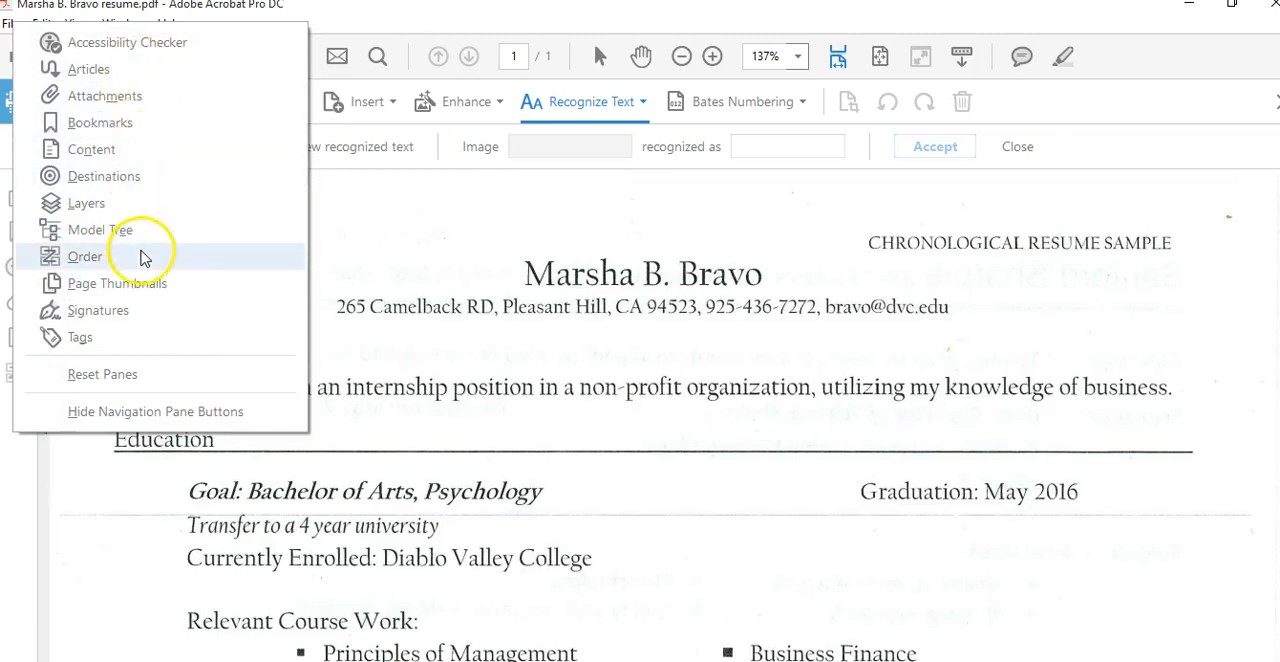
pyautogui.click(28, 470)
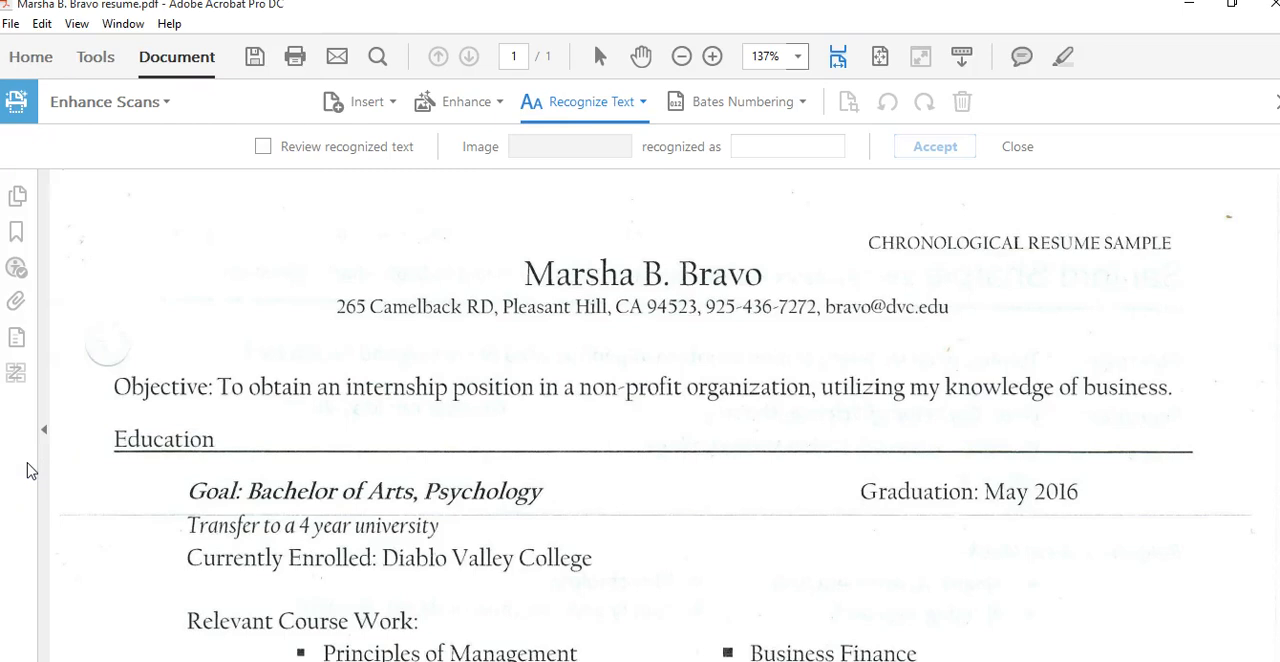
pyautogui.click(16, 372)
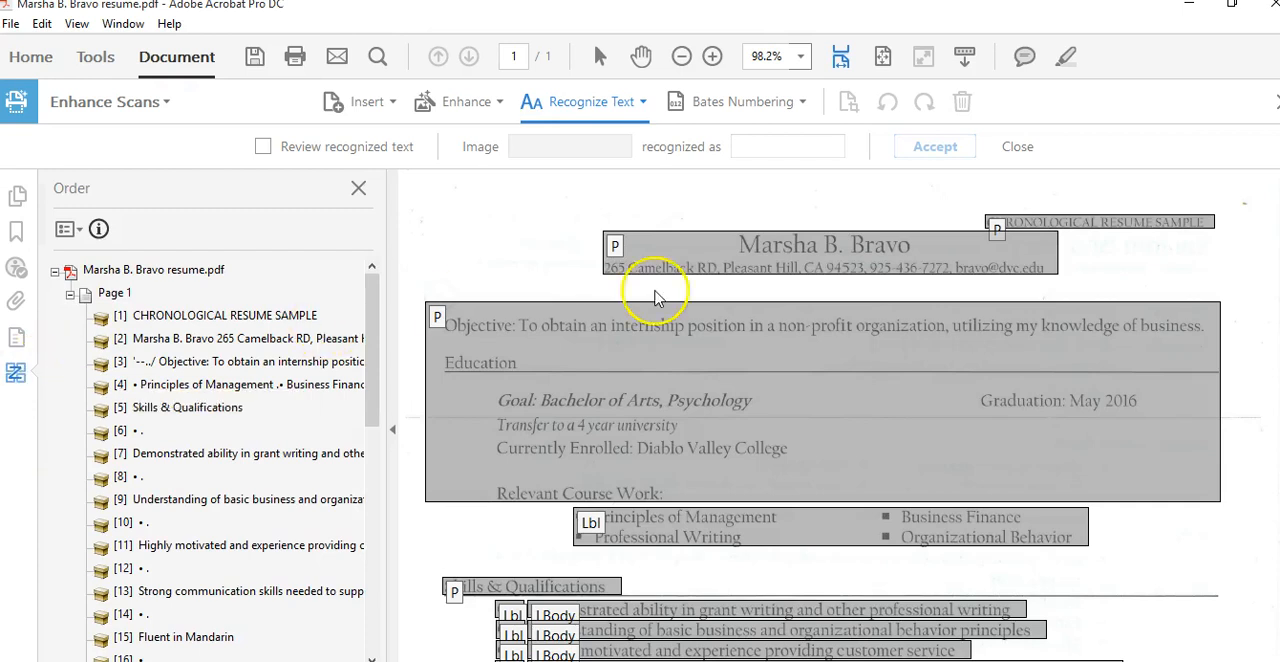
pyautogui.scroll(-1, 843, 434)
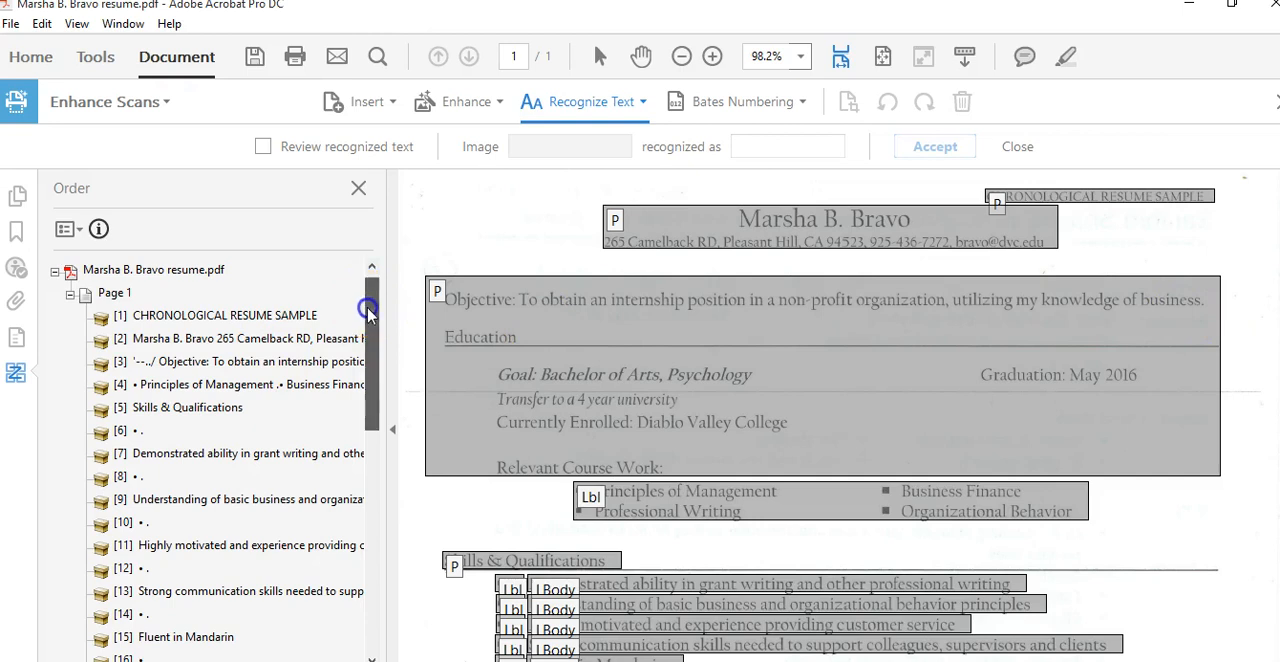
# Select the first reading-order items in the Order pane one by one to examine the page regions they highlight
pyautogui.scroll(-1, 366, 305)
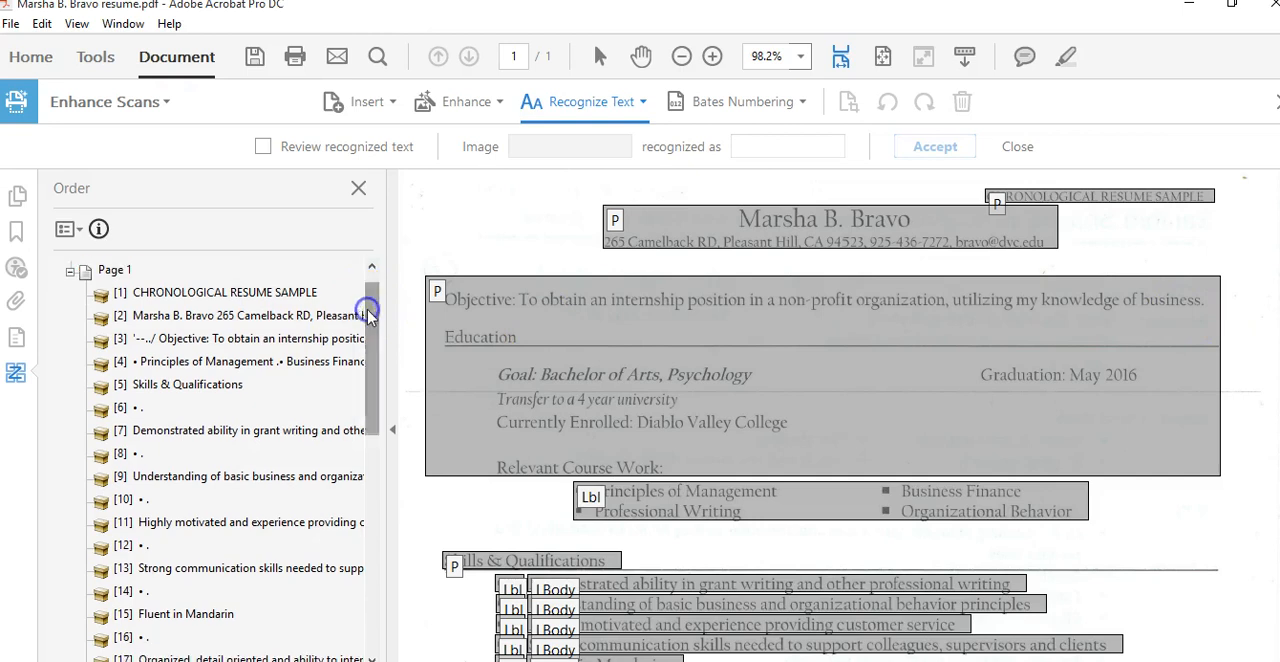
pyautogui.click(245, 298)
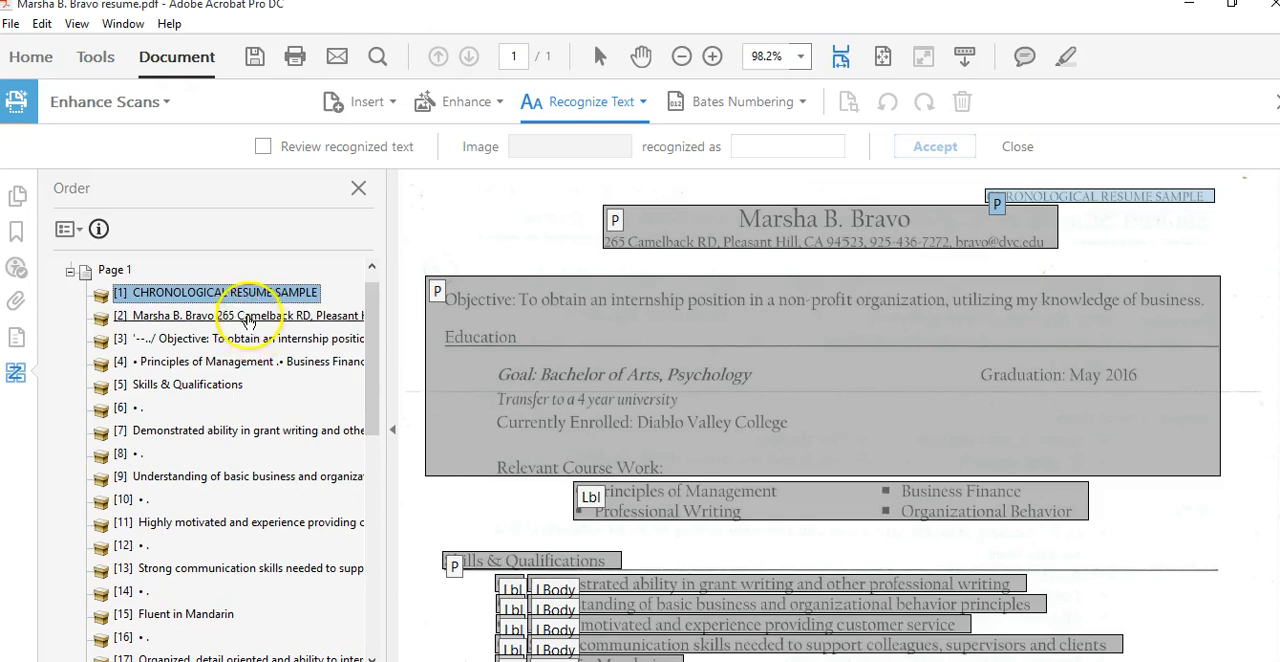
pyautogui.click(248, 318)
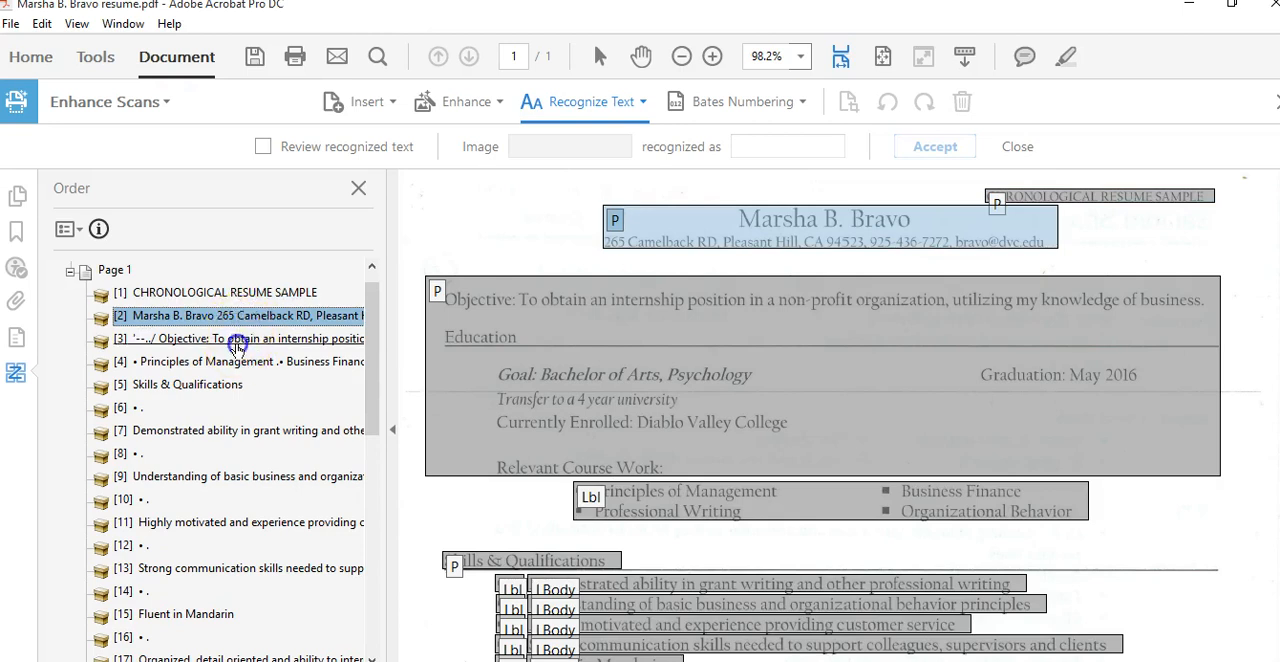
pyautogui.click(240, 340)
pyautogui.click(236, 366)
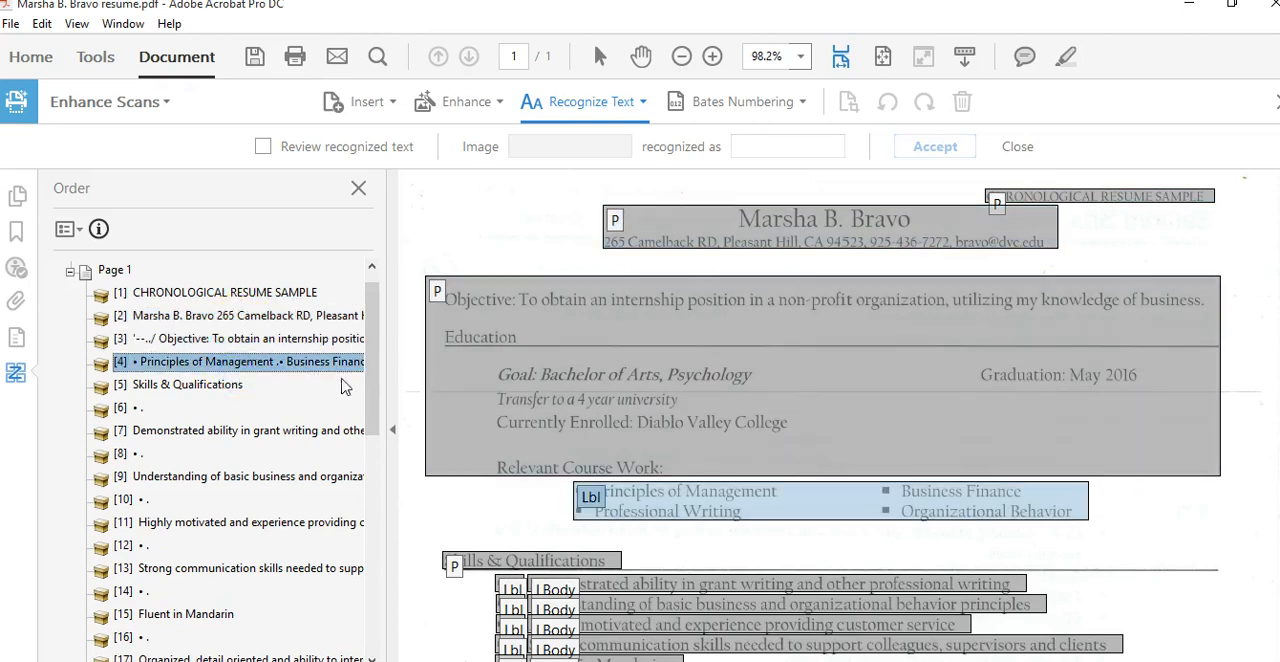
pyautogui.scroll(-6, 842, 415)
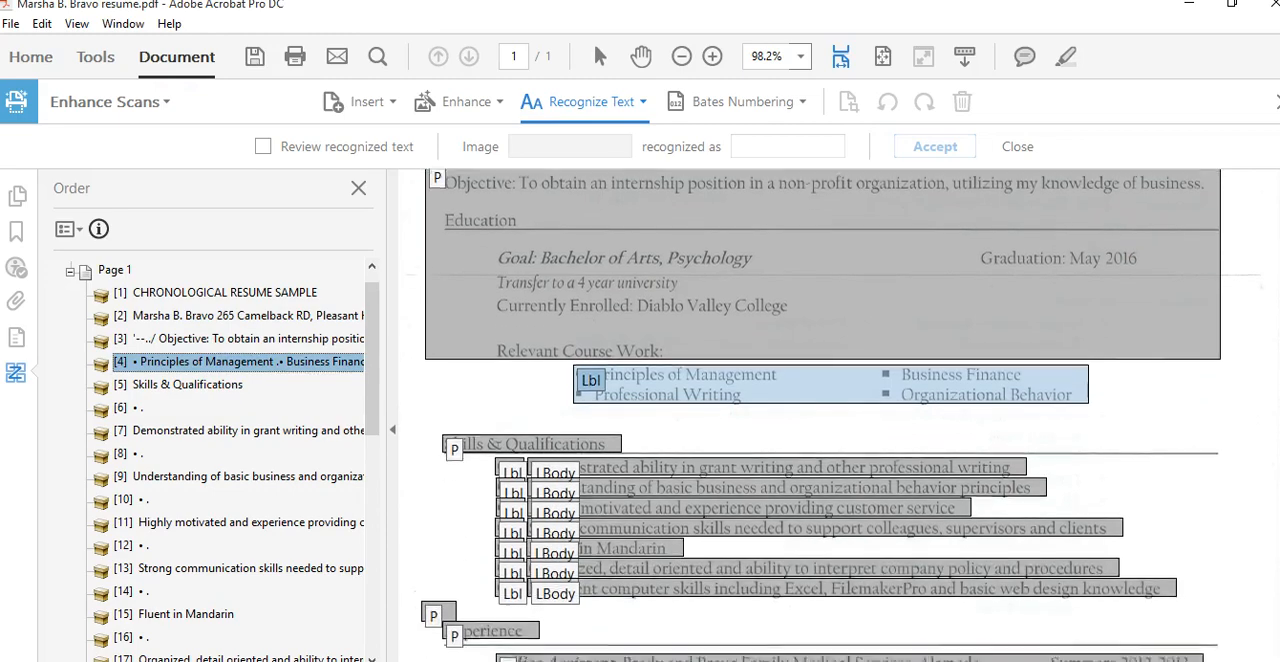
pyautogui.scroll(-2, 637, 478)
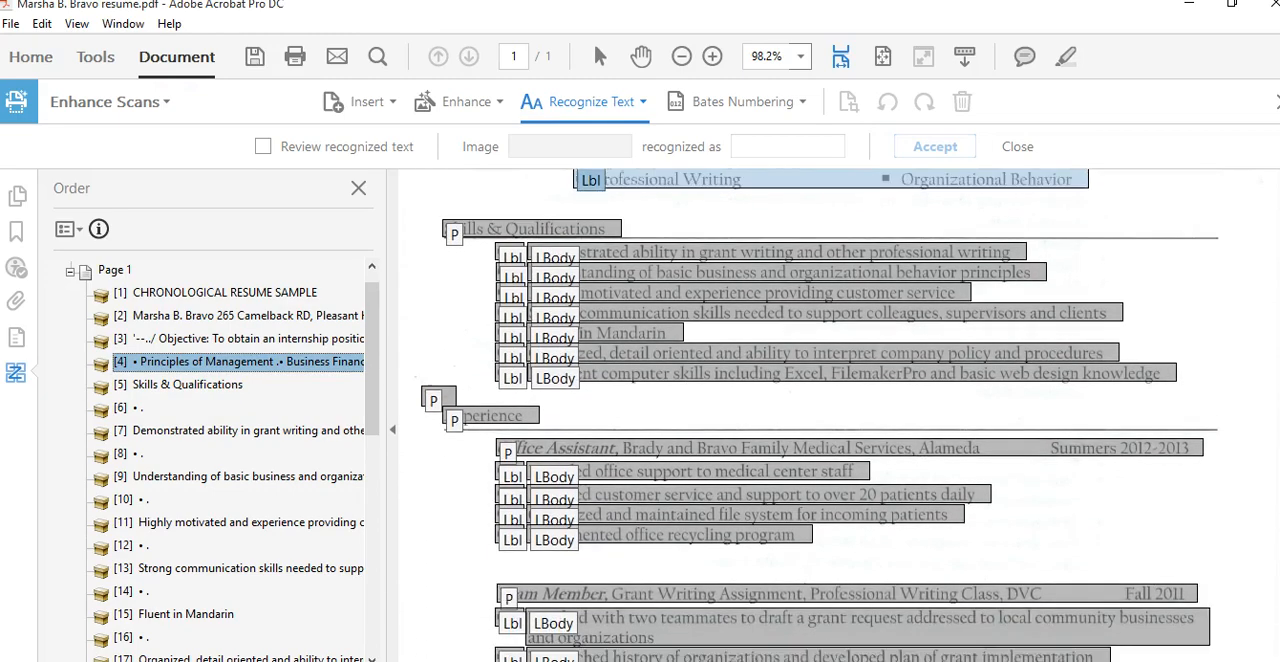
# Select the Skills & Qualifications list items in the Order pane to examine their highlighted regions on the page
pyautogui.click(312, 522)
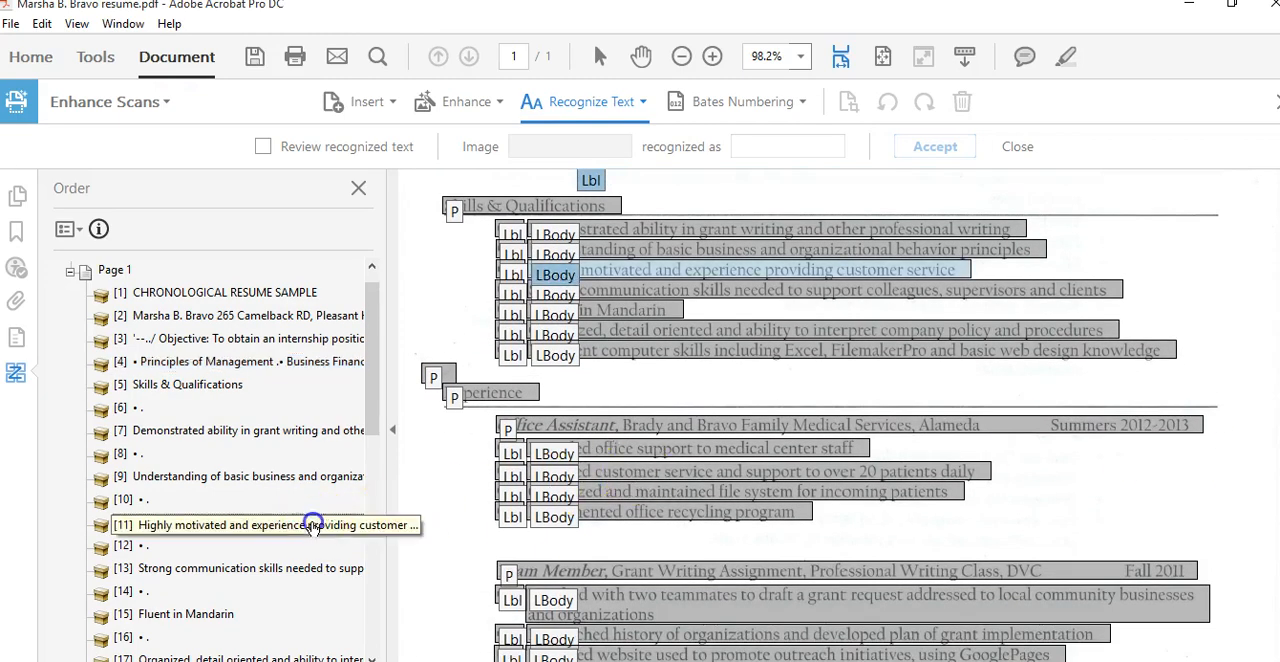
pyautogui.click(280, 568)
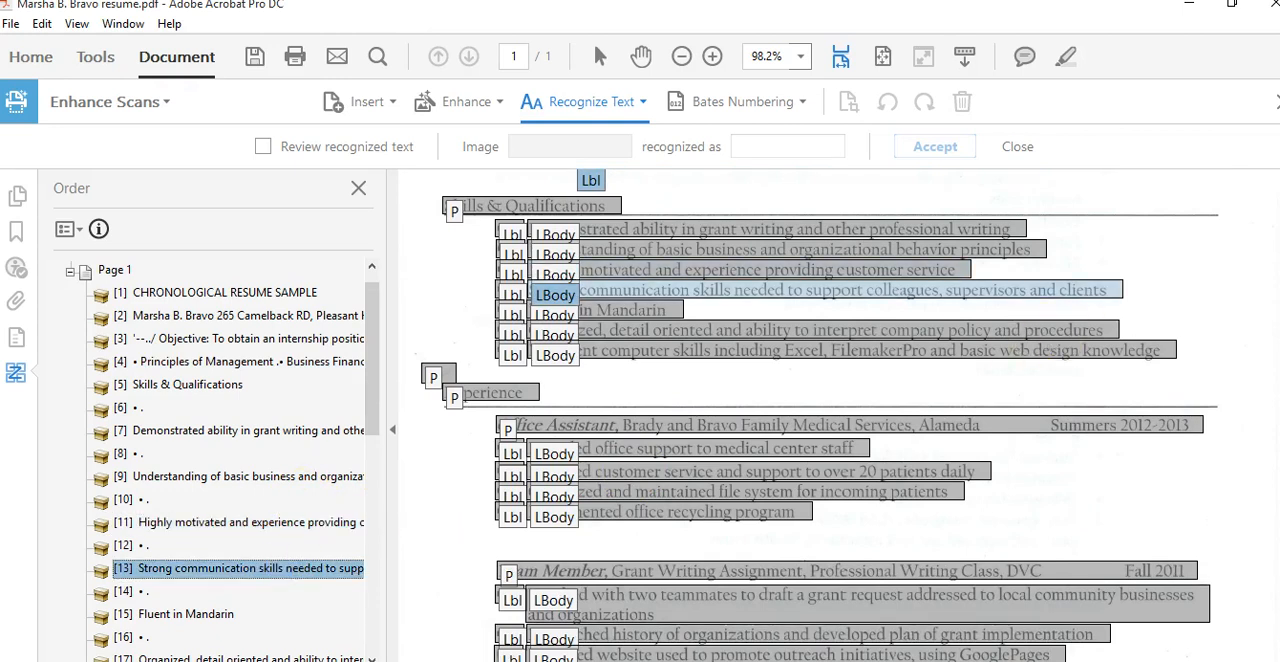
pyautogui.scroll(-4, 480, 490)
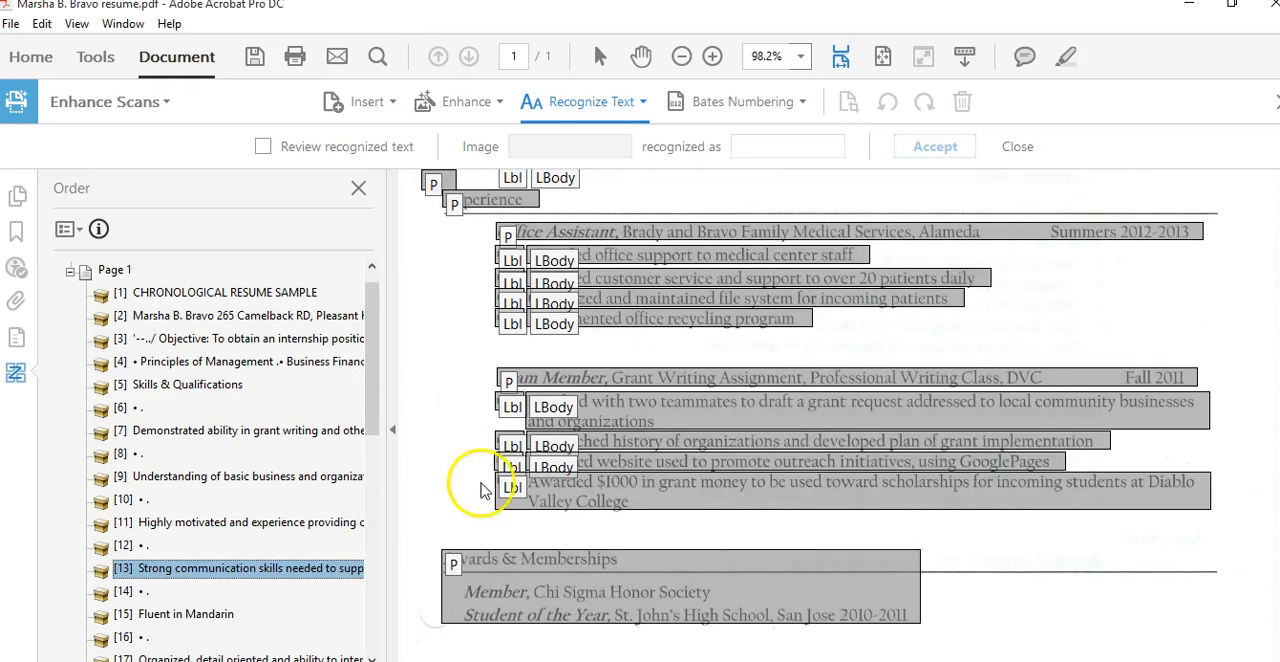
pyautogui.click(197, 616)
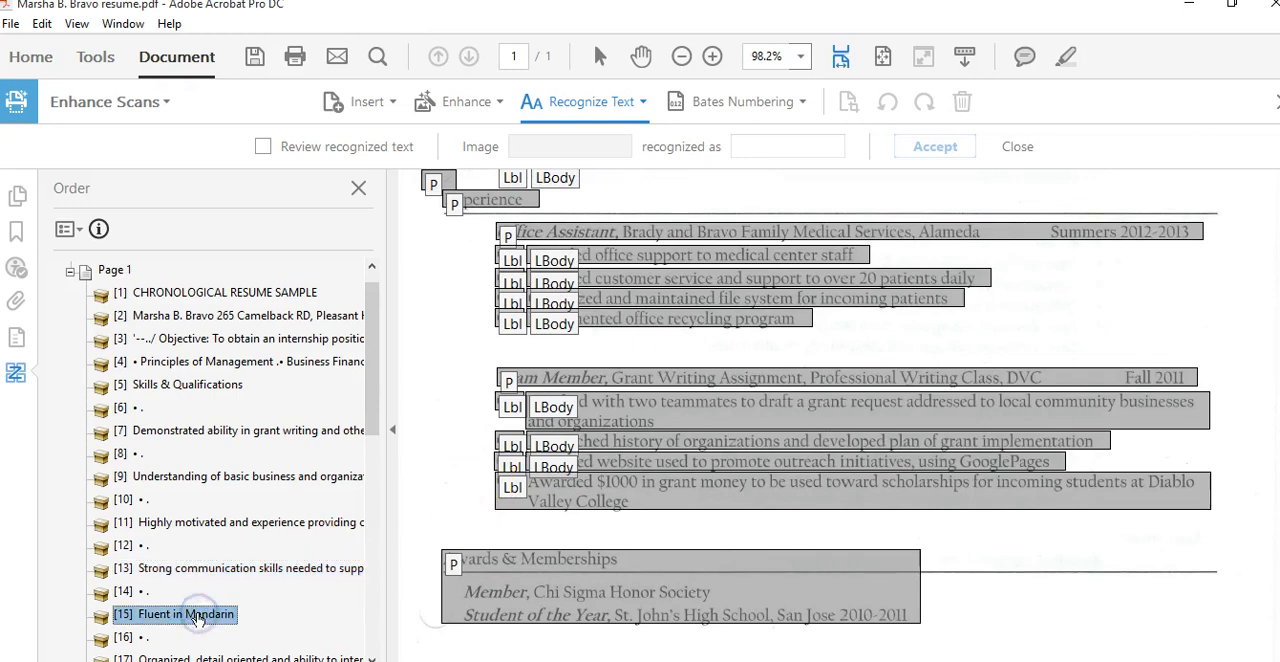
pyautogui.click(198, 527)
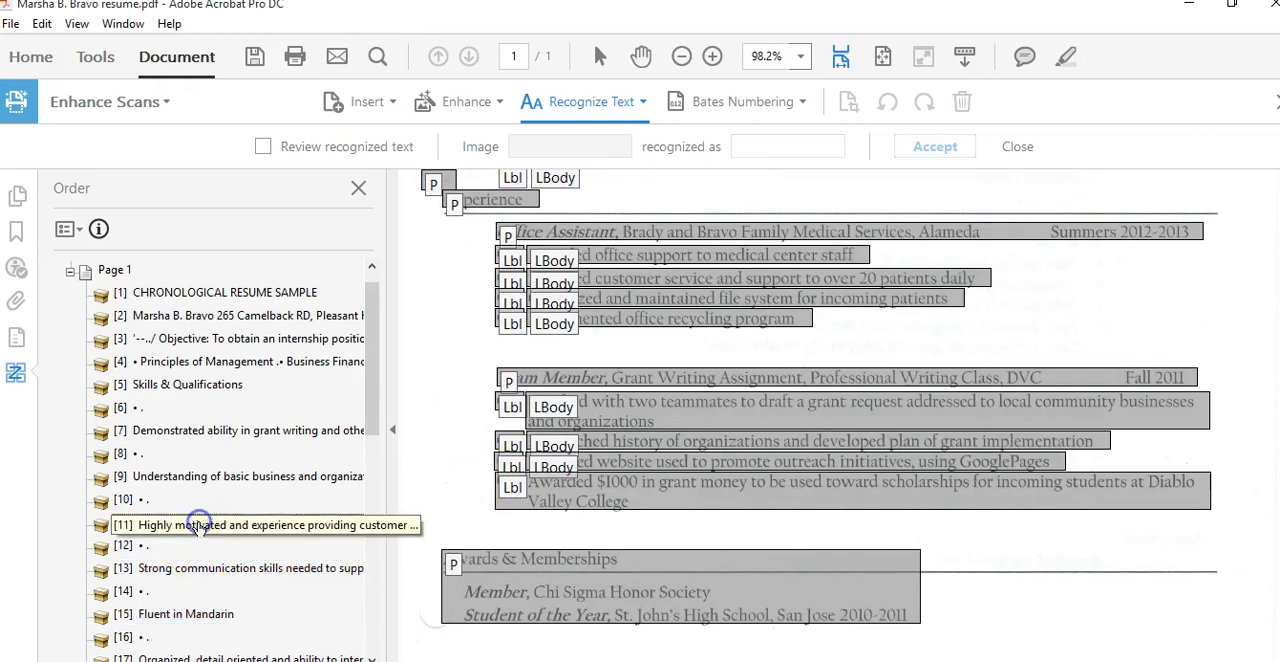
pyautogui.click(184, 480)
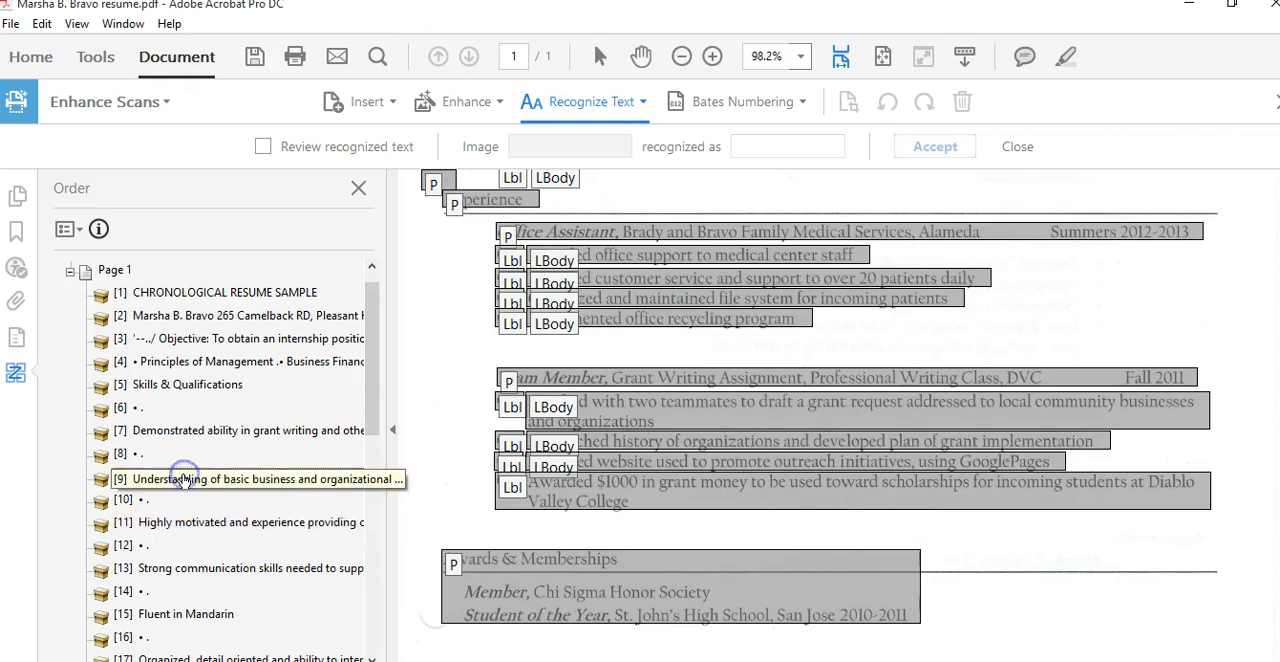
pyautogui.scroll(5, 820, 415)
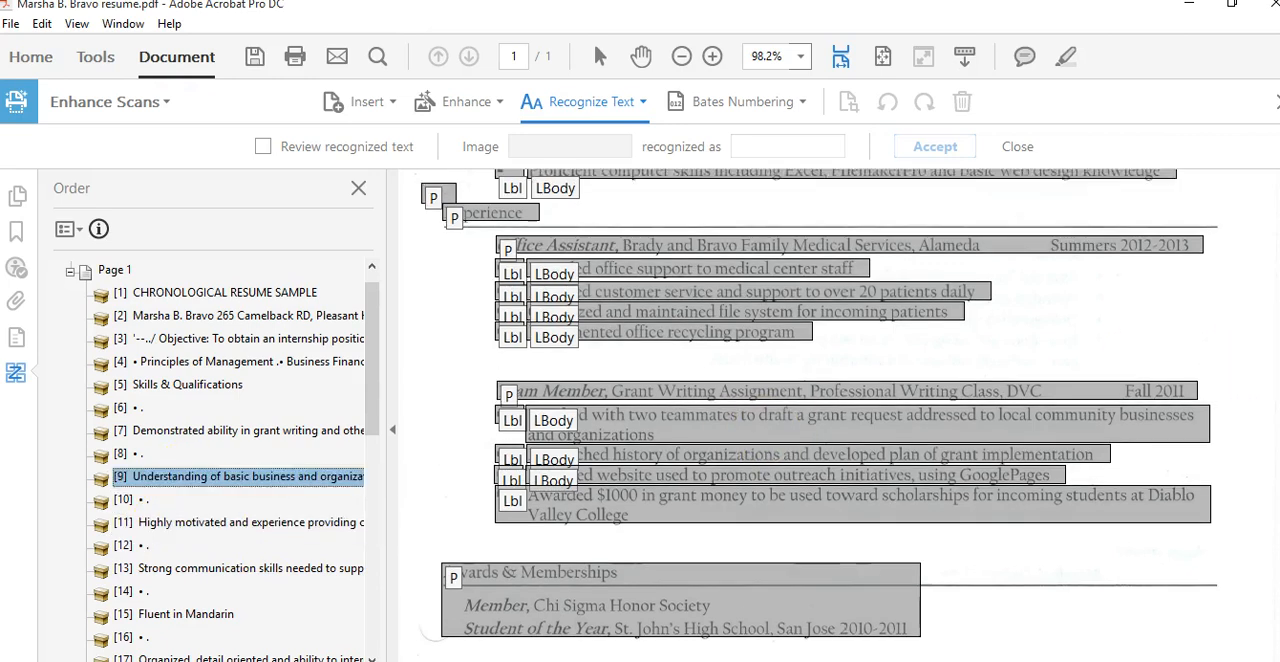
pyautogui.scroll(2, 820, 415)
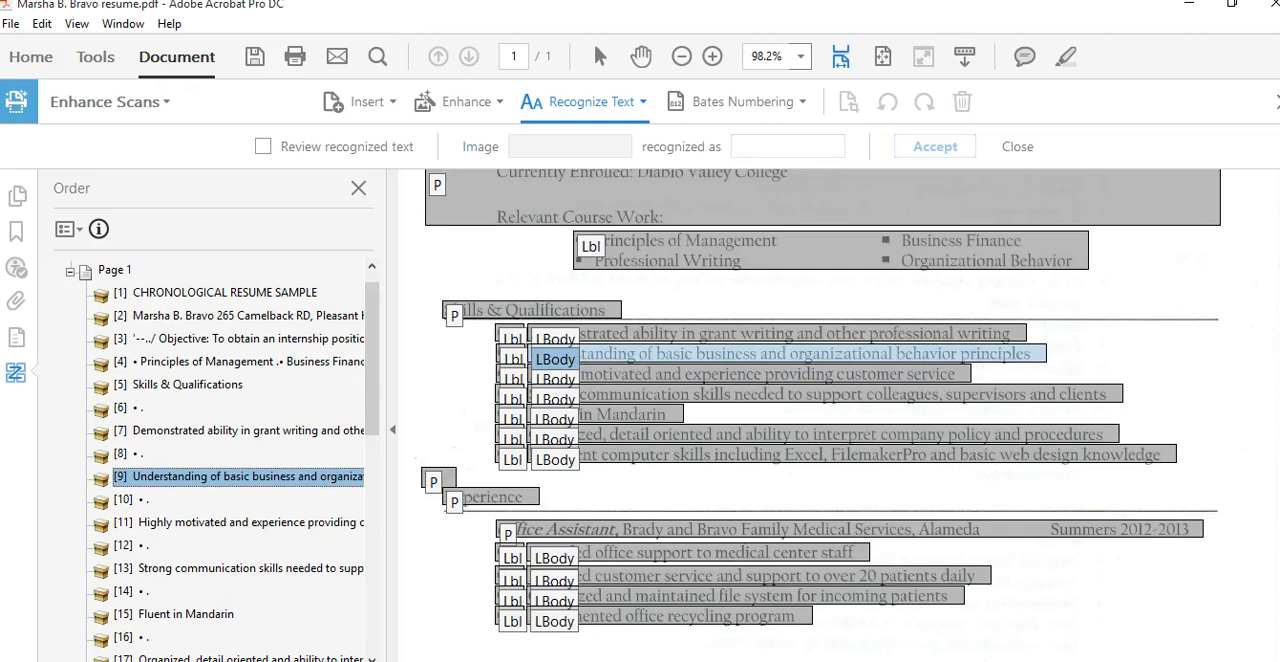
pyautogui.scroll(4, 820, 415)
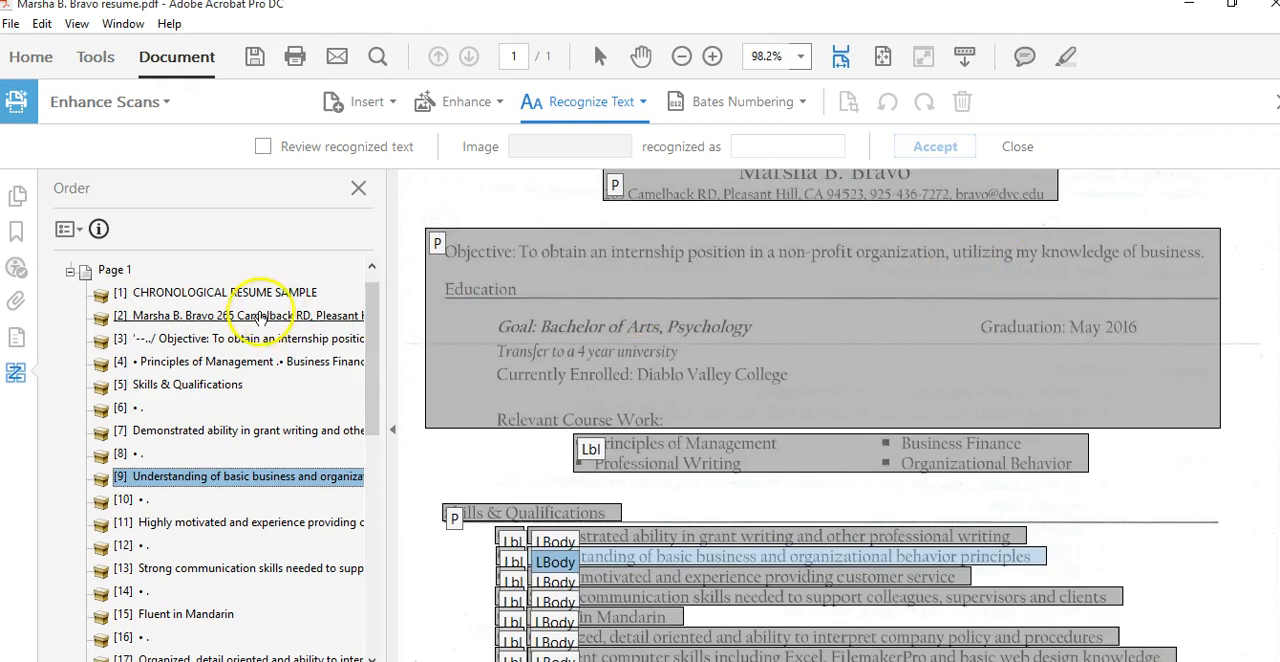
# Move the course-work list item (Principles of Management, Business Finance) ahead of the Objective item in the reading order
pyautogui.click(218, 341)
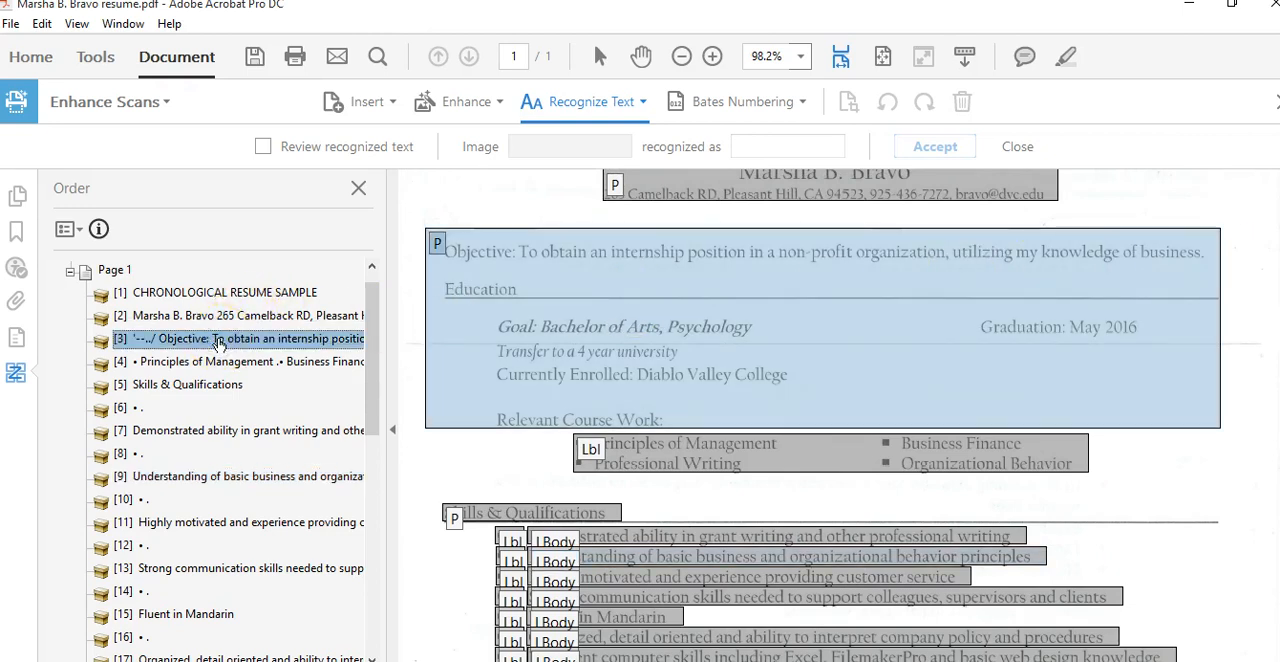
pyautogui.click(220, 364)
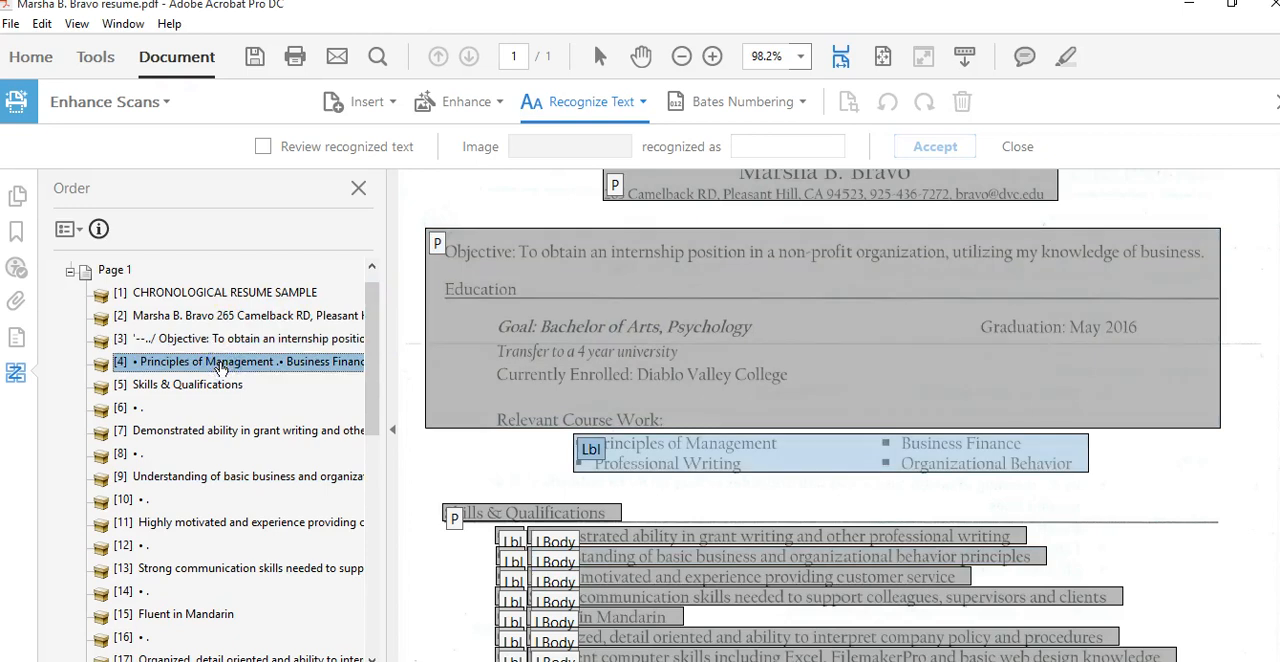
pyautogui.moveTo(195, 369); pyautogui.dragTo(179, 328)
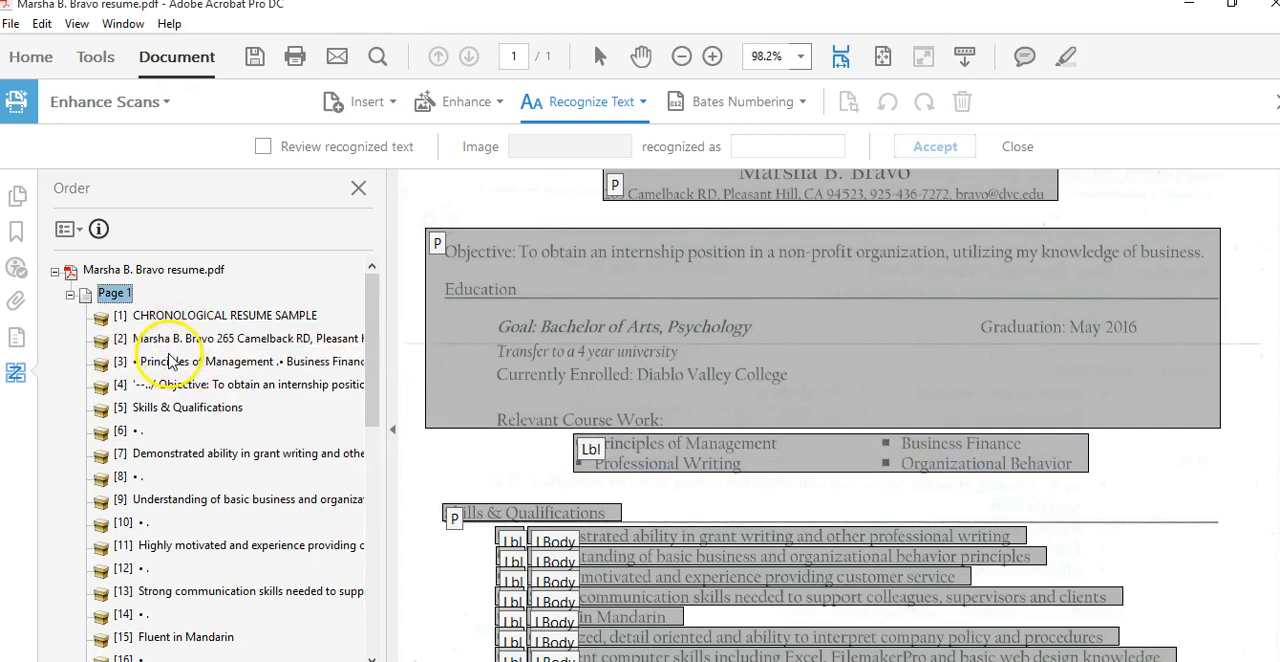
pyautogui.click(165, 362)
pyautogui.moveTo(166, 362); pyautogui.dragTo(170, 387)
pyautogui.click(170, 388)
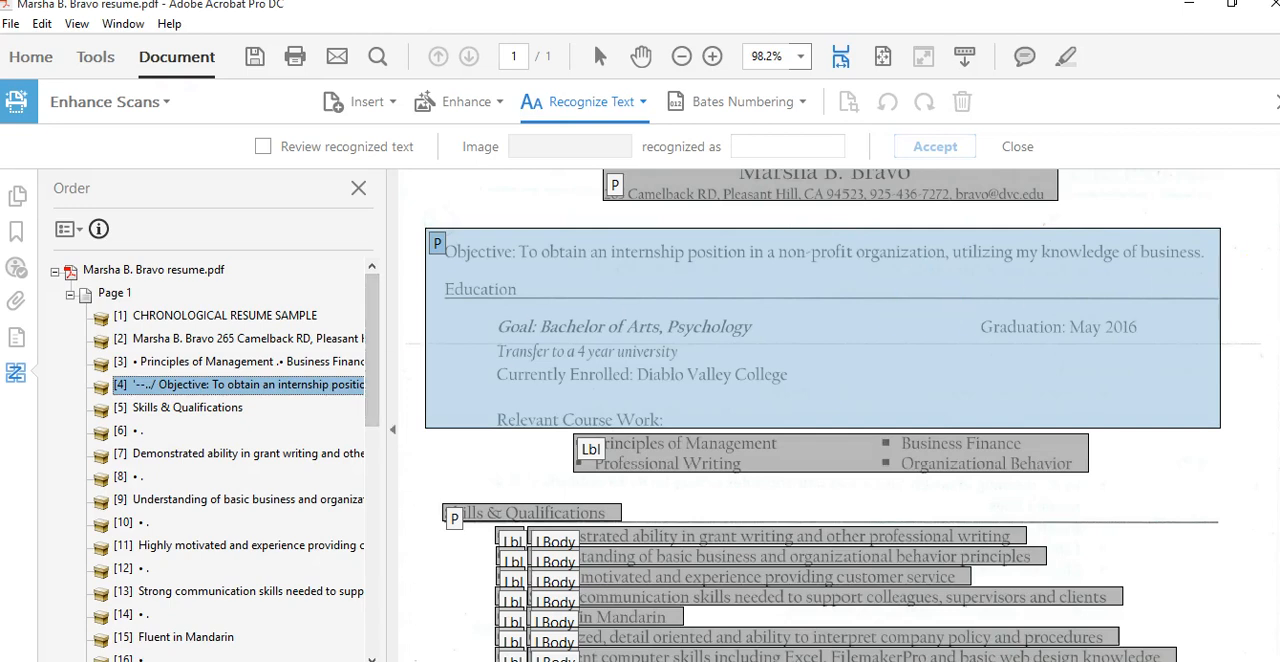
# Close the Enhance Scans toolbar and the Order pane to view the page without tag highlights
pyautogui.scroll(-2, 923, 294)
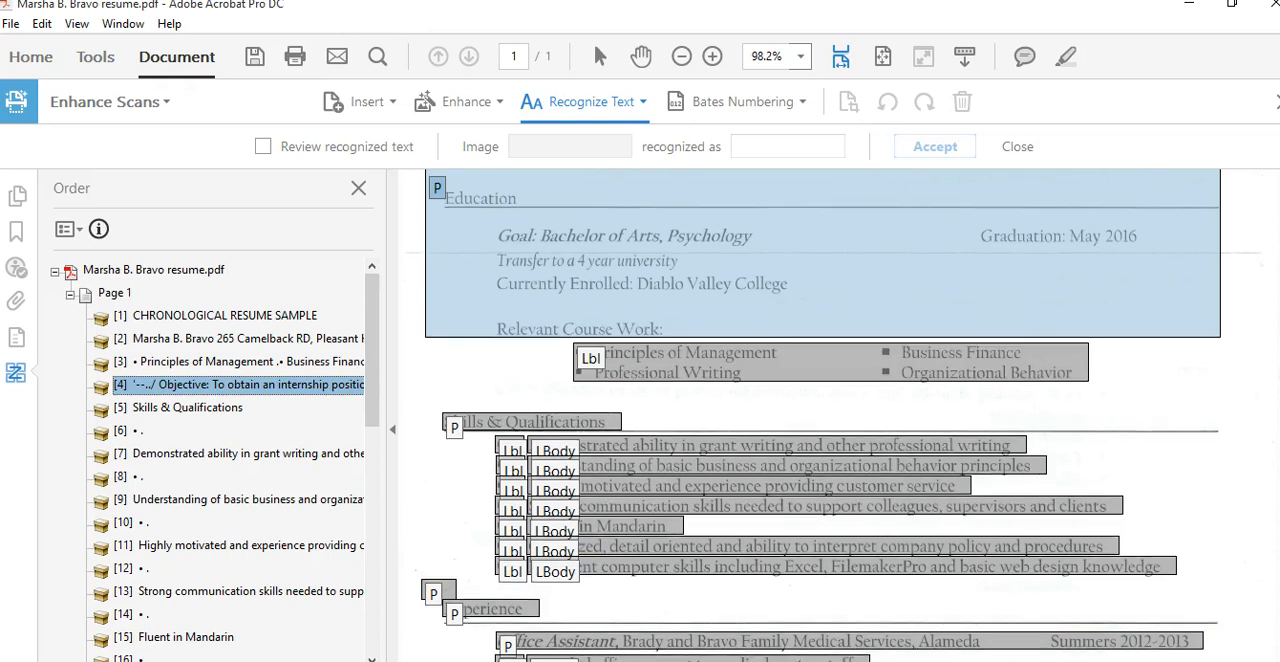
pyautogui.scroll(3, 830, 415)
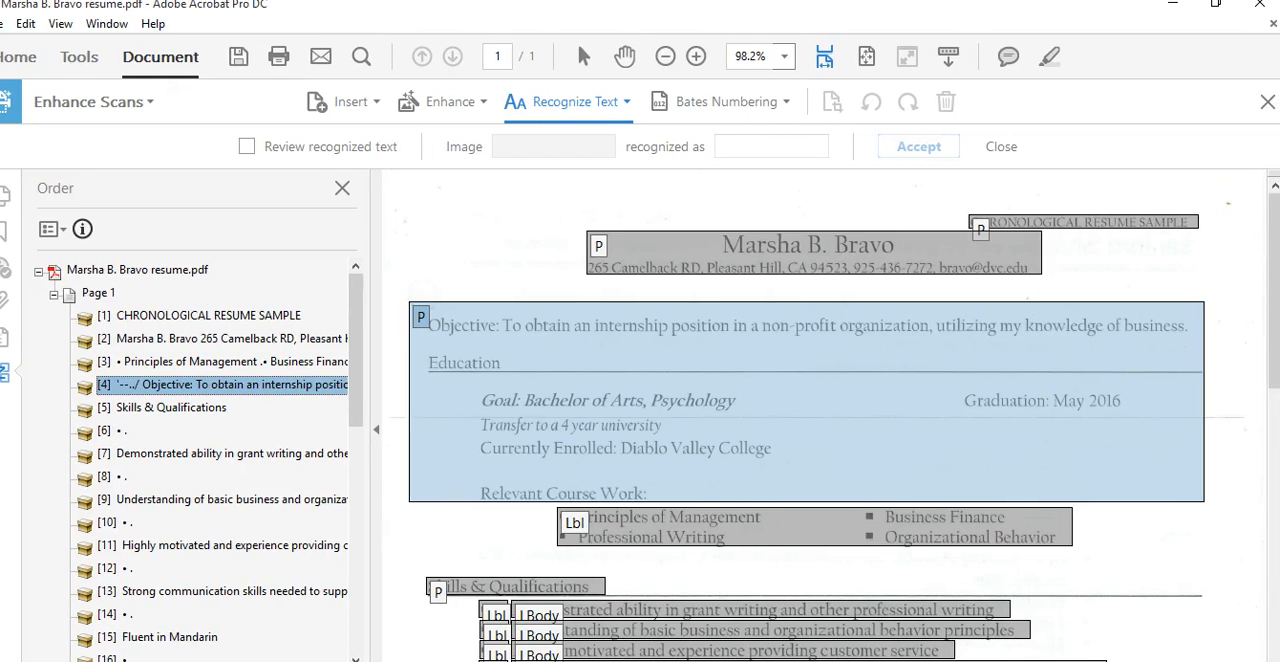
pyautogui.click(1267, 105)
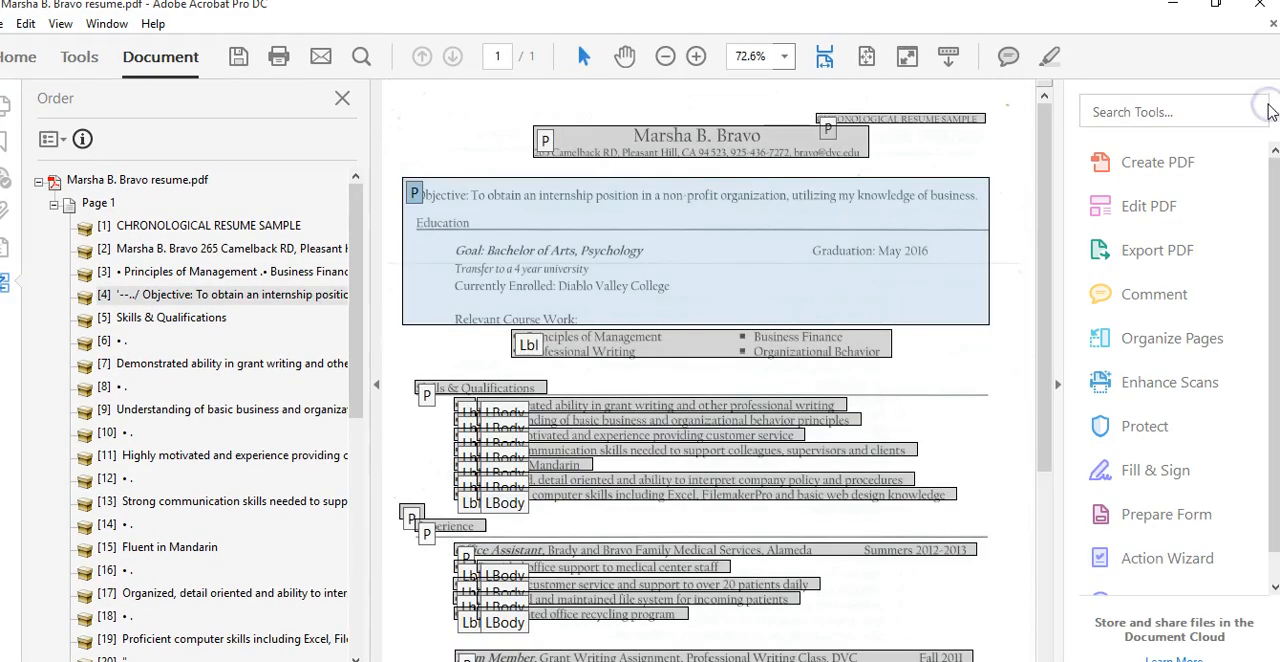
pyautogui.click(347, 100)
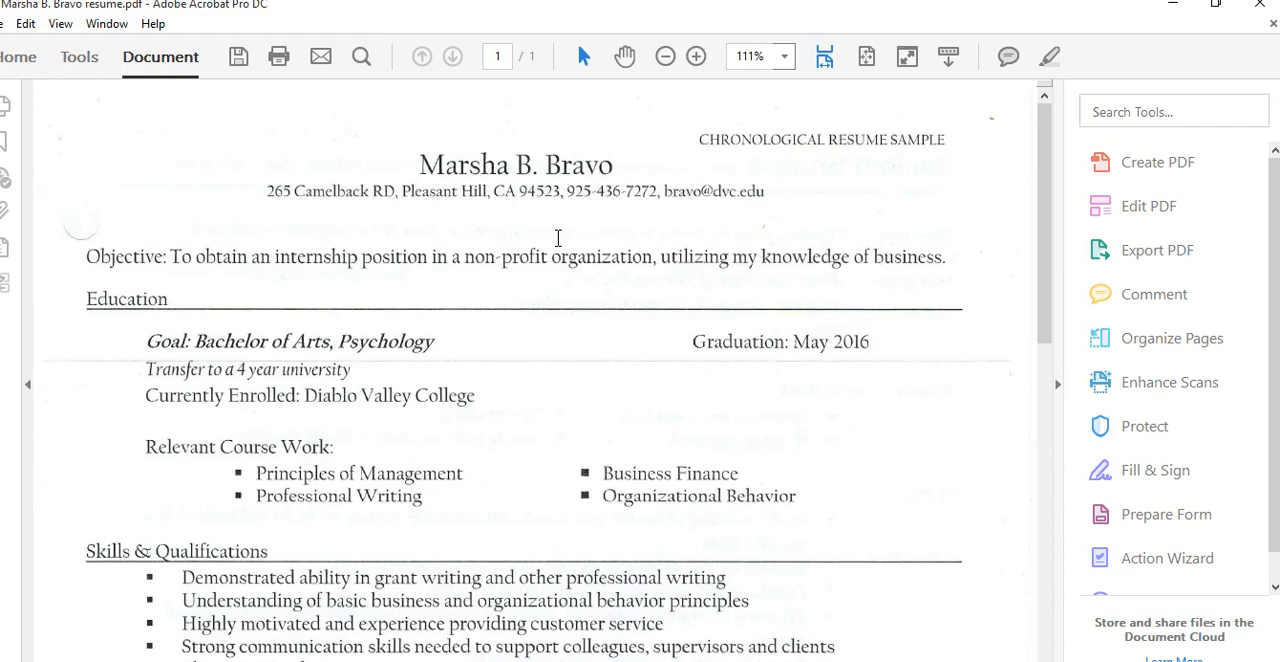
pyautogui.scroll(-1, 1040, 272)
pyautogui.scroll(1, 1046, 277)
# Reopen the Order pane and scroll through the page's tagged regions
pyautogui.click(5, 282)
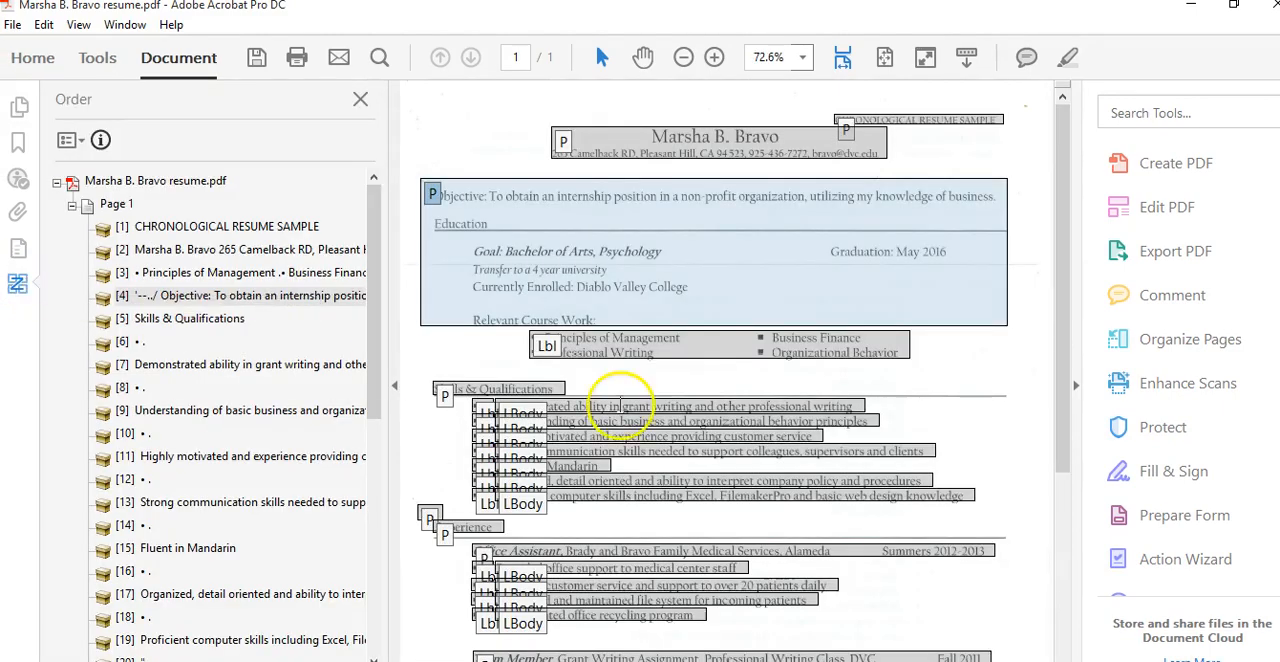
pyautogui.moveTo(1070, 437); pyautogui.dragTo(1062, 545)
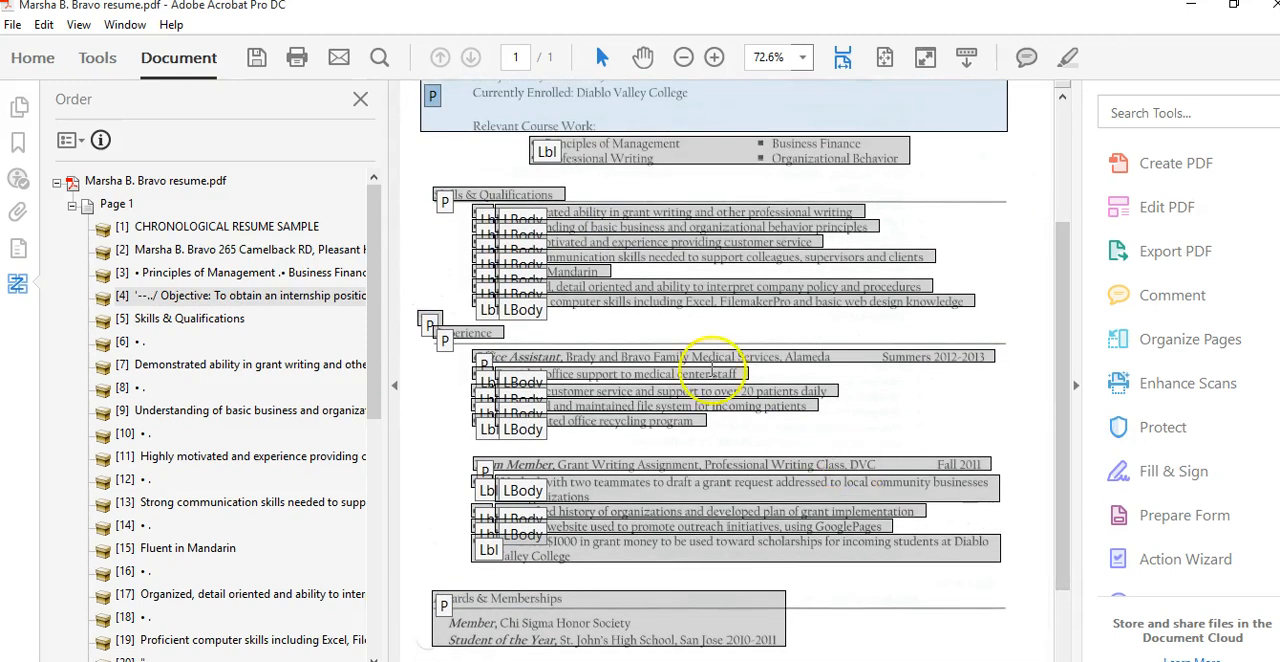
pyautogui.moveTo(1063, 334); pyautogui.dragTo(1062, 283)
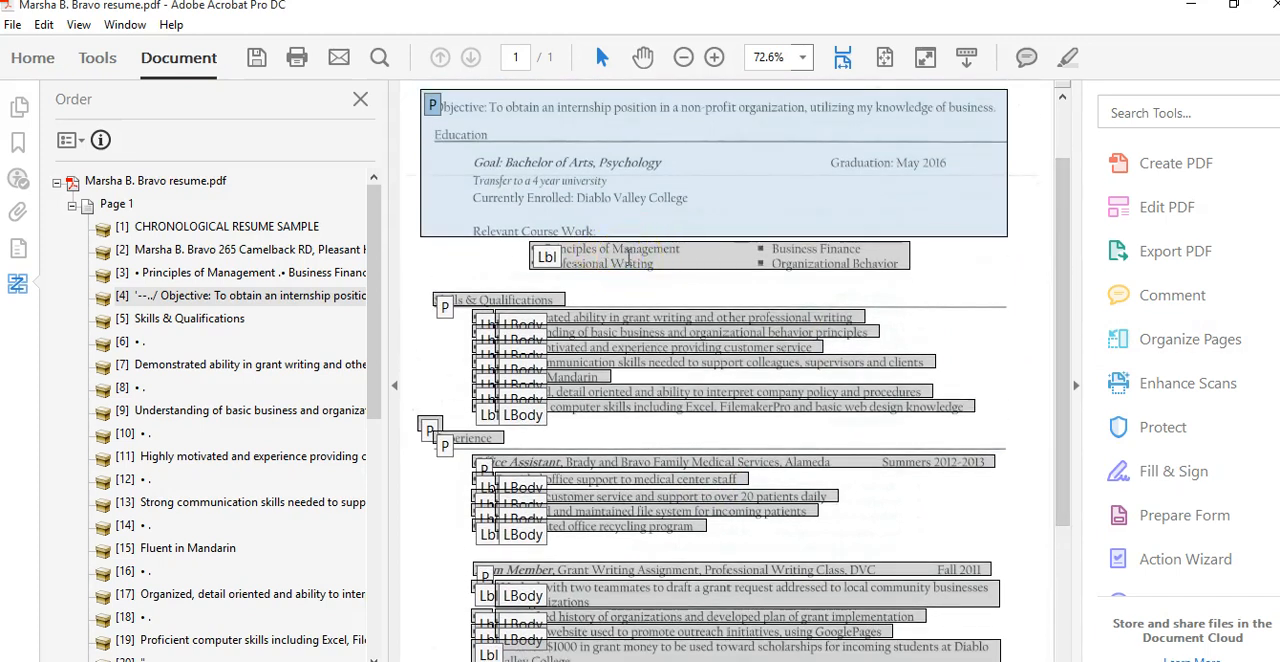
pyautogui.click(585, 256)
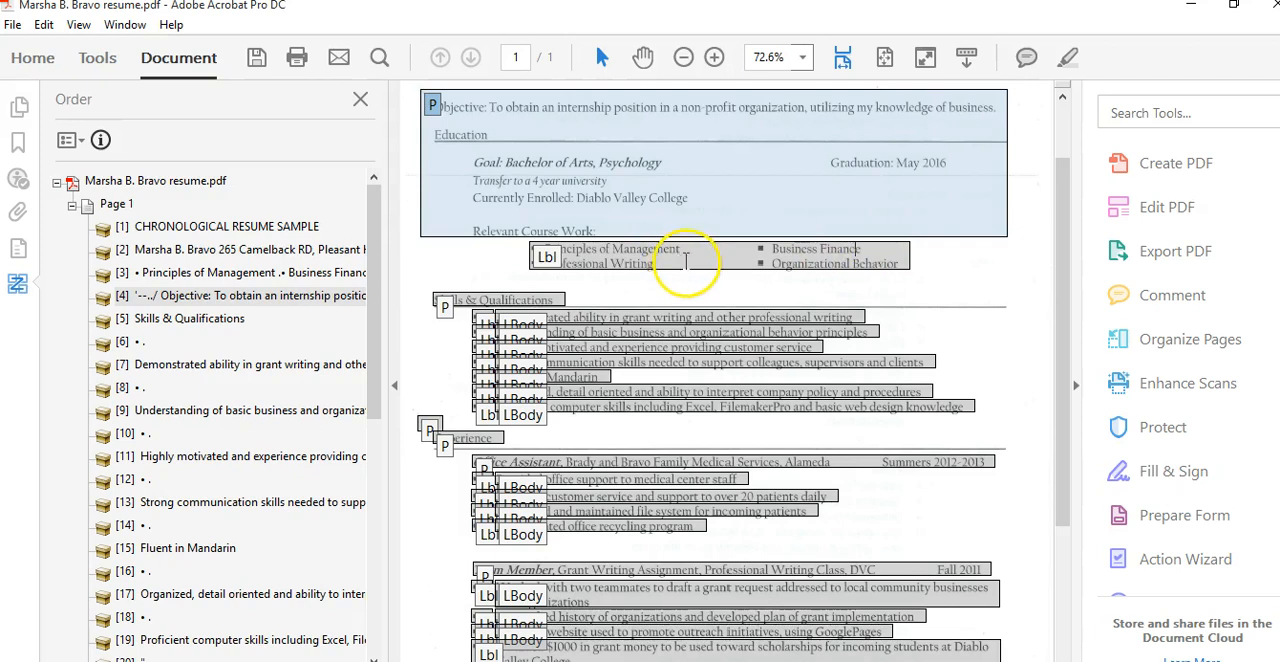
pyautogui.rightClick(616, 250)
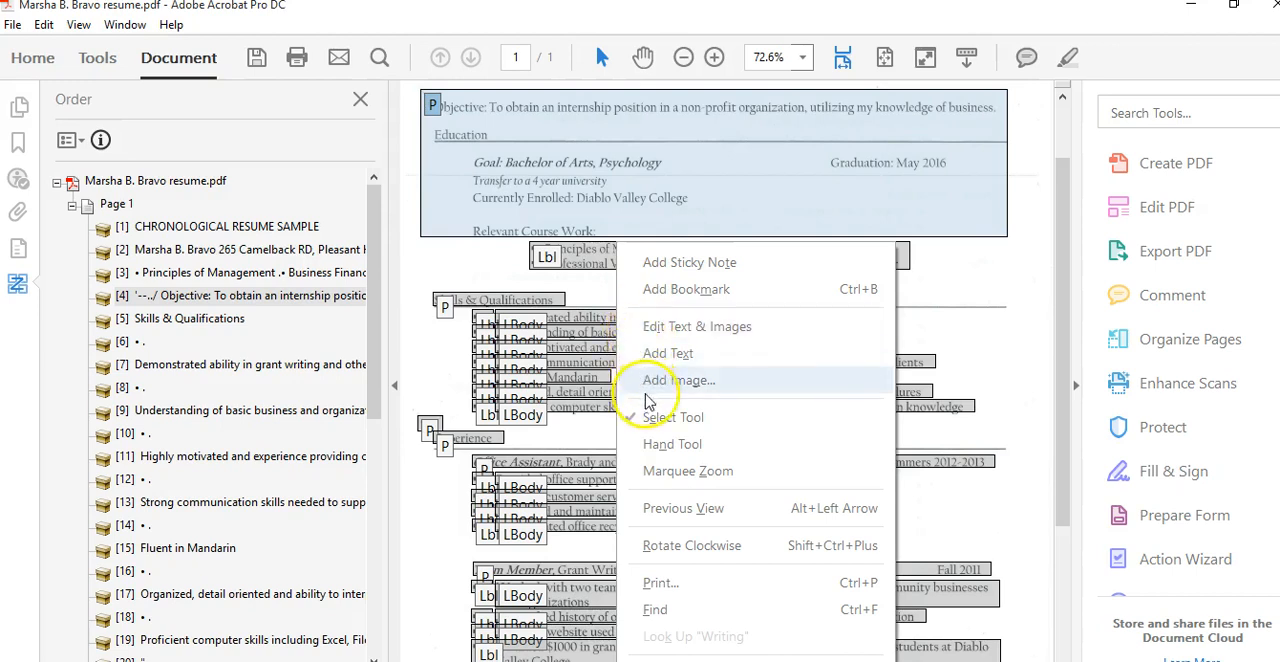
pyautogui.click(590, 345)
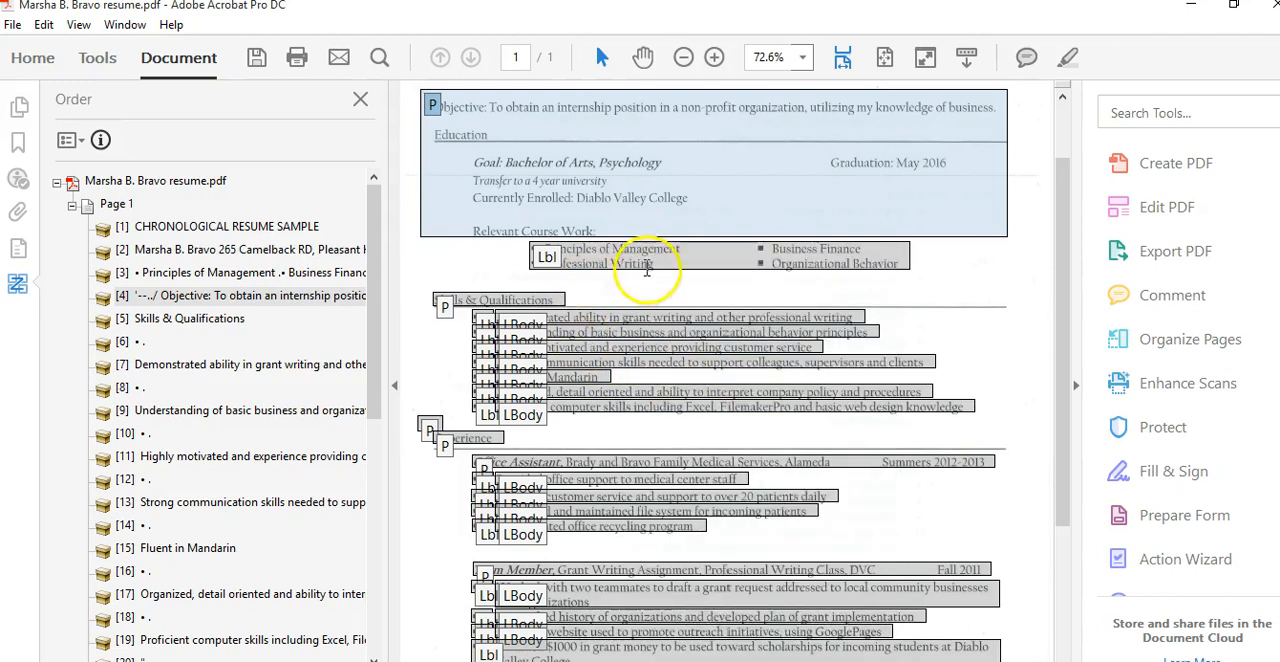
# Open the Content pane and expand the page's content tree
pyautogui.click(18, 251)
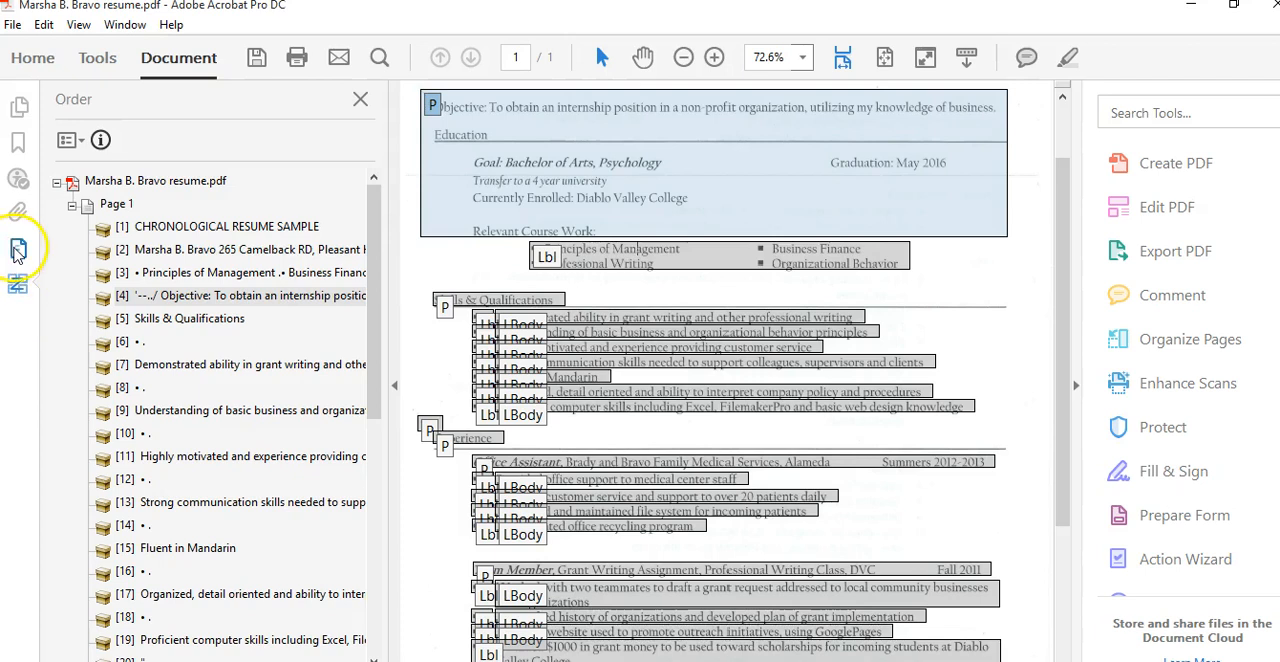
pyautogui.click(18, 251)
pyautogui.click(57, 184)
pyautogui.click(74, 207)
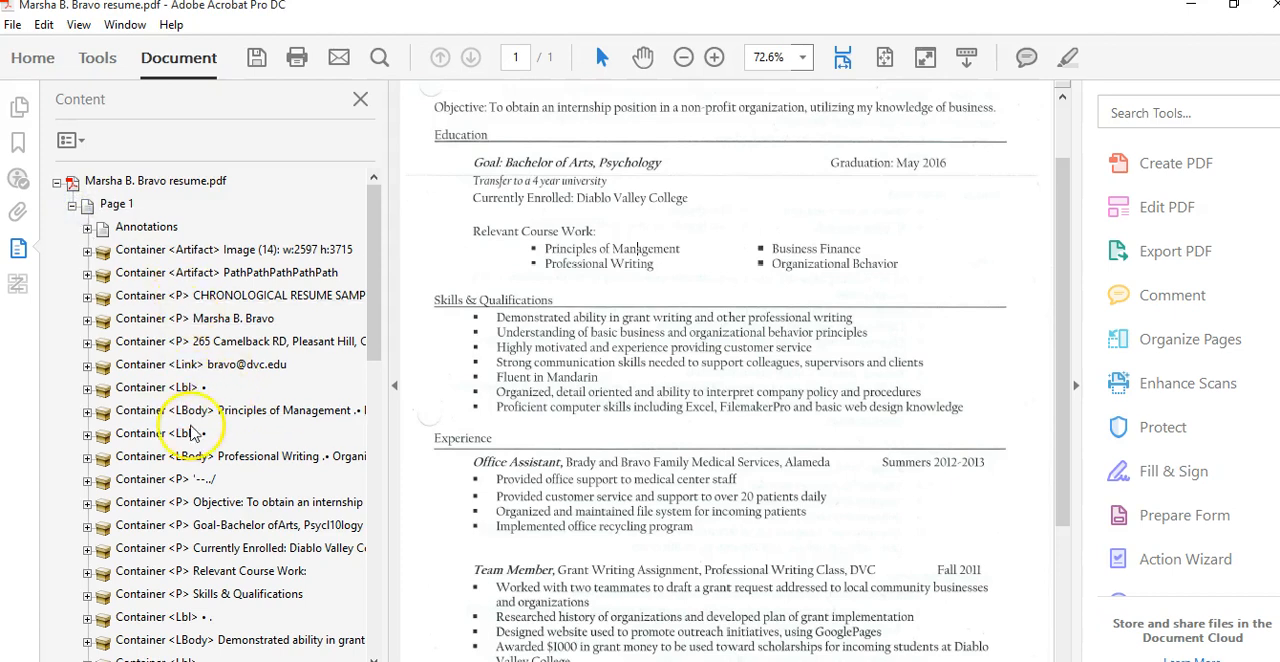
# Select the Relevant Course Work container and expand it to examine its text and word elements
pyautogui.click(222, 575)
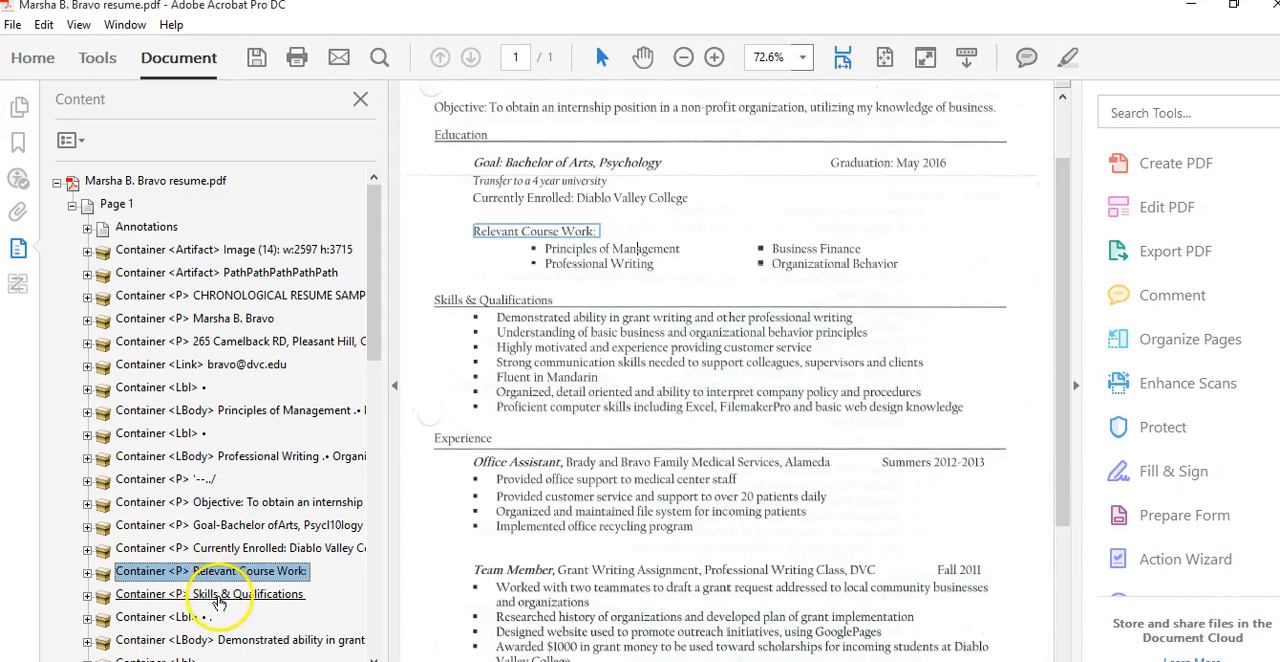
pyautogui.click(218, 597)
pyautogui.click(218, 572)
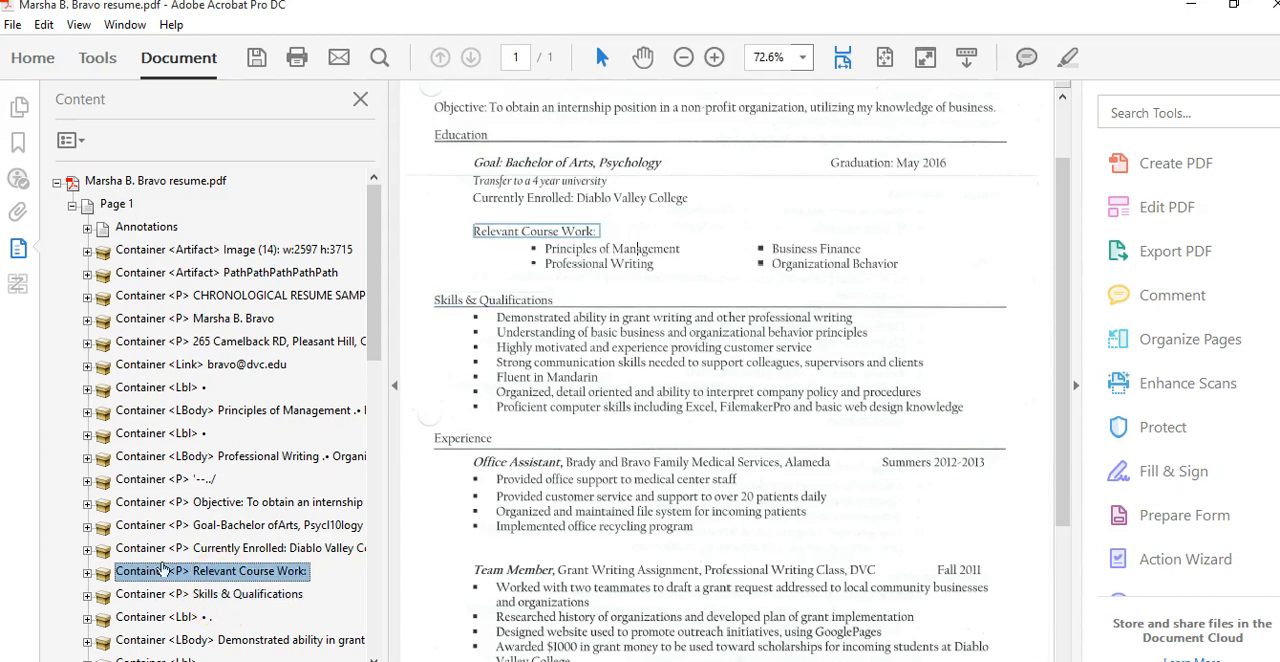
pyautogui.click(88, 574)
pyautogui.moveTo(378, 360); pyautogui.dragTo(378, 392)
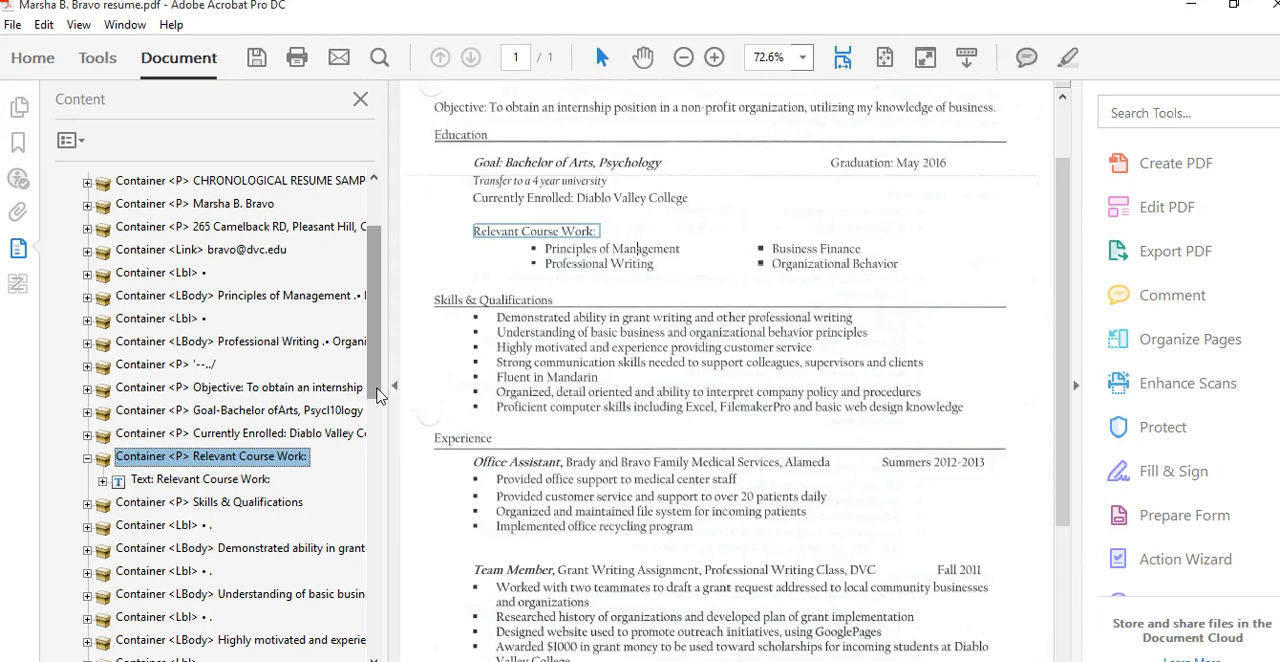
pyautogui.click(102, 482)
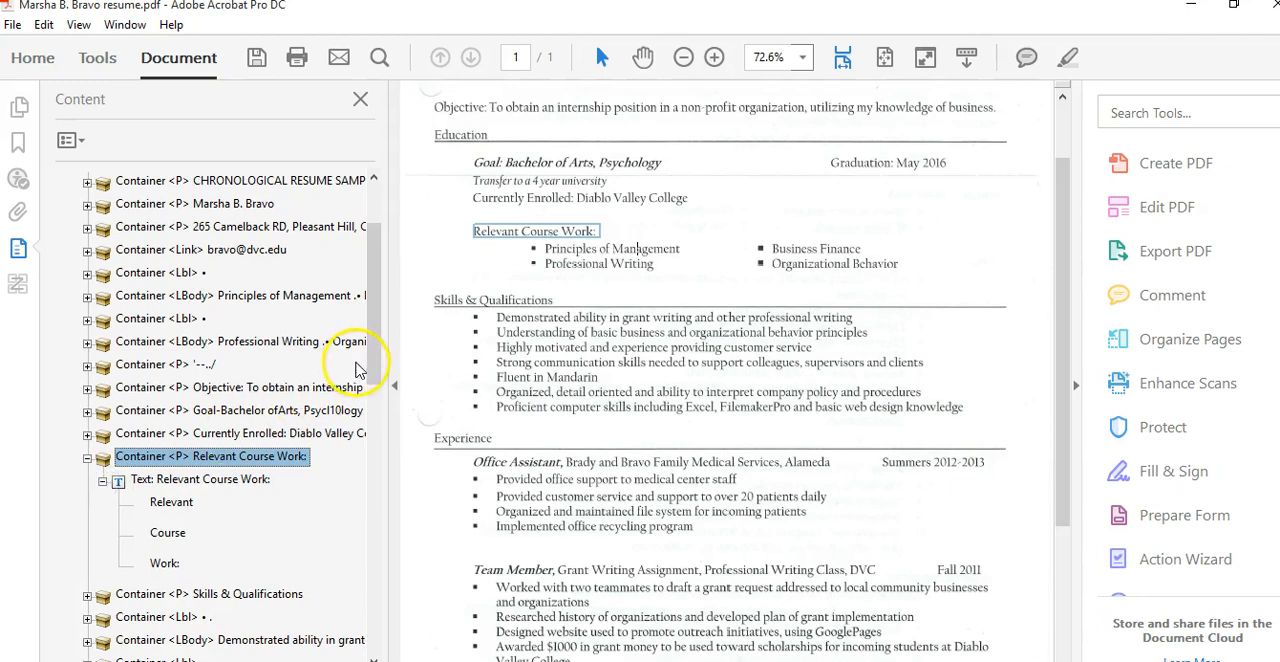
pyautogui.click(372, 370)
pyautogui.moveTo(372, 370); pyautogui.dragTo(373, 388)
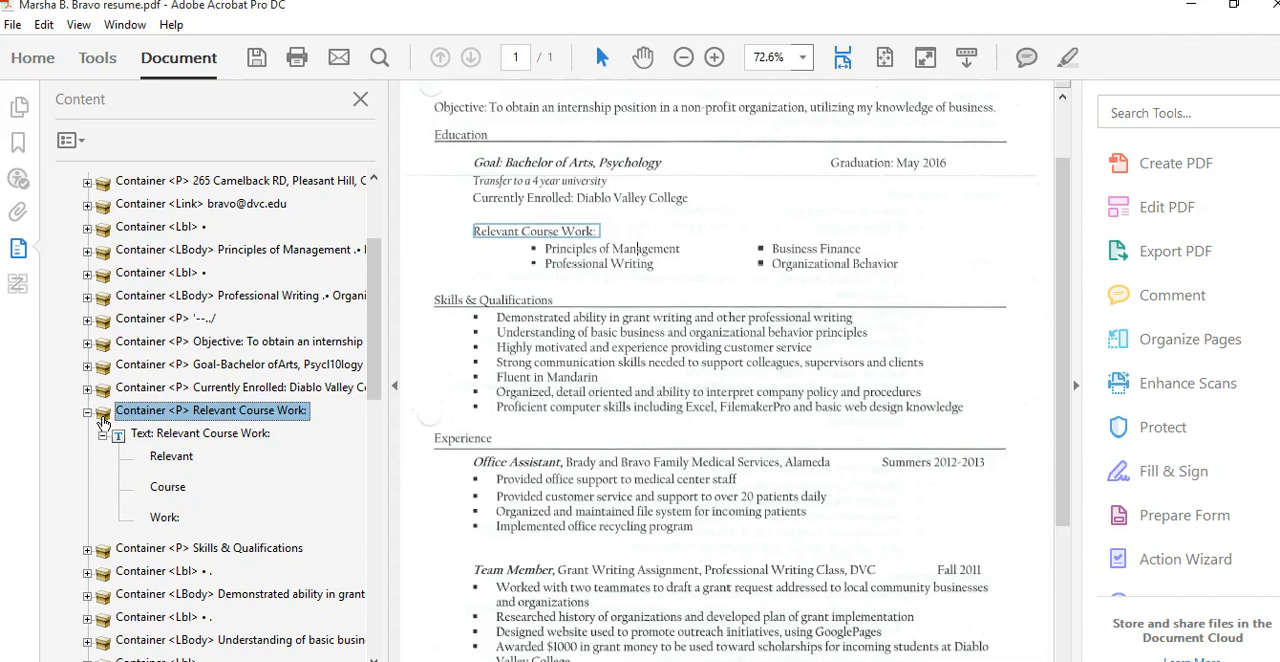
pyautogui.click(160, 434)
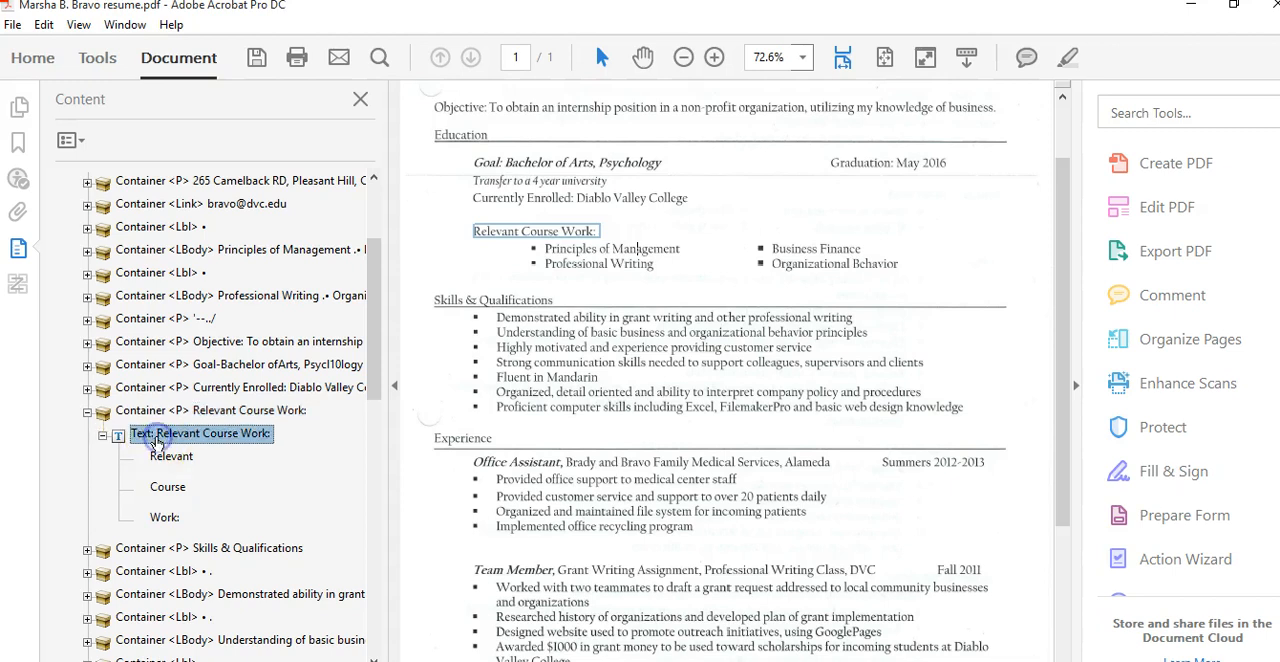
pyautogui.click(162, 460)
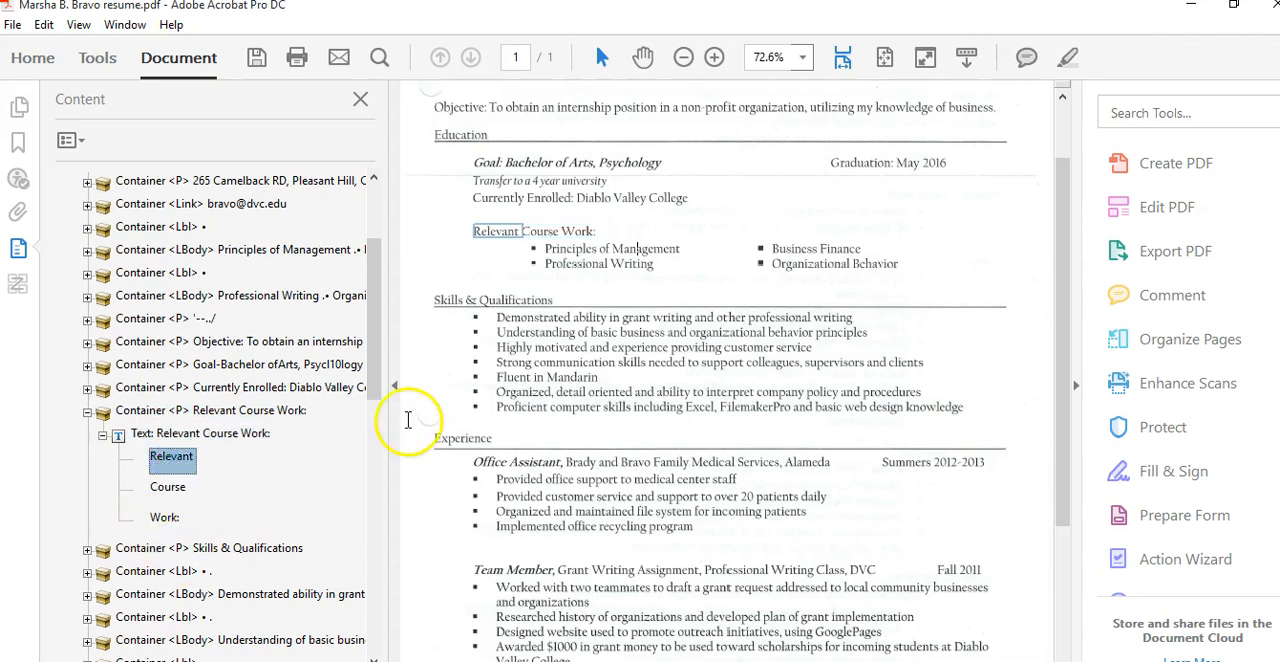
pyautogui.moveTo(376, 383); pyautogui.dragTo(377, 428)
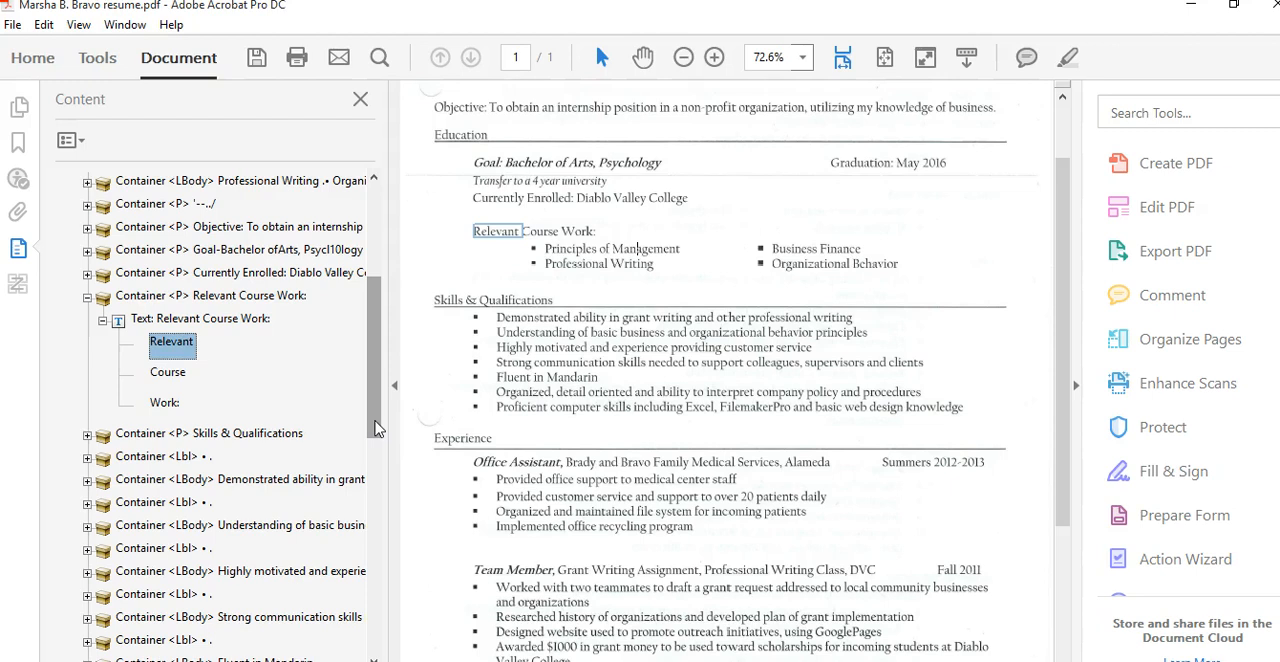
# Switch back to the Order pane, then close it and return to the top of the page
pyautogui.click(17, 286)
pyautogui.click(480, 262)
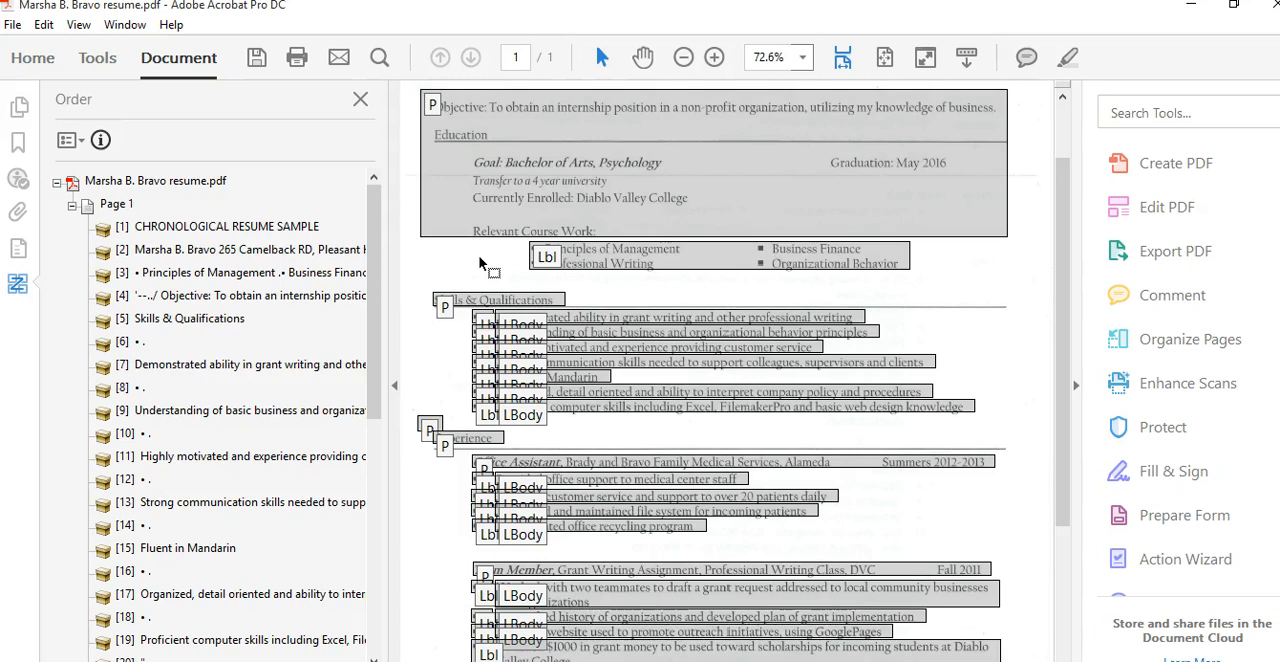
pyautogui.click(360, 104)
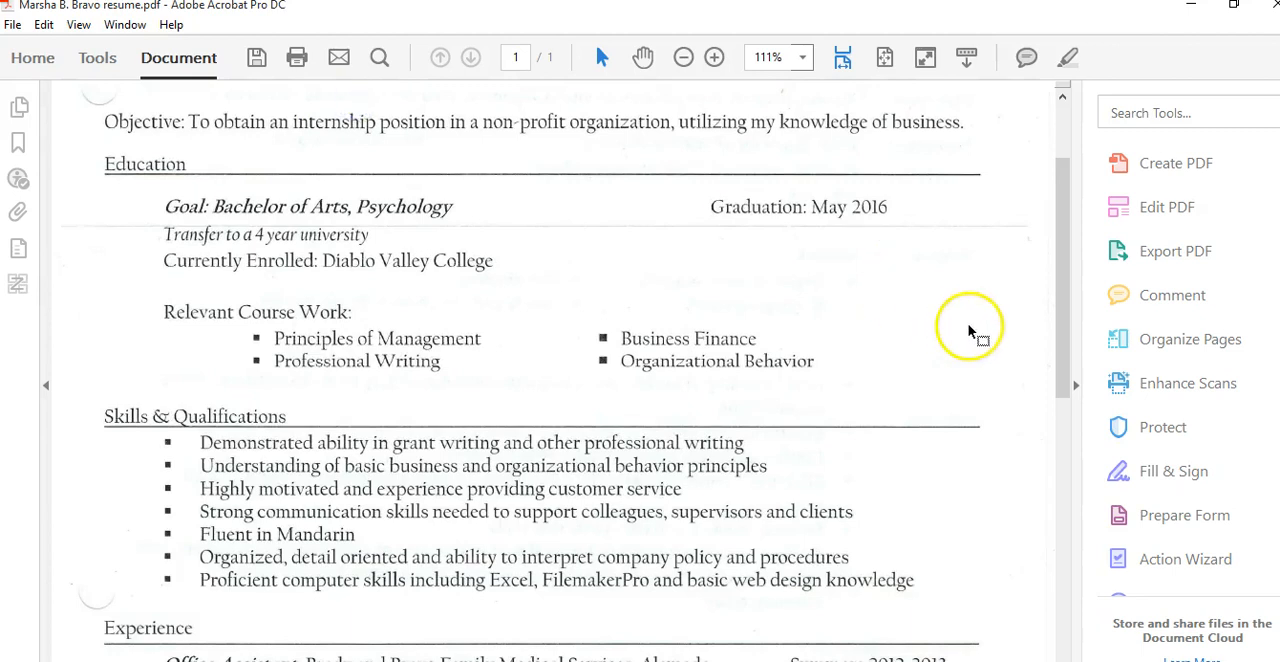
pyautogui.moveTo(1063, 338); pyautogui.dragTo(1070, 231)
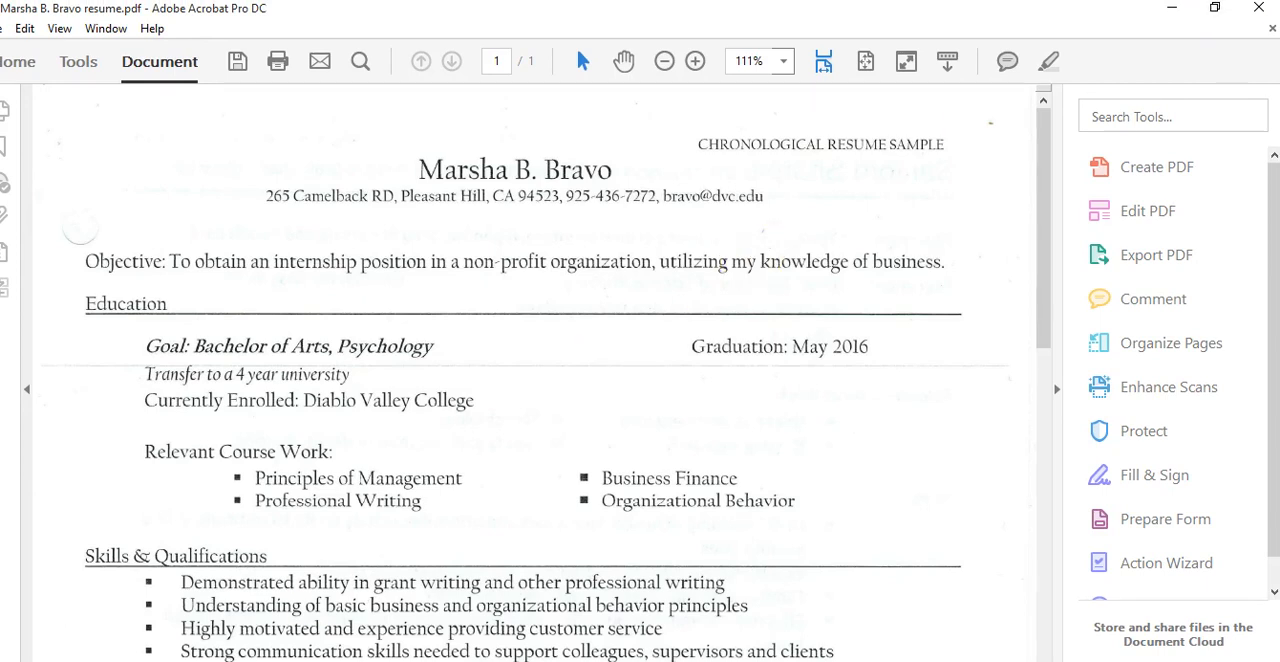
pyautogui.press('super')
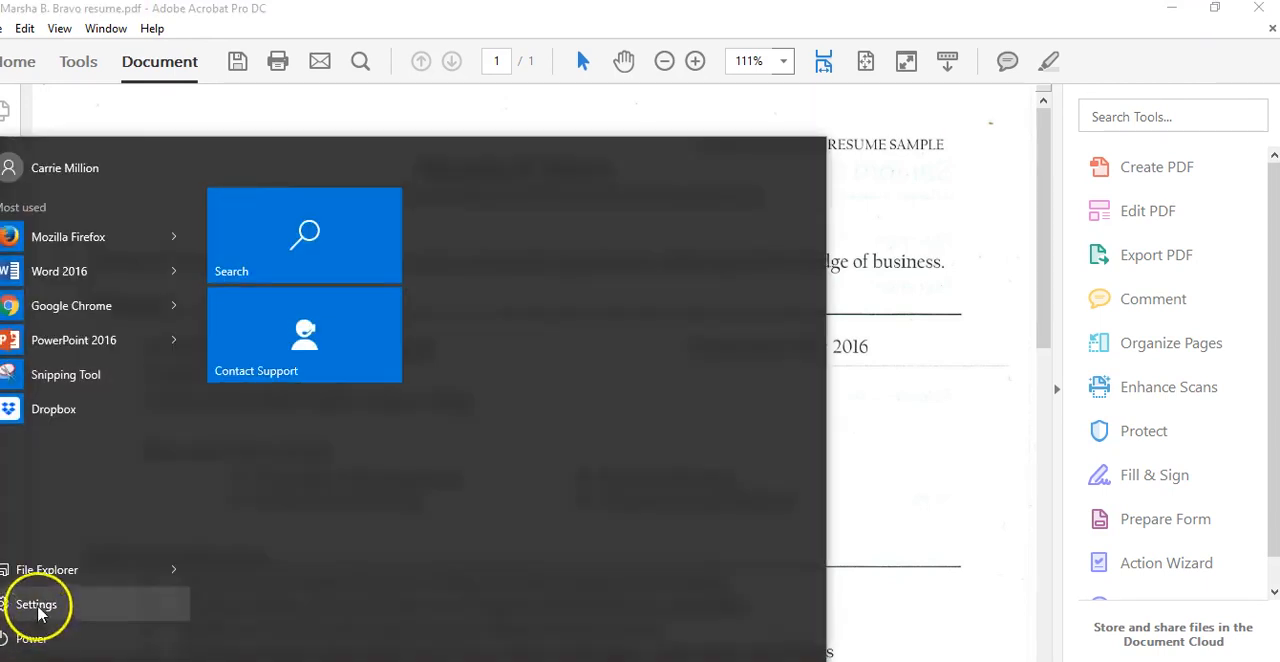
pyautogui.click(35, 569)
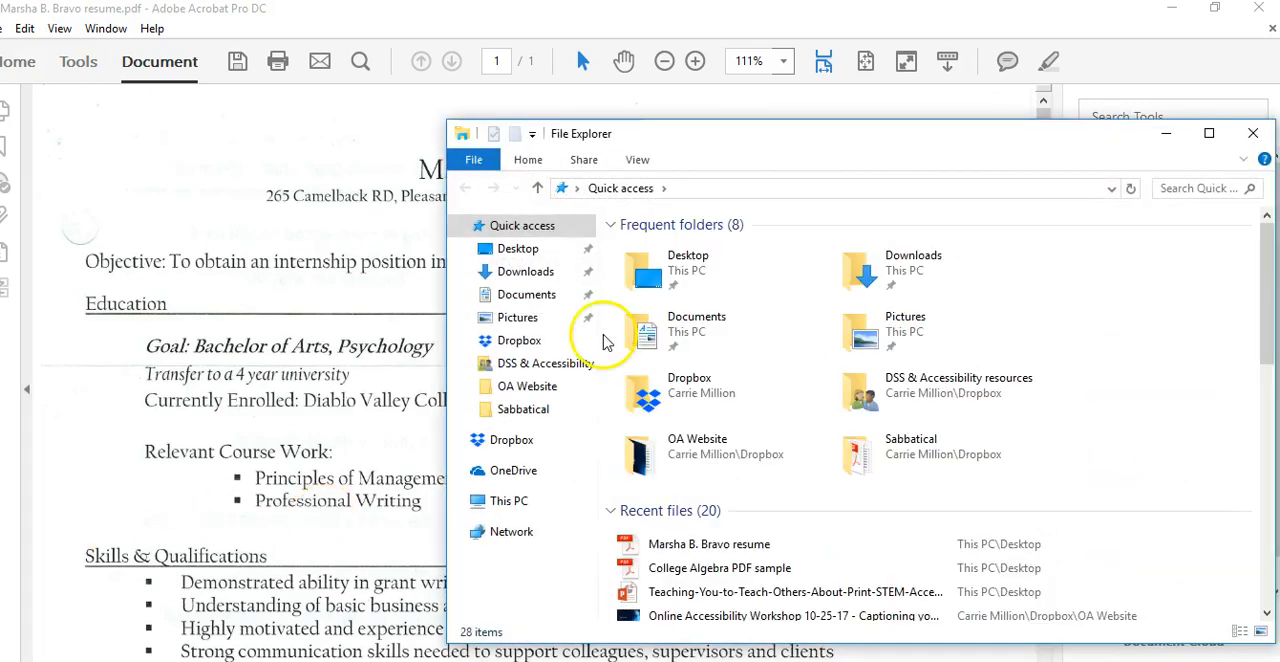
pyautogui.click(1252, 133)
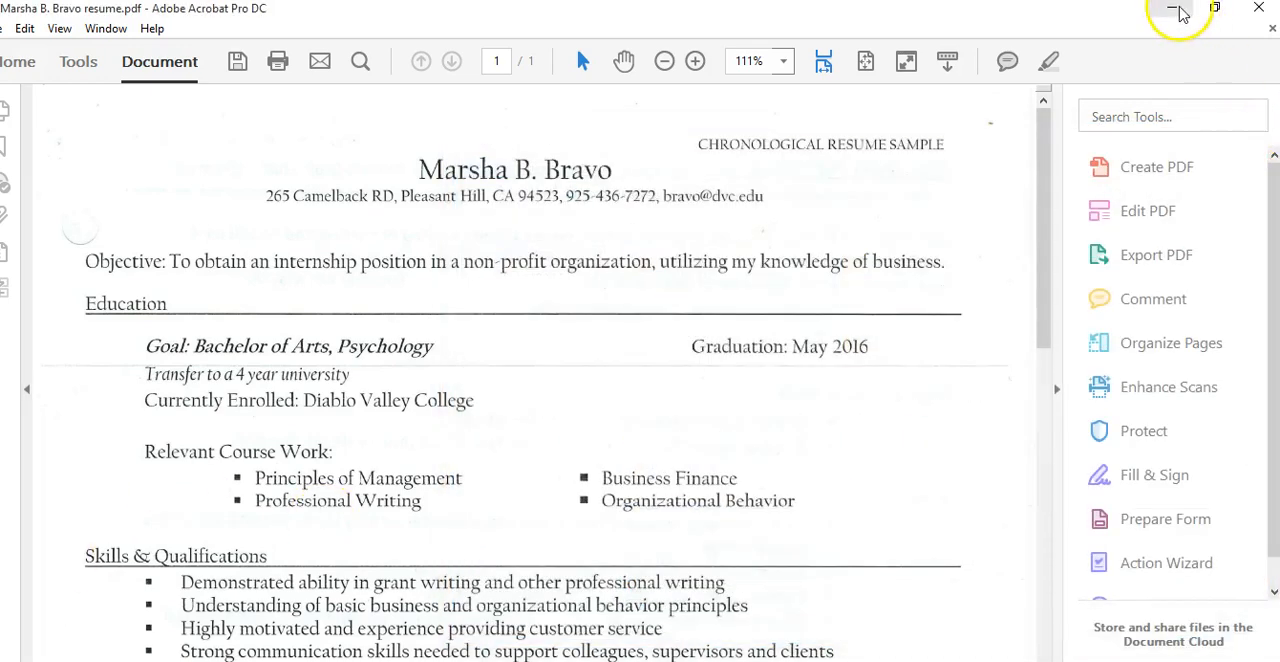
# Minimize Acrobat and launch the NVDA screen reader from the desktop, closing its welcome dialog
pyautogui.click(1172, 8)
pyautogui.doubleClick(28, 615)
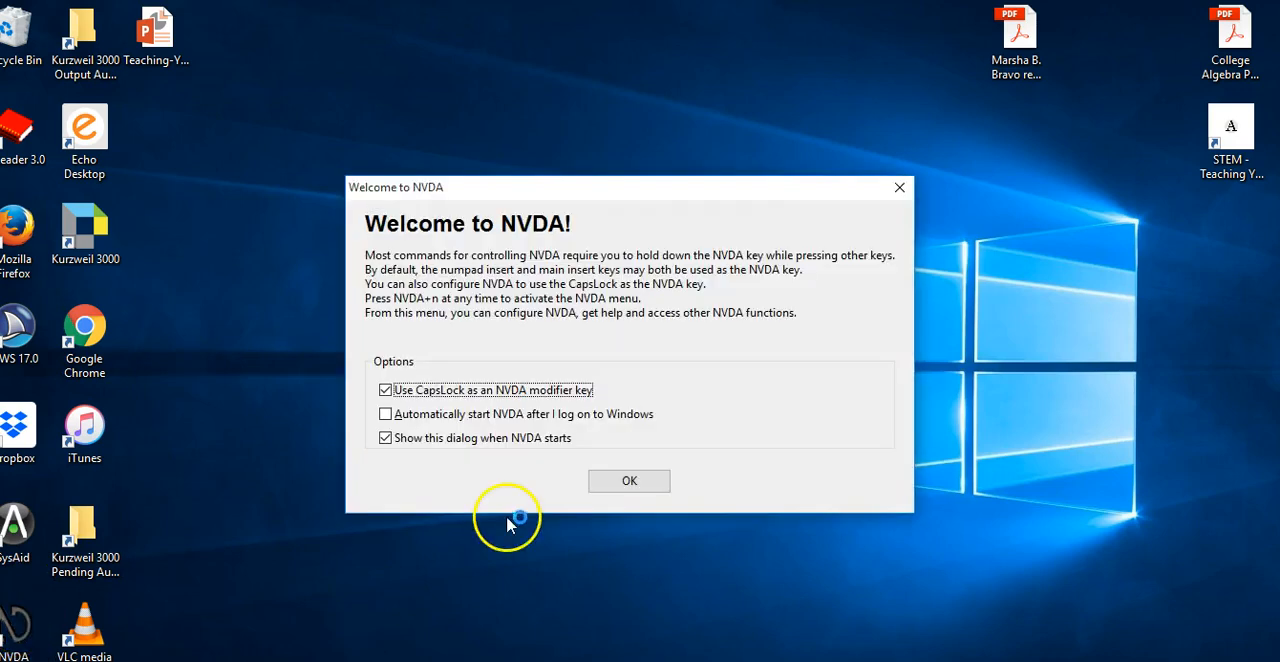
pyautogui.click(605, 483)
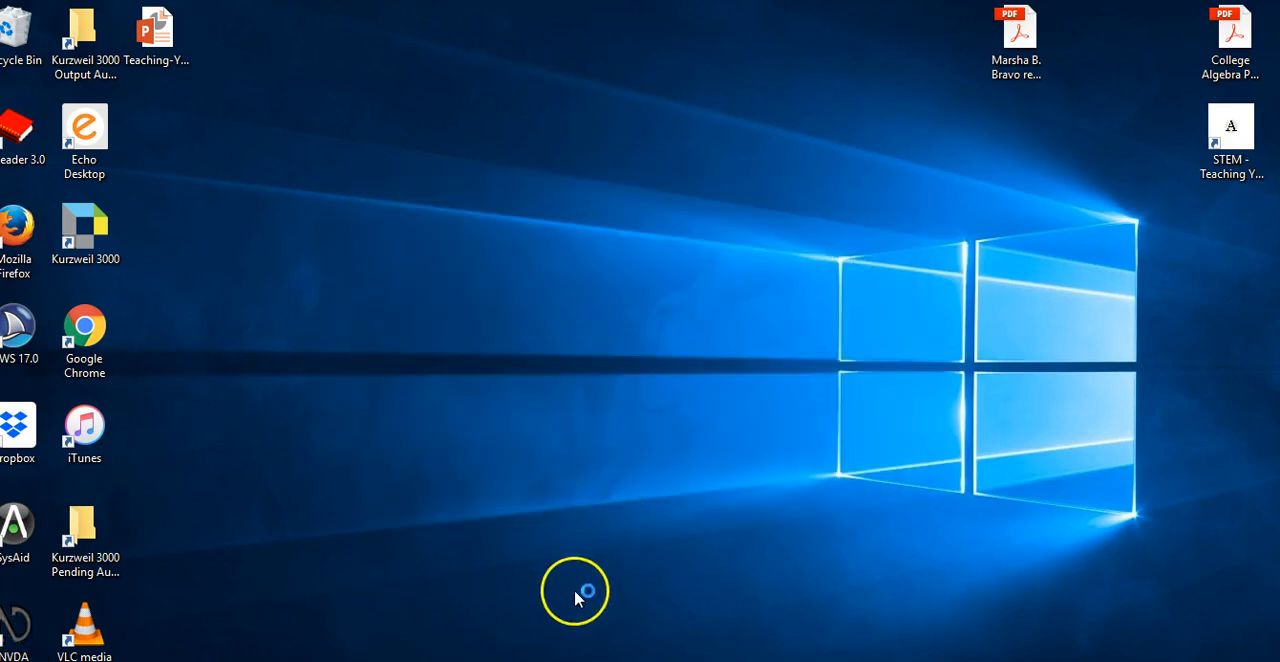
# Return to the Acrobat window and close Acrobat
pyautogui.click(580, 660)
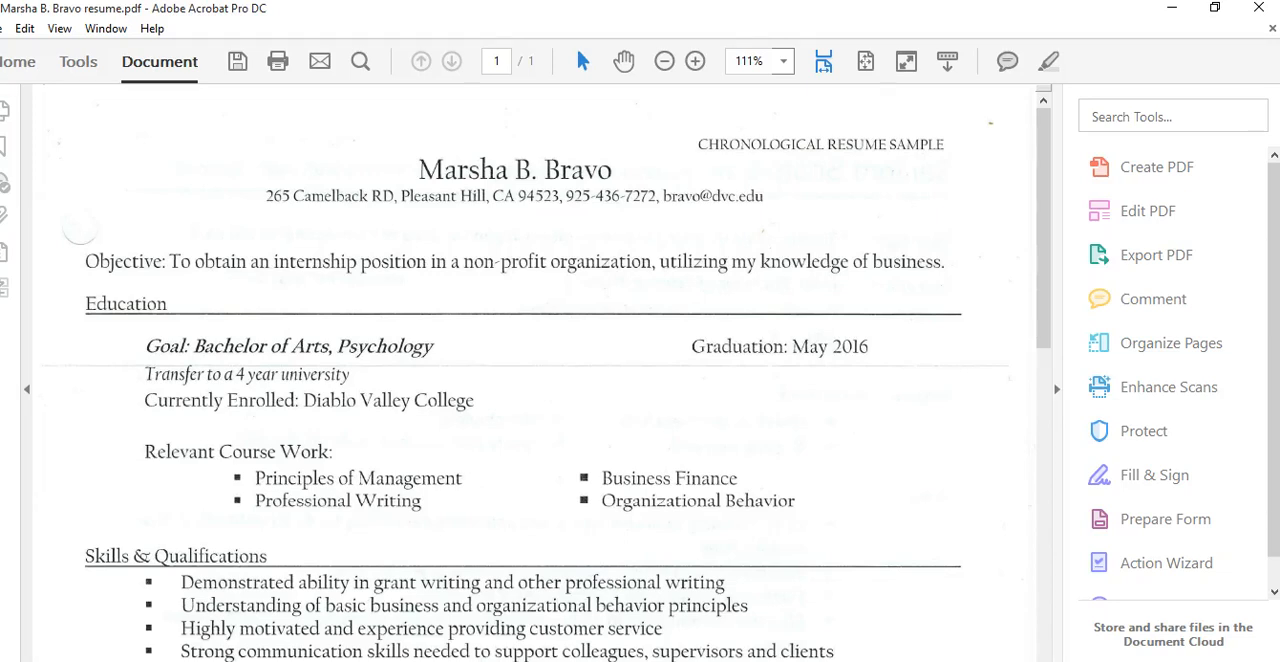
pyautogui.click(419, 170)
pyautogui.click(1259, 8)
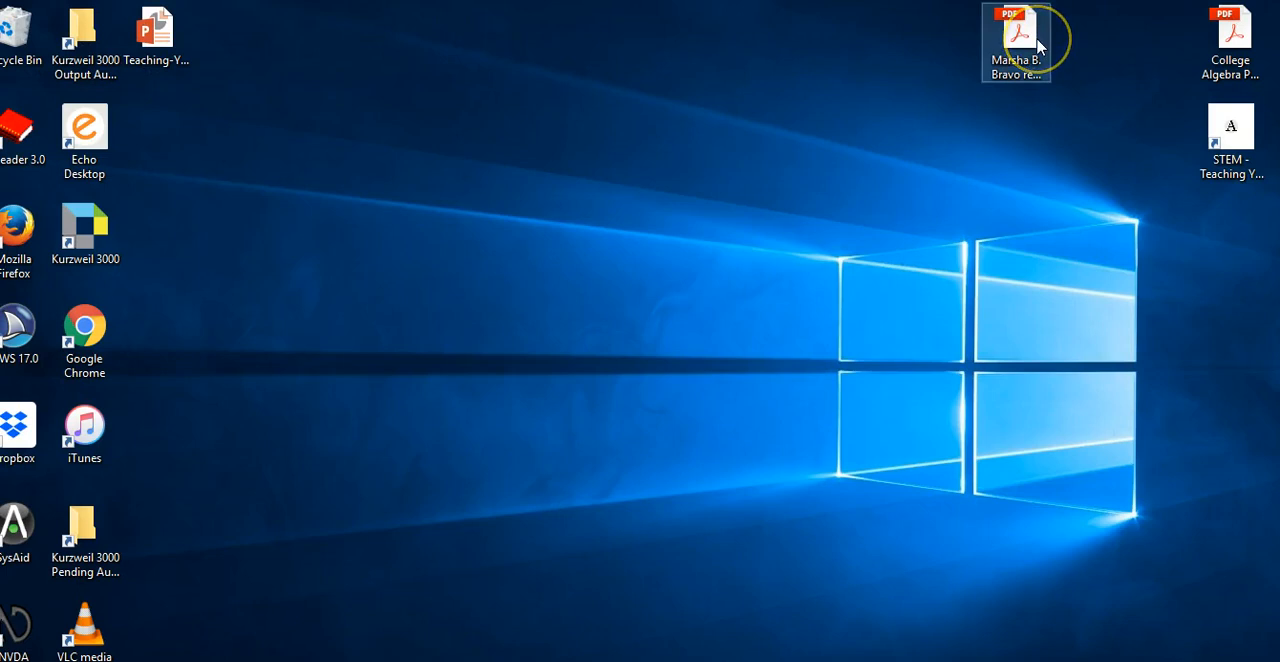
# Quit the NVDA screen reader
pyautogui.press('Insert+q')
pyautogui.press('Return')
# Reopen the resume PDF from the desktop and start the Make Accessible action in the Action Wizard
pyautogui.doubleClick(1036, 46)
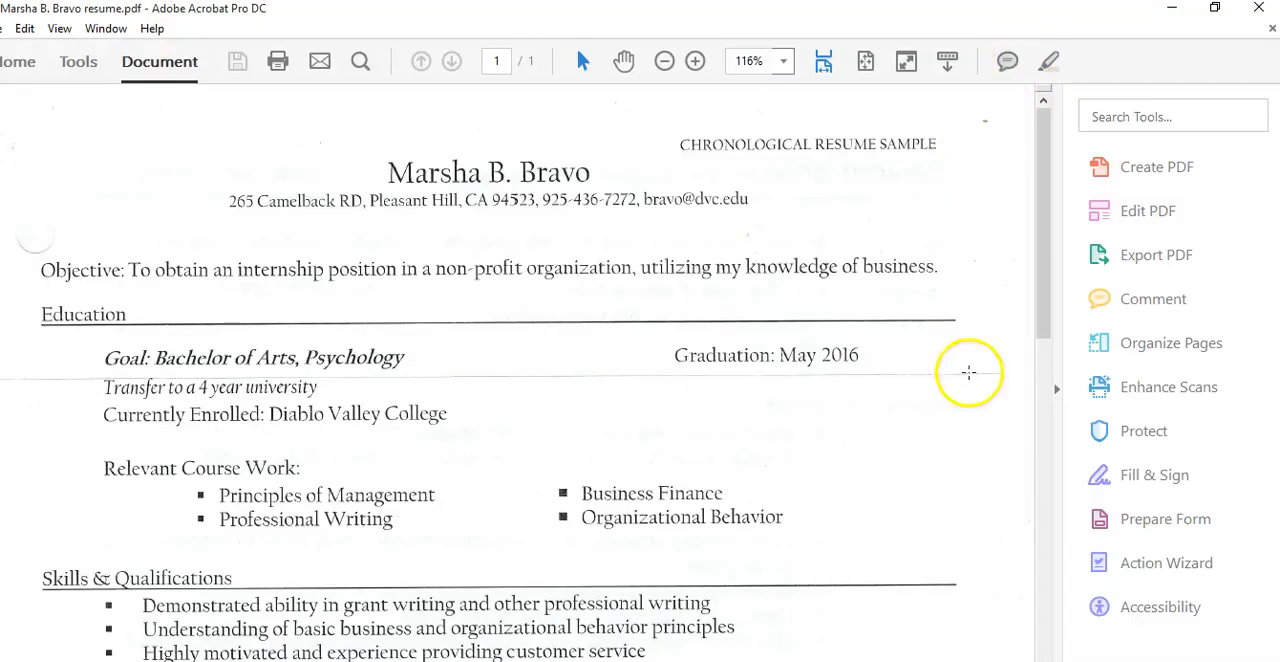
pyautogui.click(1140, 566)
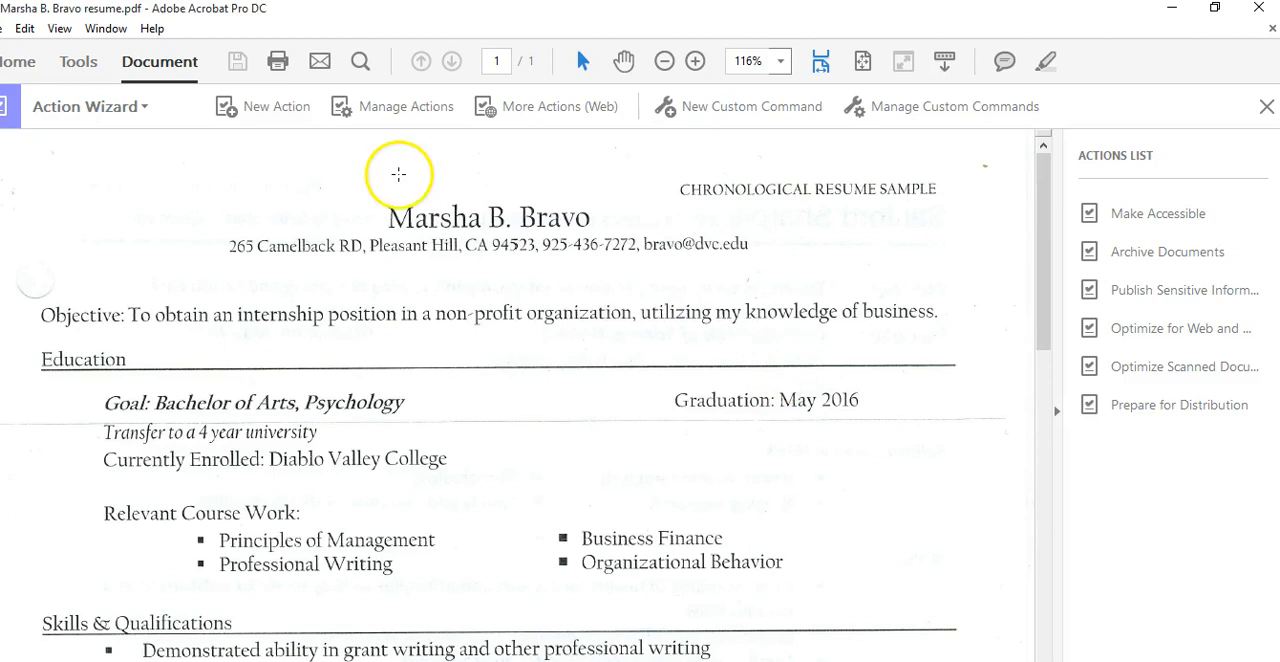
pyautogui.click(1130, 216)
pyautogui.click(1173, 278)
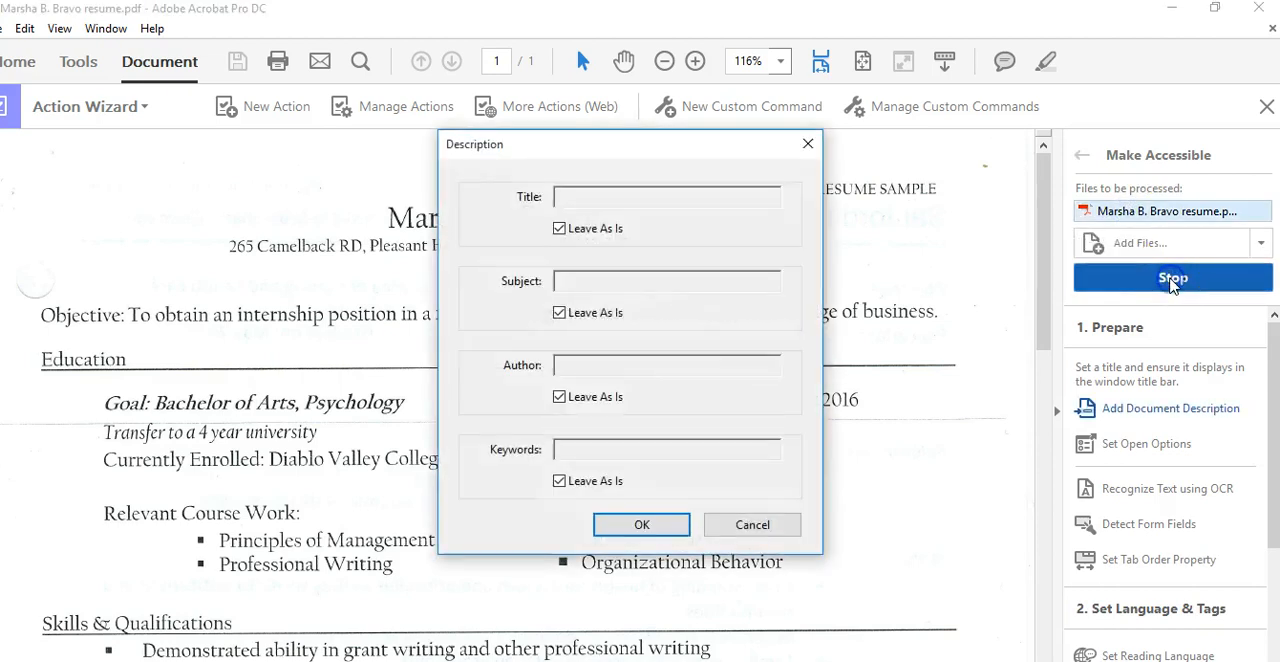
# Set the document title to the resume owner's name followed by 'resume' in the description dialog
pyautogui.click(559, 228)
pyautogui.click(575, 196)
pyautogui.write('Marsha B. Bravo resume')
pyautogui.click(608, 526)
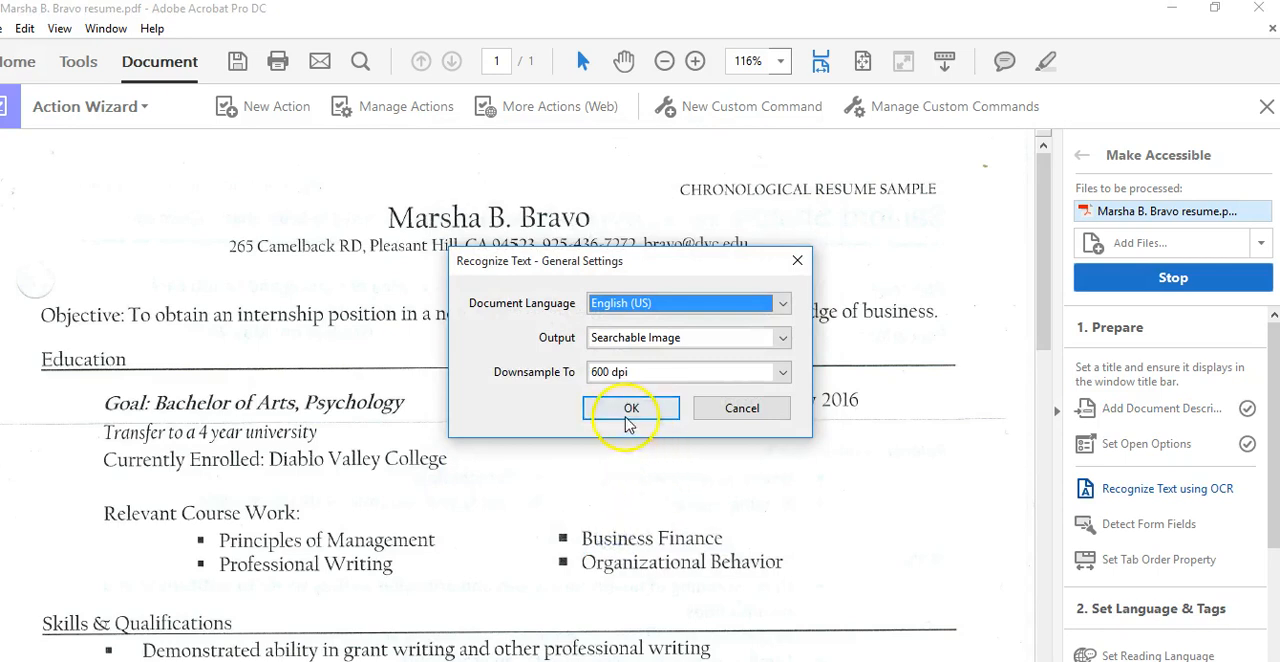
# Accept the Recognize Text settings of English (US), Searchable Image and 600 dpi
pyautogui.click(629, 418)
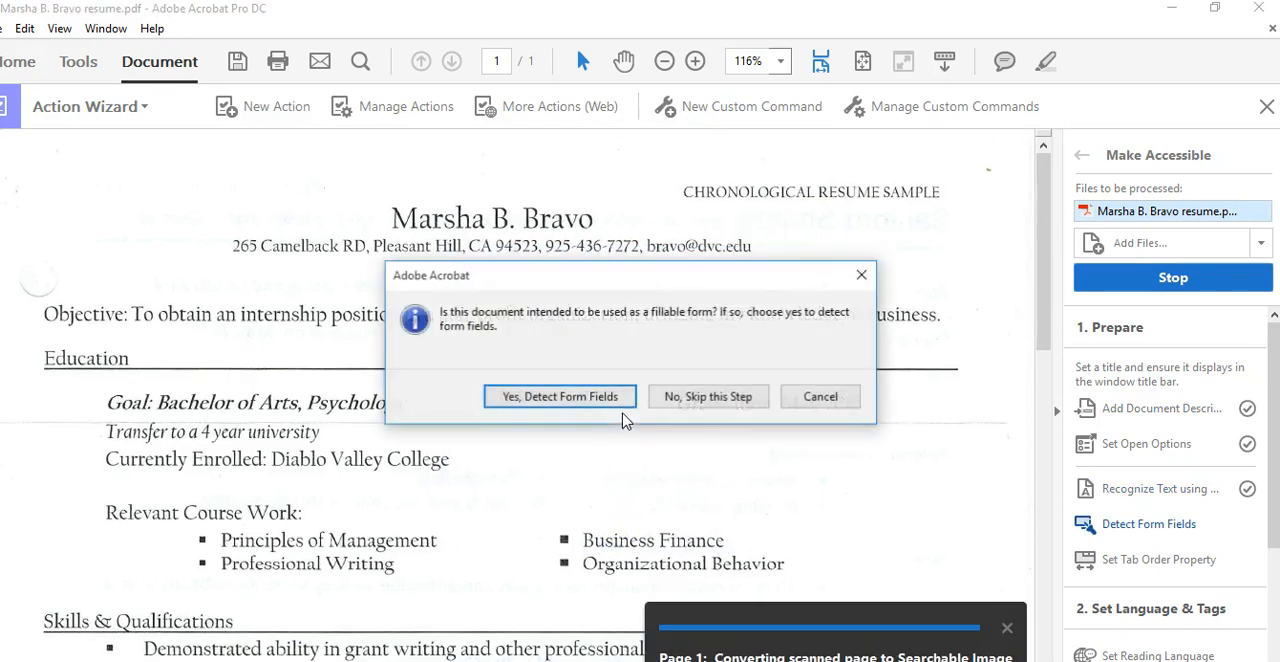
# Skip form field detection and dismiss the alternate-text prompt to finish the Make Accessible action
pyautogui.click(700, 397)
pyautogui.click(602, 374)
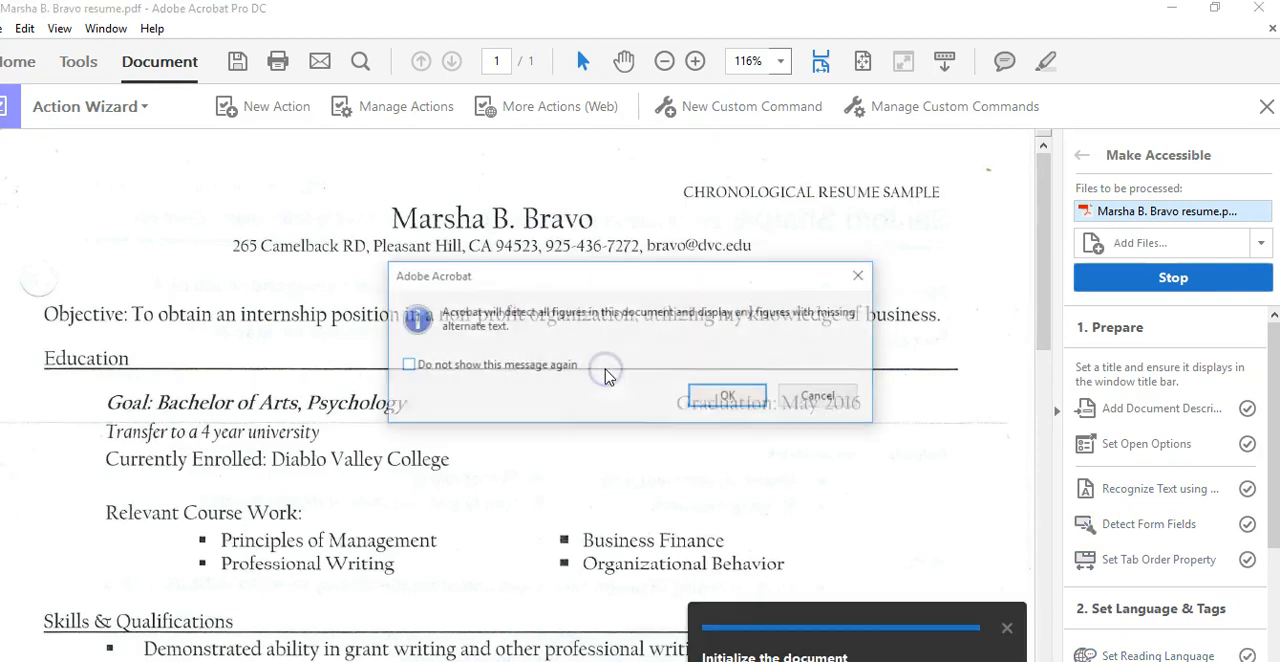
pyautogui.click(733, 397)
pyautogui.click(820, 396)
pyautogui.click(748, 628)
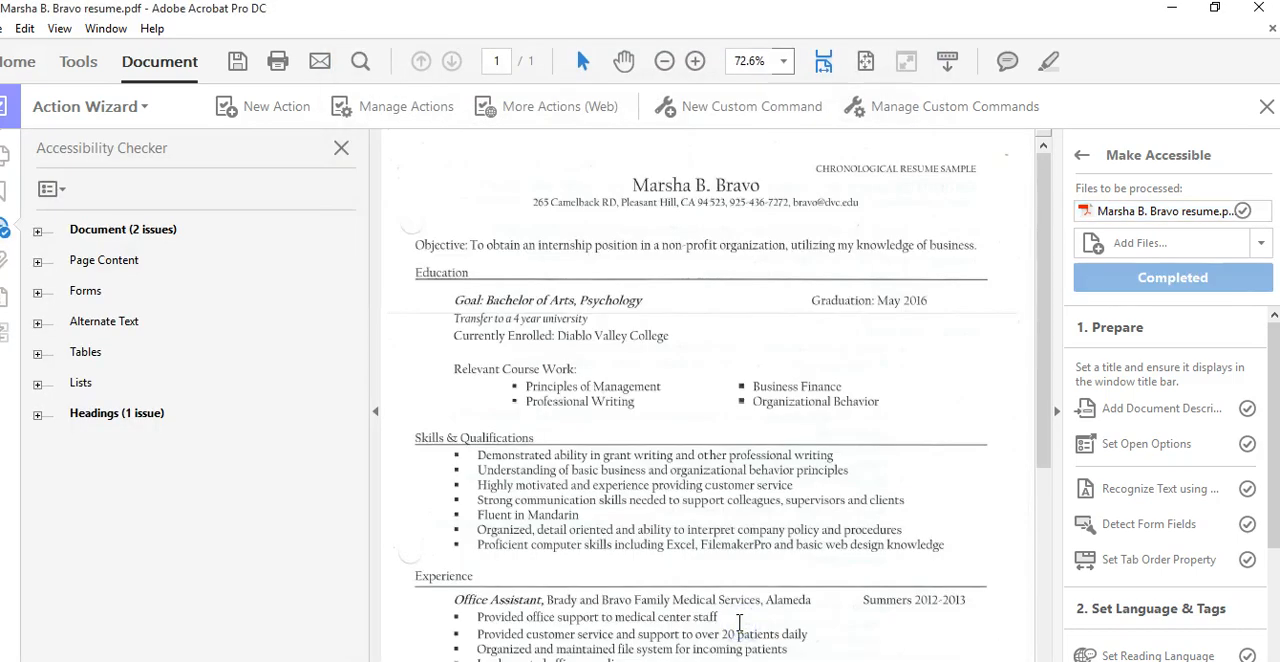
# Close the Accessibility Checker and save the PDF over the existing resume file on the desktop
pyautogui.click(339, 147)
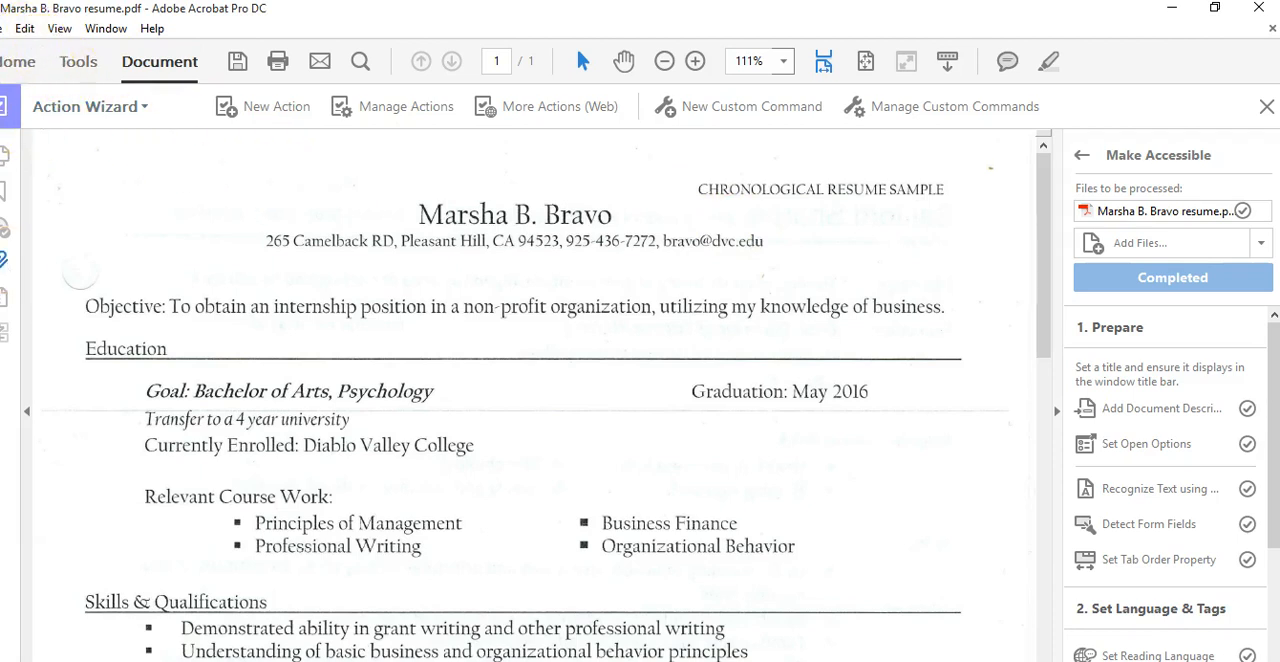
pyautogui.click(0, 29)
pyautogui.click(70, 152)
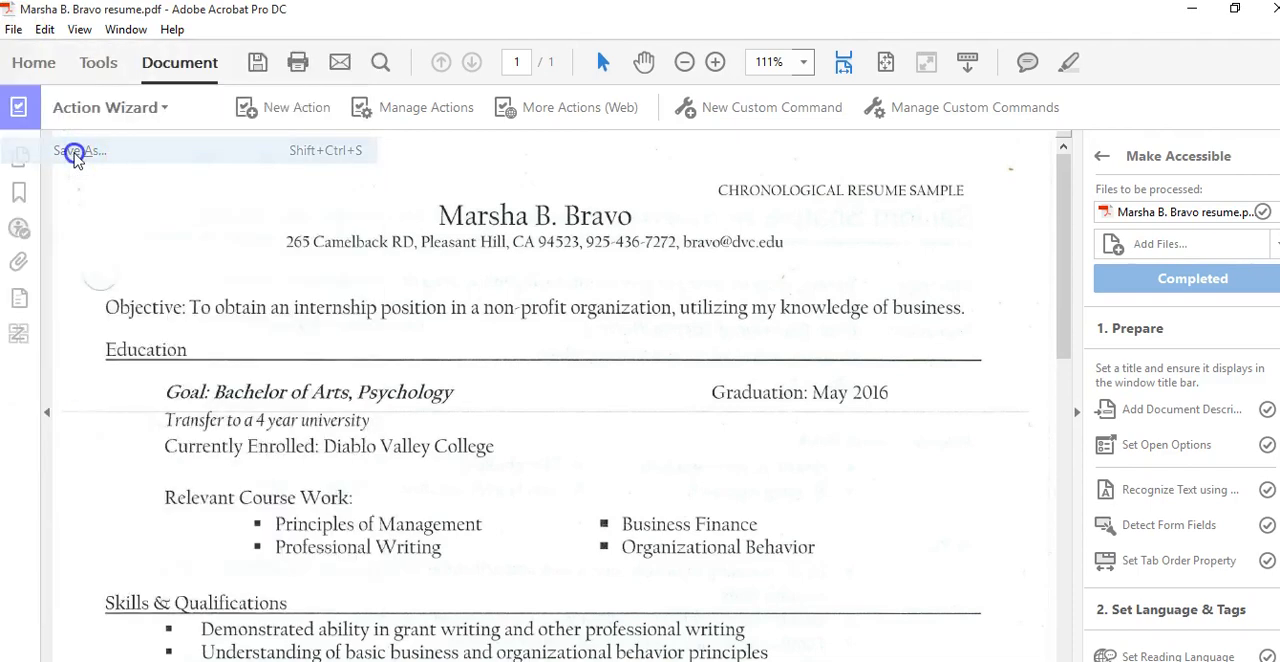
pyautogui.click(95, 190)
pyautogui.click(640, 415)
pyautogui.click(510, 516)
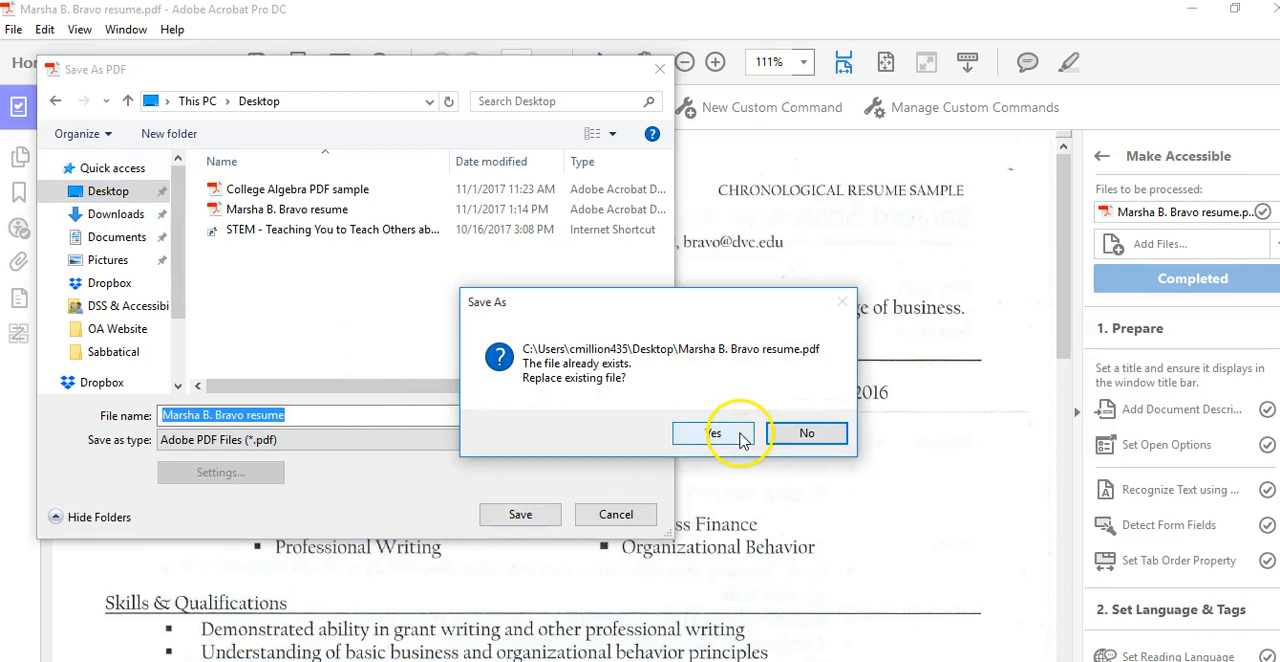
pyautogui.click(713, 433)
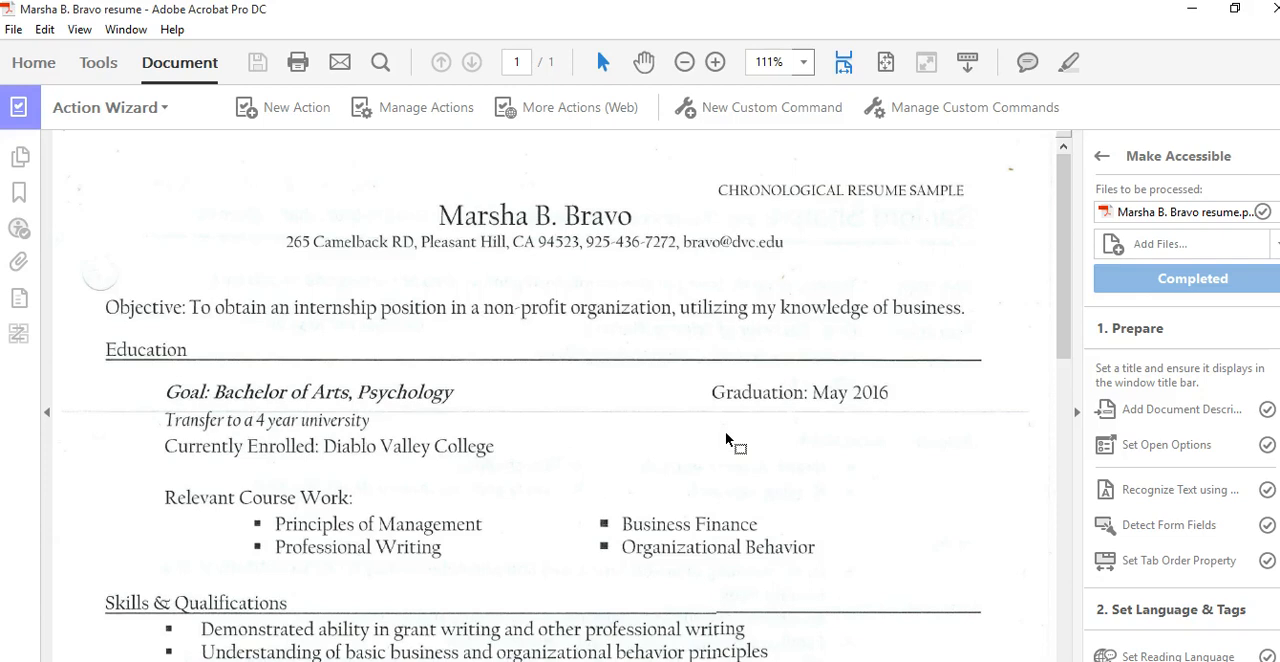
# Start the NVDA screen reader, dismiss its welcome dialog, and return to the resume in Acrobat
pyautogui.click(800, 378)
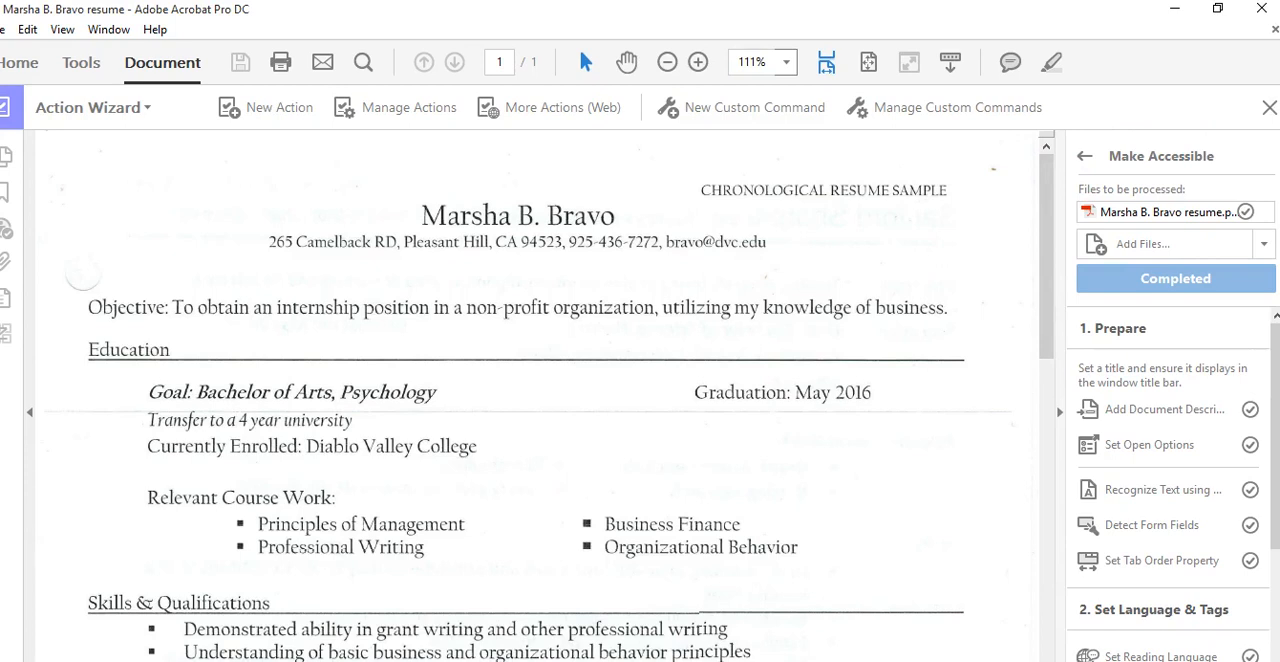
pyautogui.click(1274, 9)
pyautogui.click(1178, 10)
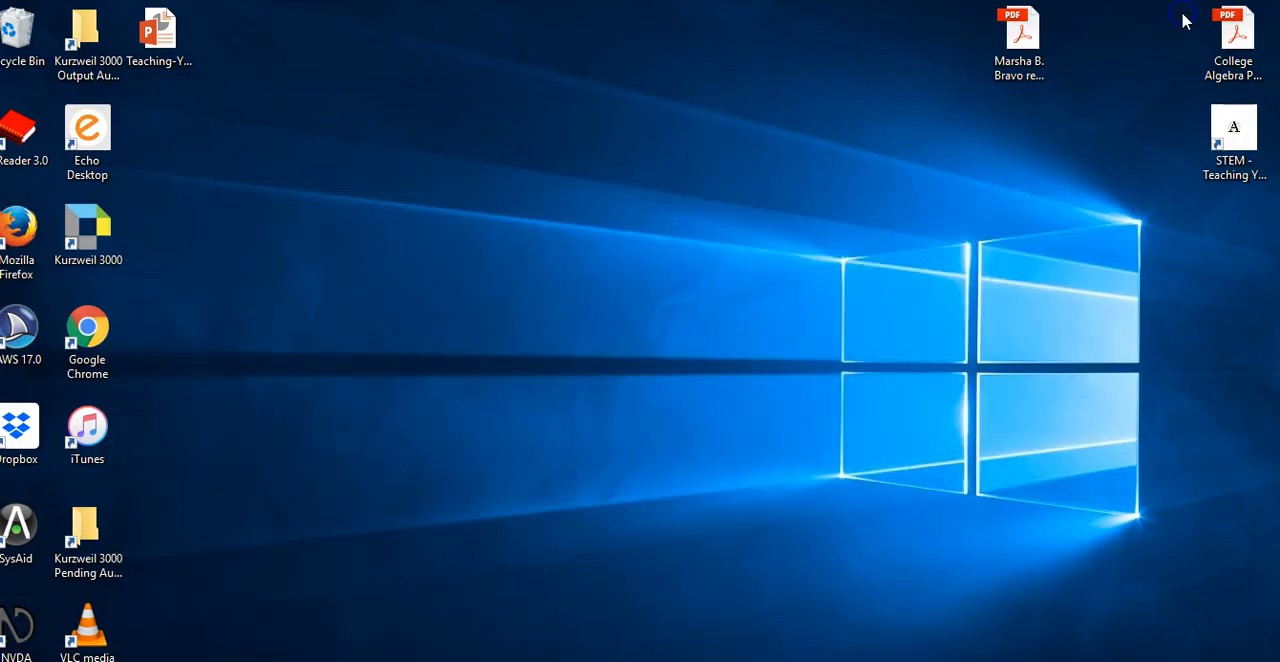
pyautogui.click(28, 622)
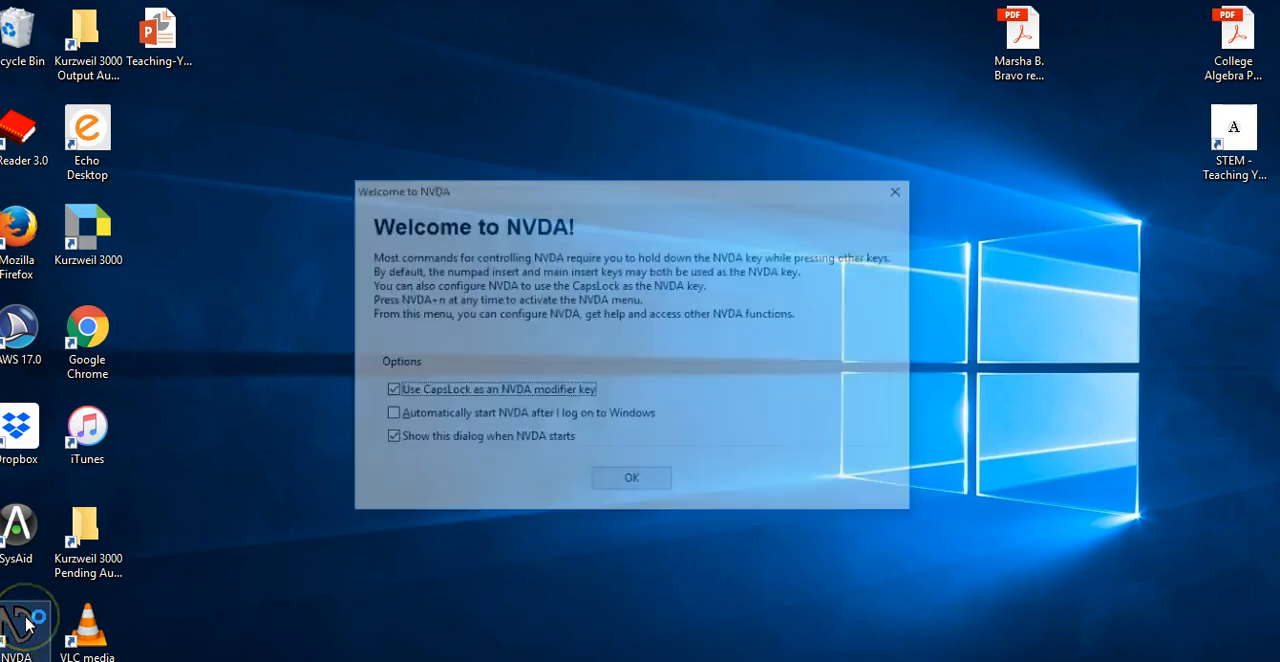
pyautogui.click(650, 485)
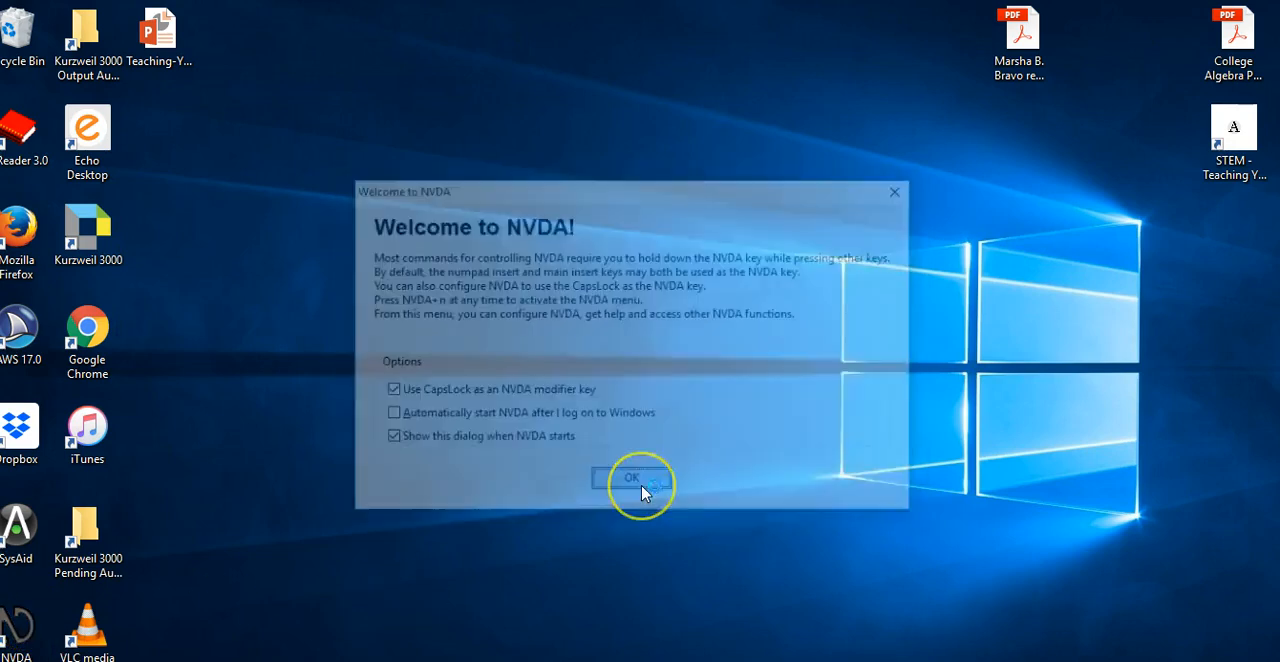
pyautogui.click(573, 599)
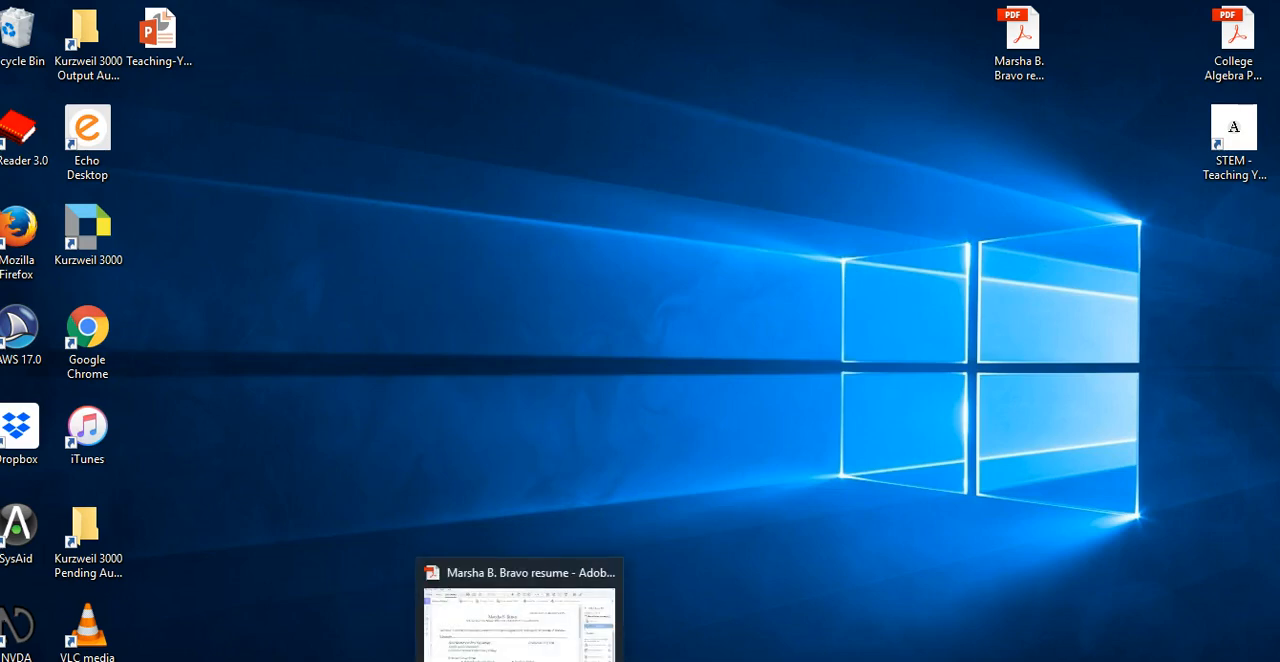
pyautogui.click(519, 660)
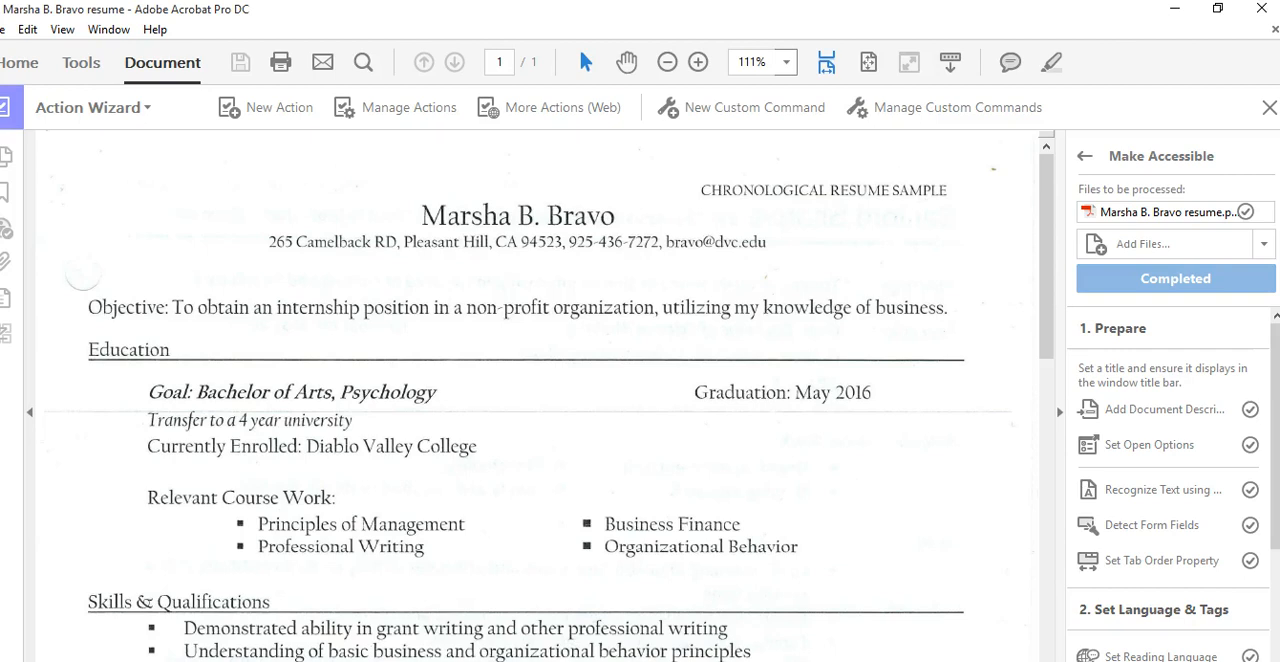
# Test the resume with NVDA by focusing its heading and objective lines and scrolling through the page
pyautogui.click(100, 306)
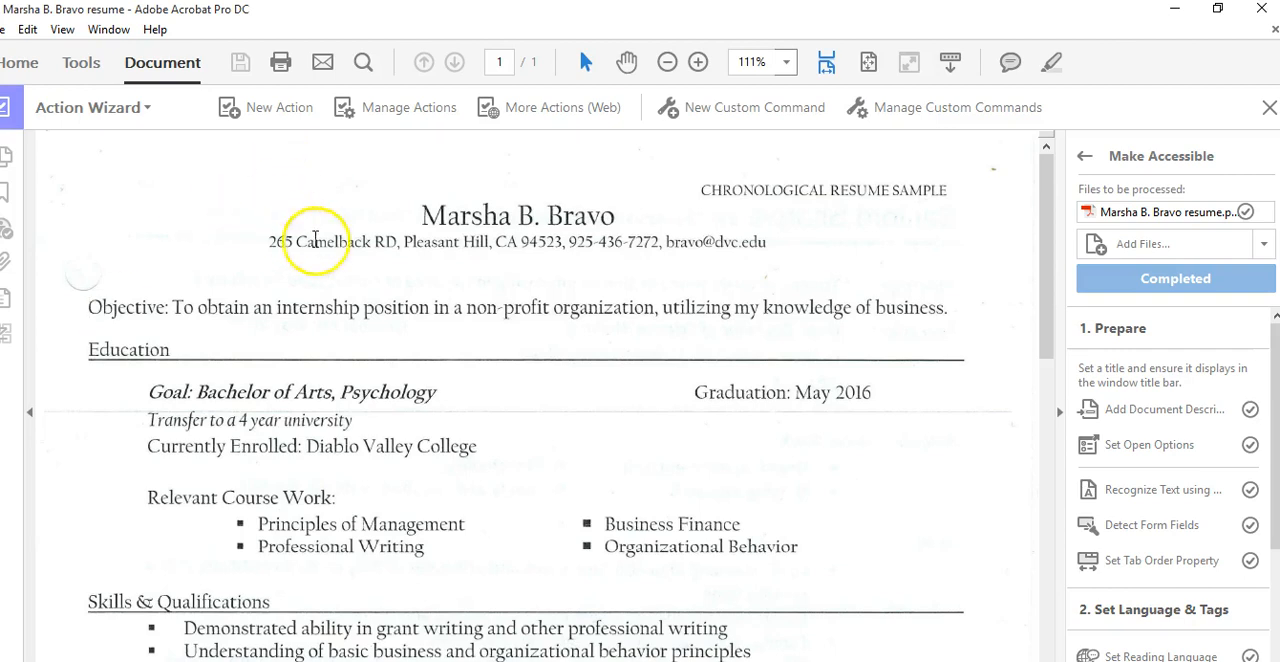
pyautogui.click(425, 214)
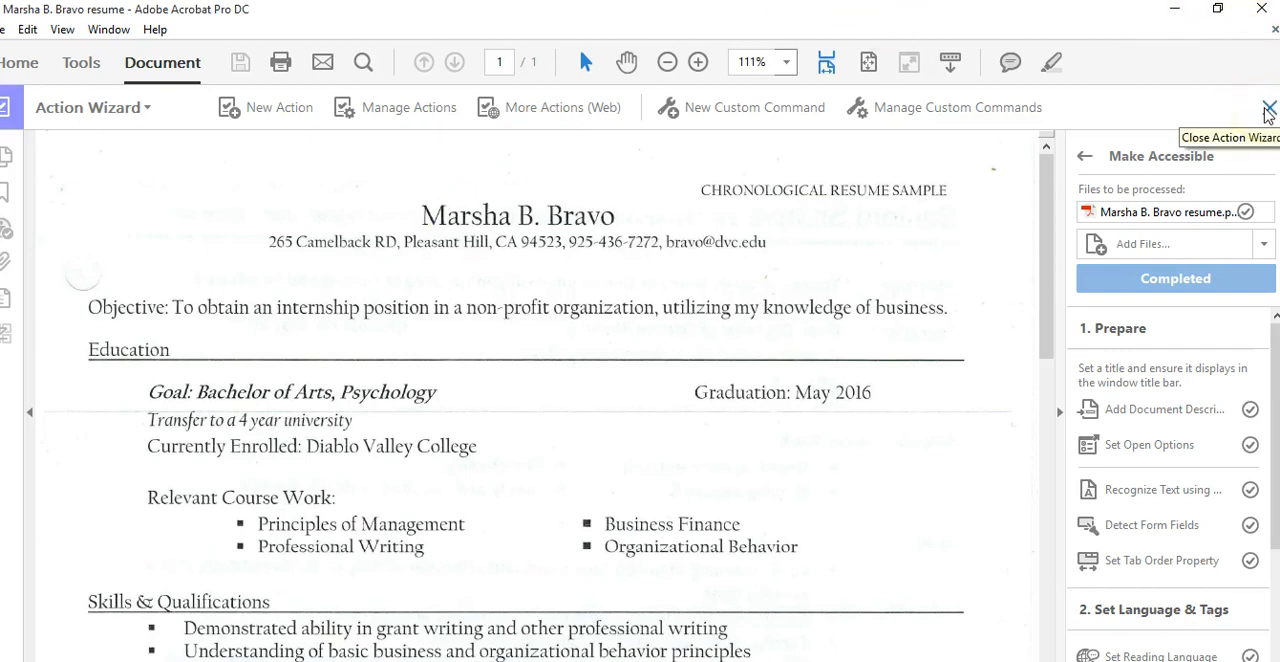
pyautogui.click(1177, 12)
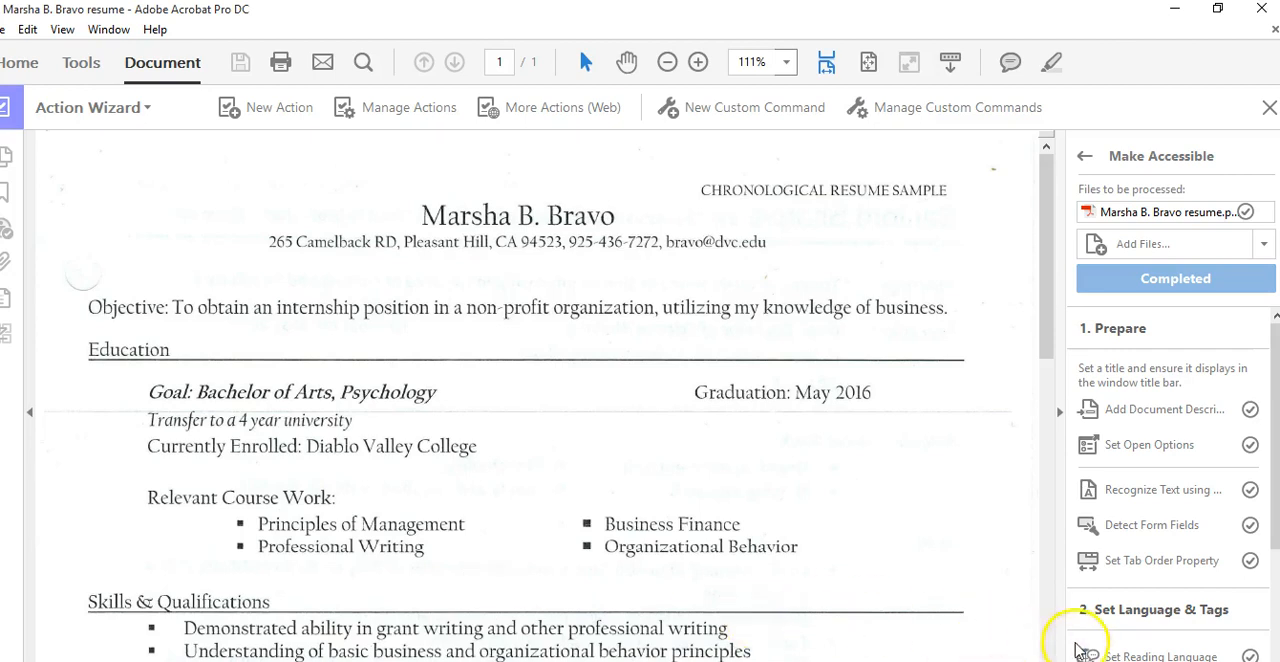
pyautogui.scroll(-3, 1046, 360)
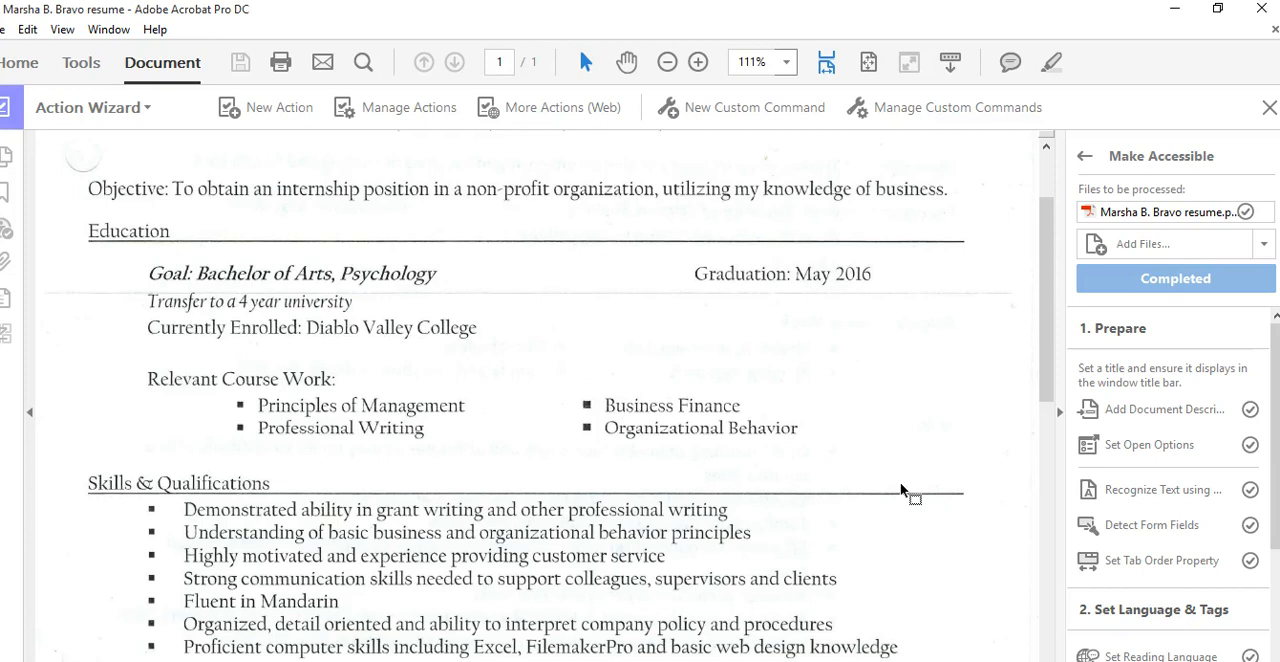
pyautogui.click(1262, 10)
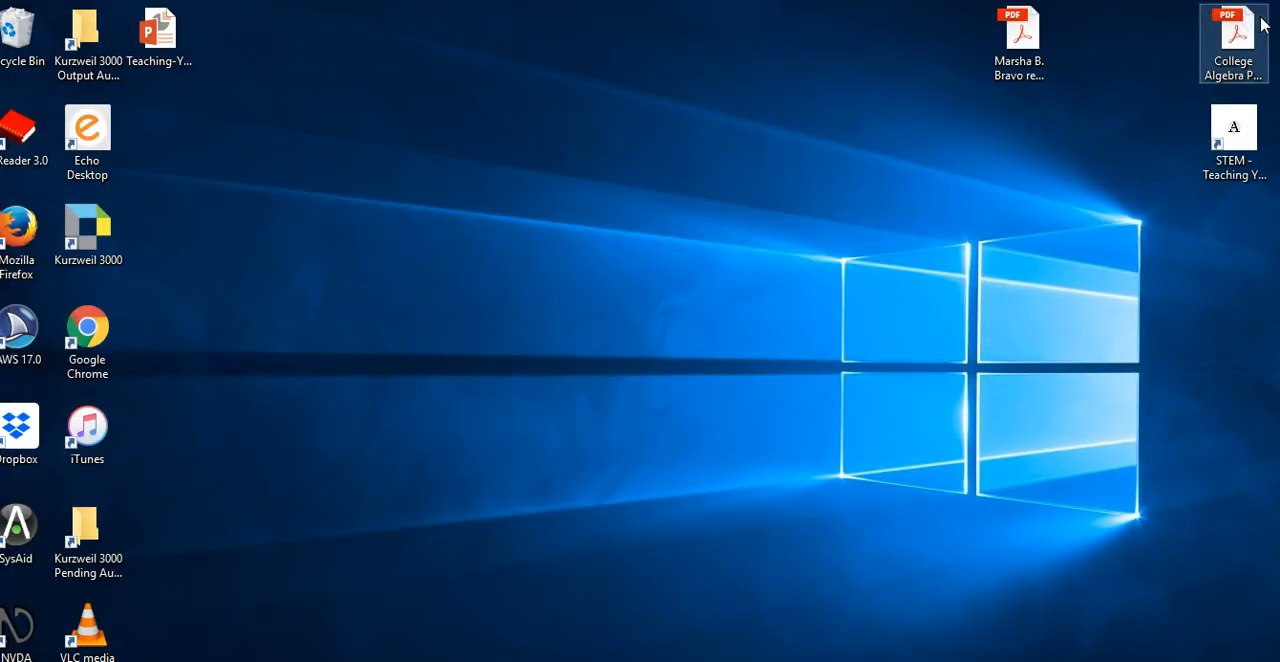
pyautogui.click(734, 340)
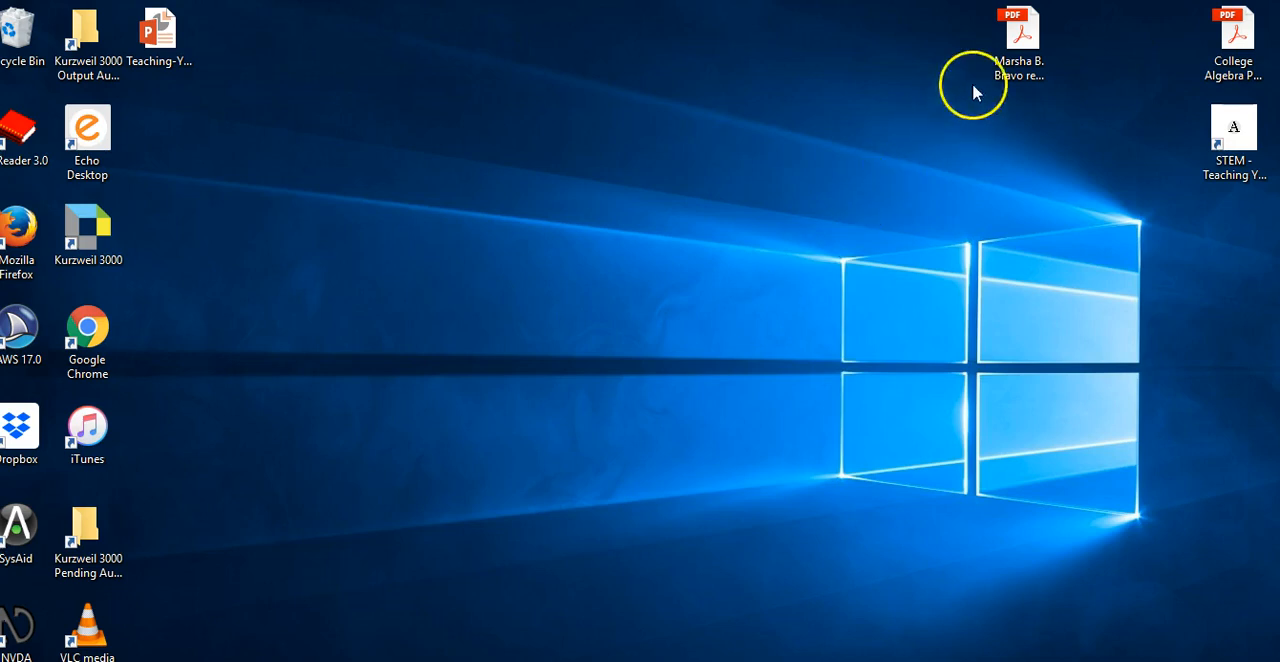
# Reopen the resume PDF from the desktop and quit the NVDA screen reader
pyautogui.doubleClick(1014, 58)
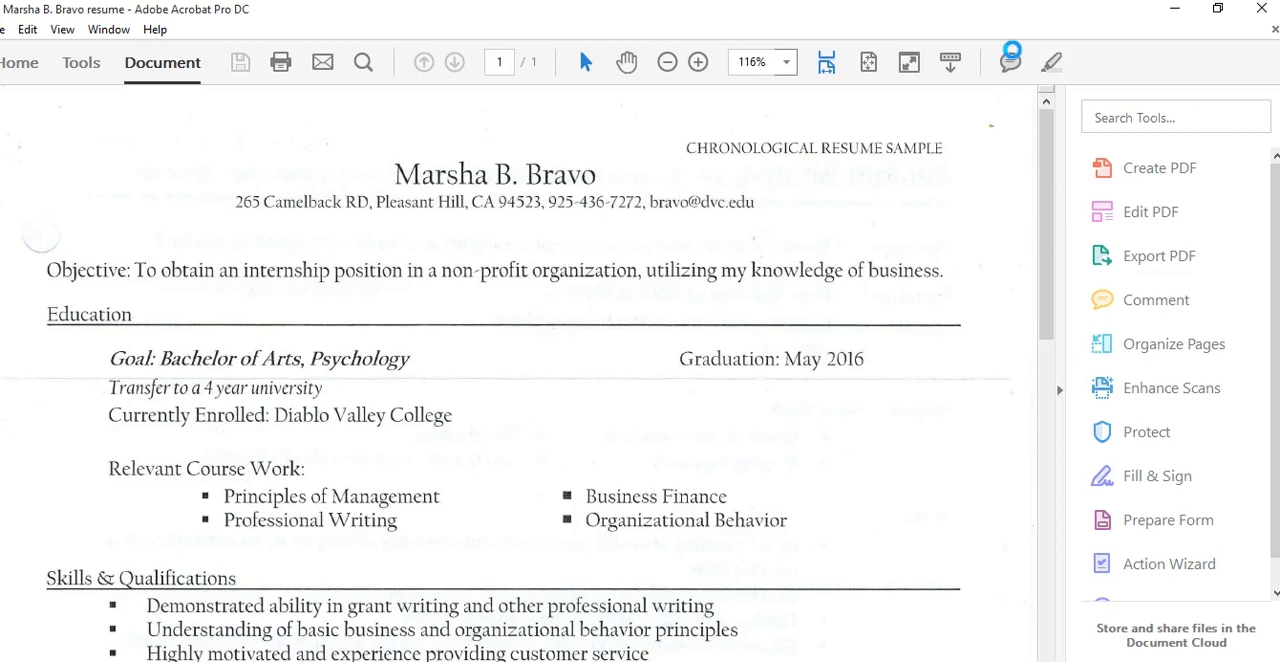
pyautogui.press('Insert+q')
pyautogui.press('Return')
pyautogui.click(1257, 9)
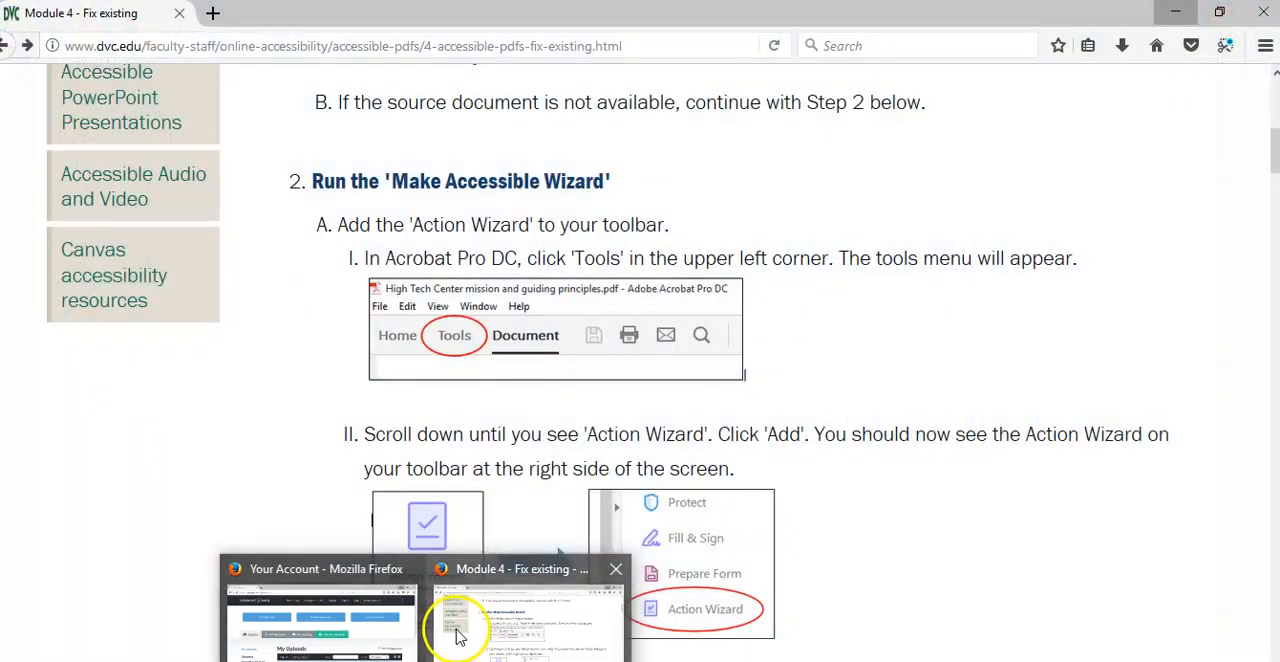
# Switch to the Firefox tutorial and open the 'Run a test with free screenreading software' page from Accessible PDF Files
pyautogui.click(452, 630)
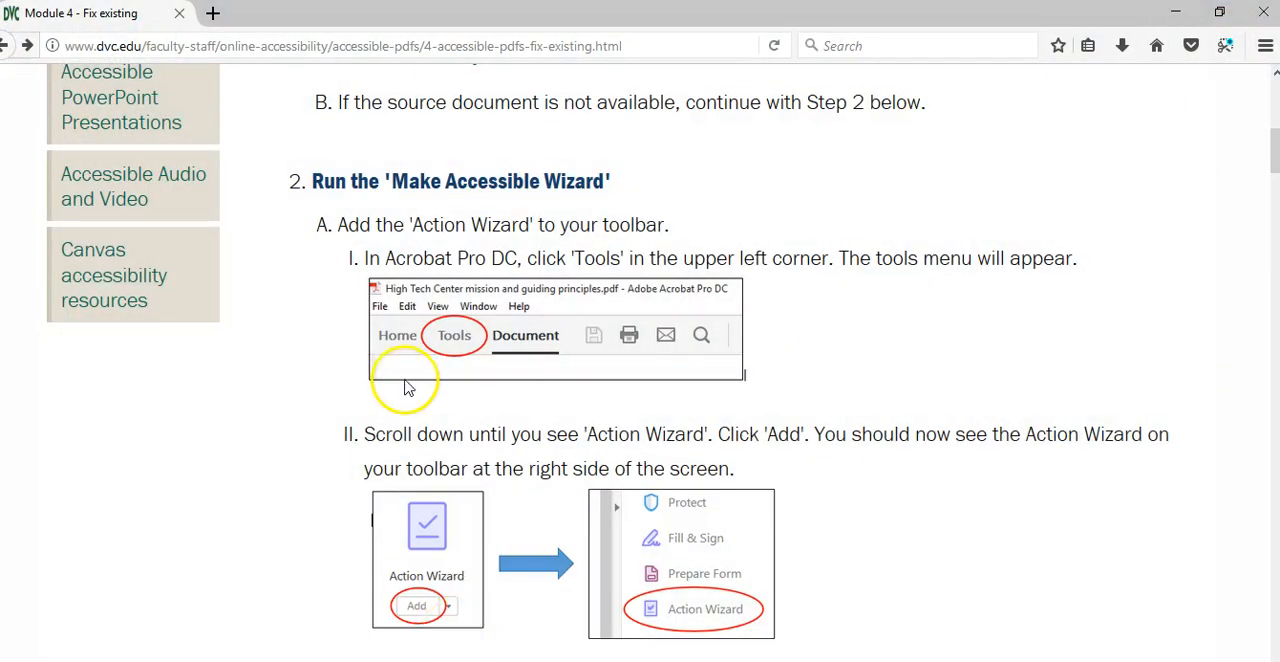
pyautogui.moveTo(1265, 155); pyautogui.dragTo(1263, 100)
pyautogui.click(887, 272)
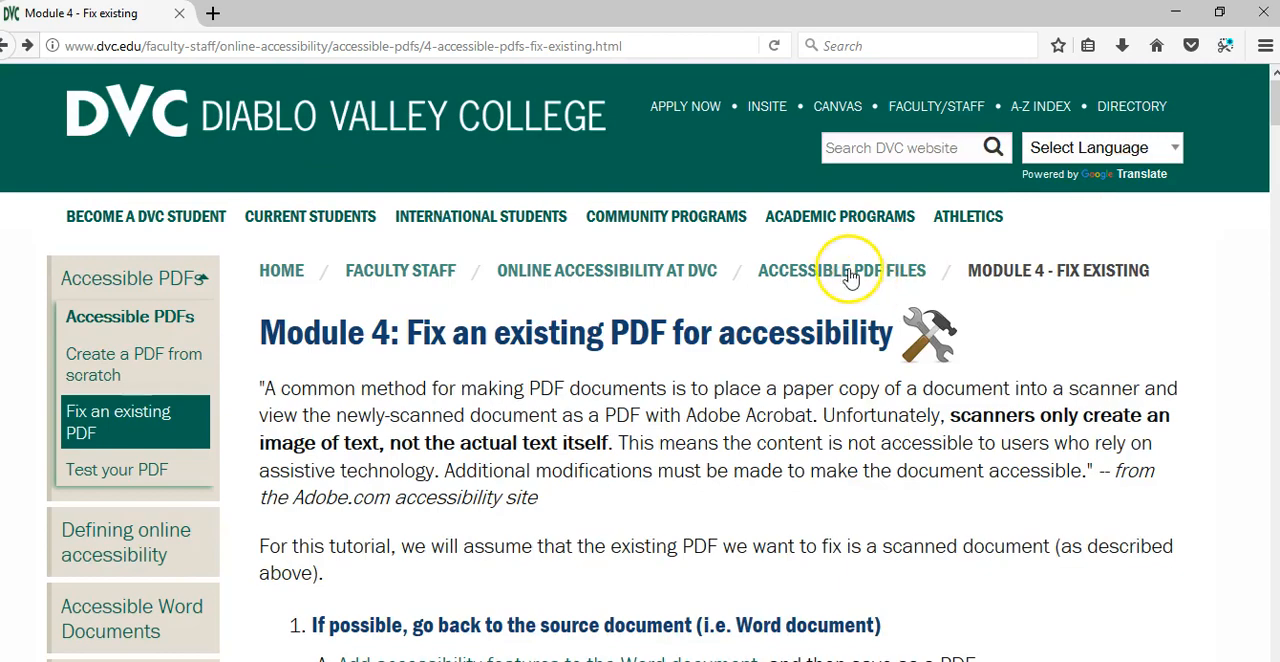
pyautogui.moveTo(1265, 173); pyautogui.dragTo(1274, 474)
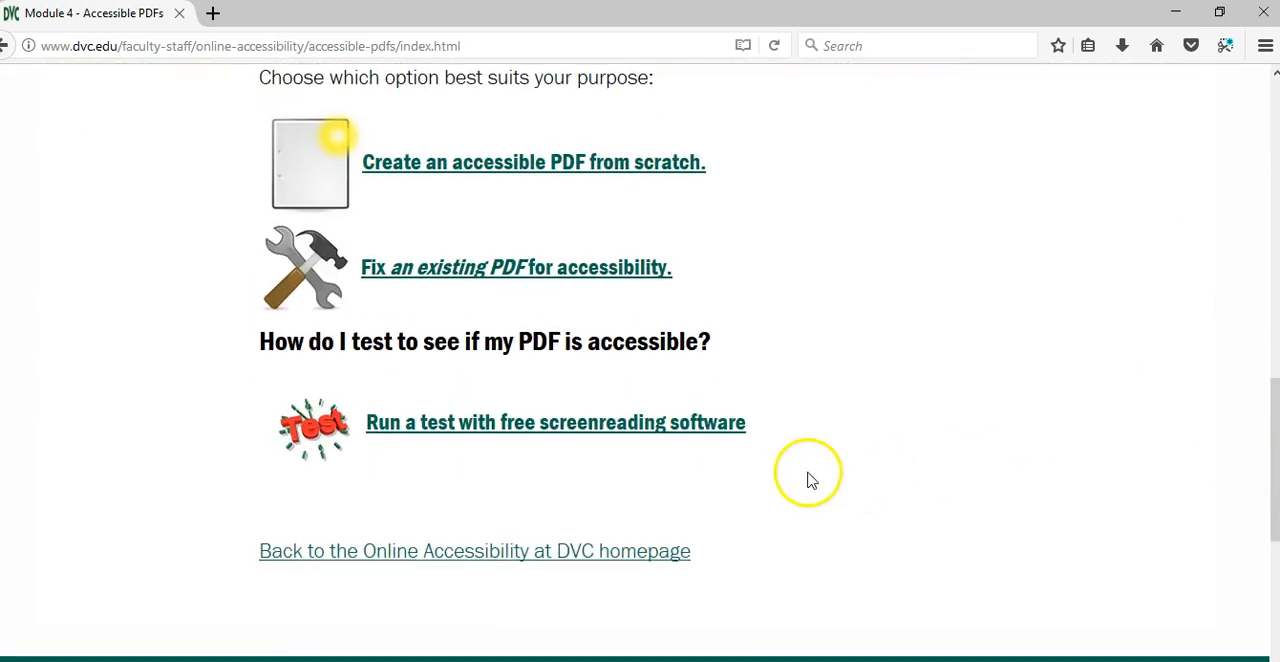
pyautogui.click(630, 440)
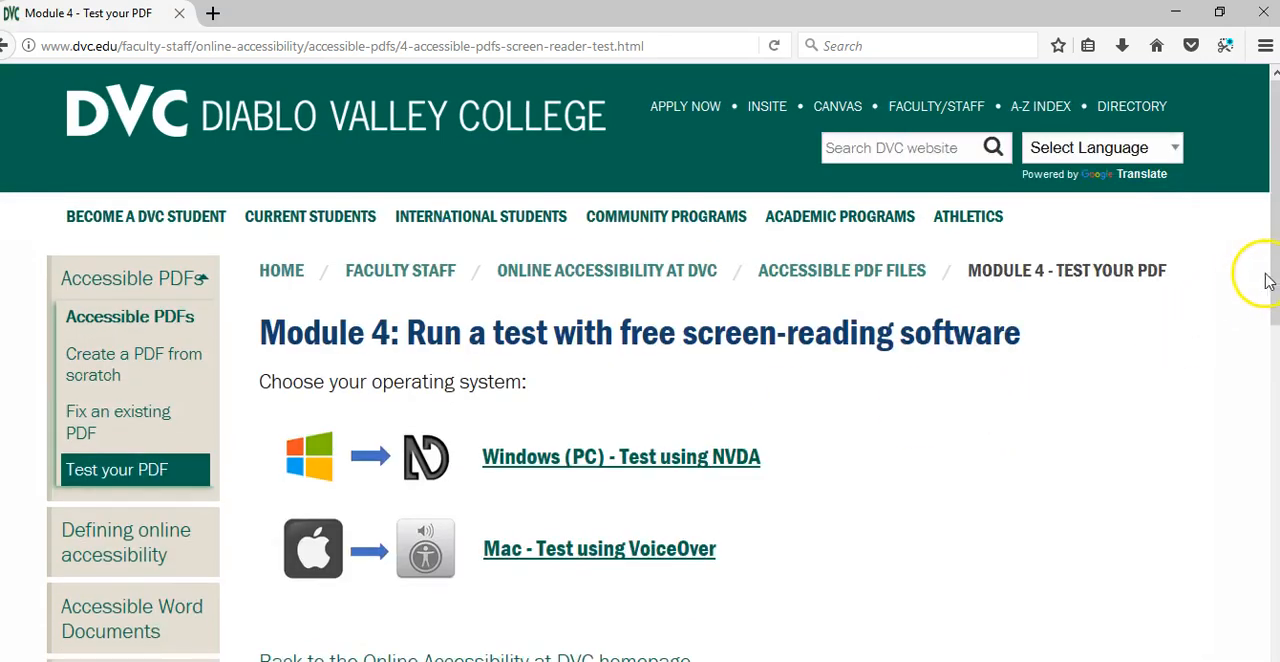
# Open the 'Windows (PC) - Test using NVDA' page and read through its instructions
pyautogui.moveTo(1270, 285); pyautogui.dragTo(1268, 334)
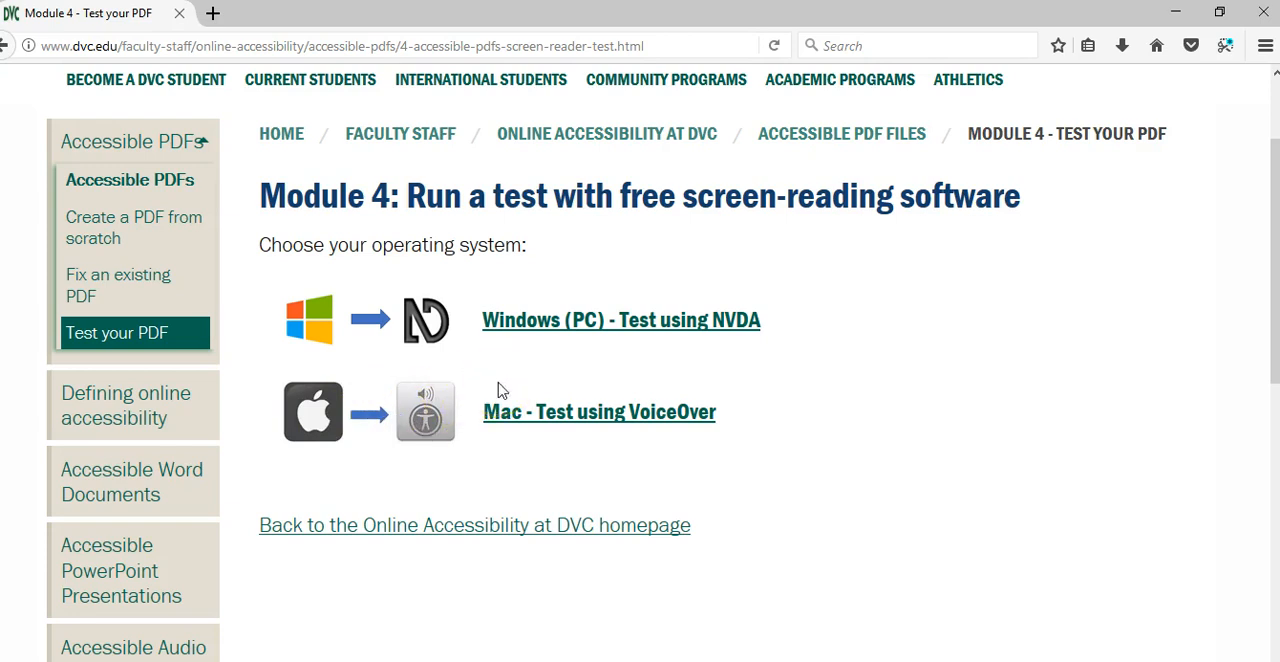
pyautogui.click(512, 322)
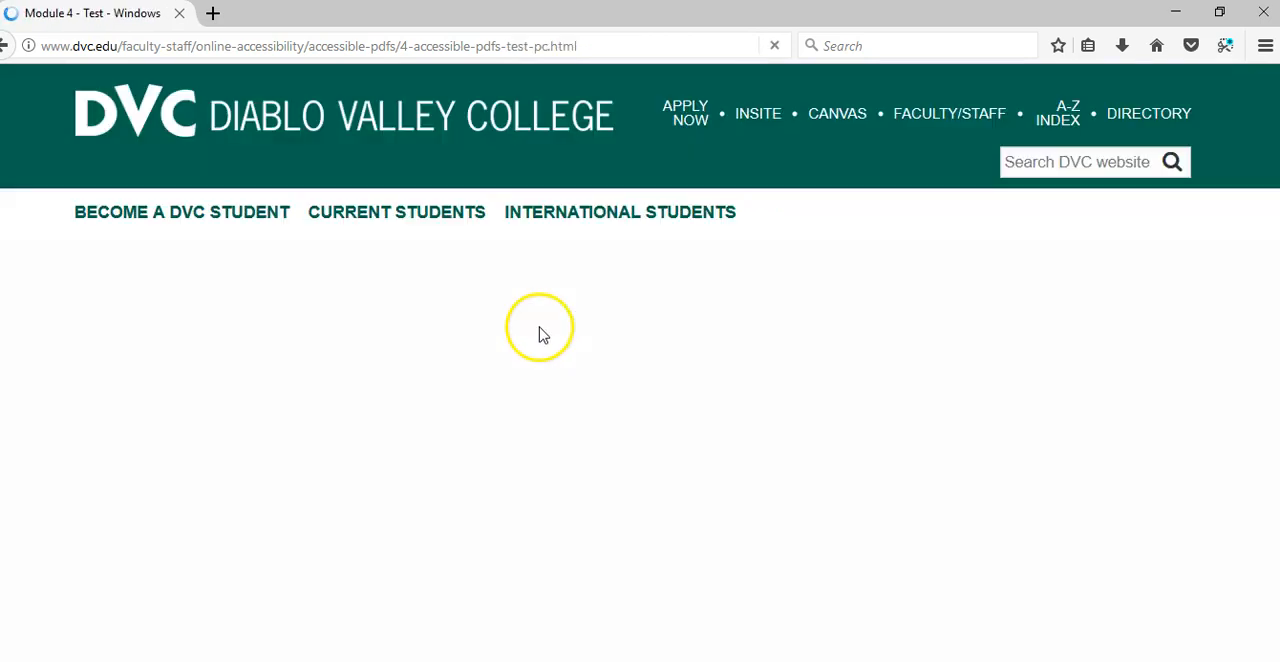
pyautogui.moveTo(1275, 189); pyautogui.dragTo(1279, 313)
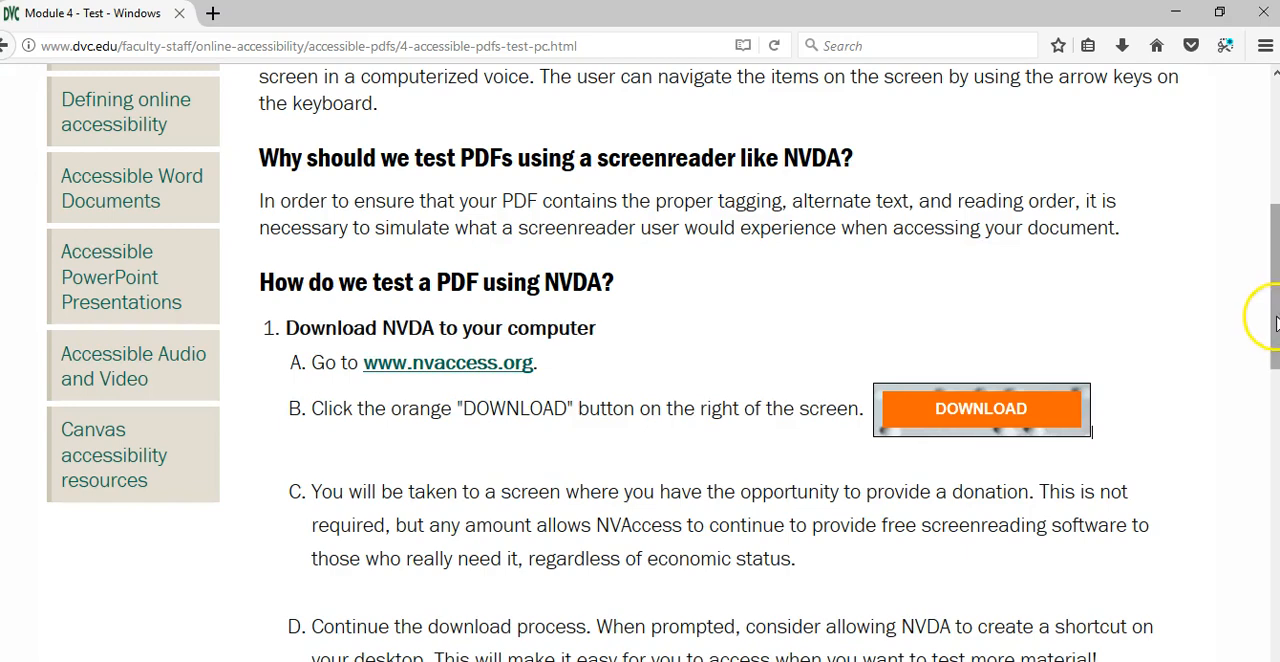
pyautogui.moveTo(1271, 320); pyautogui.dragTo(1277, 440)
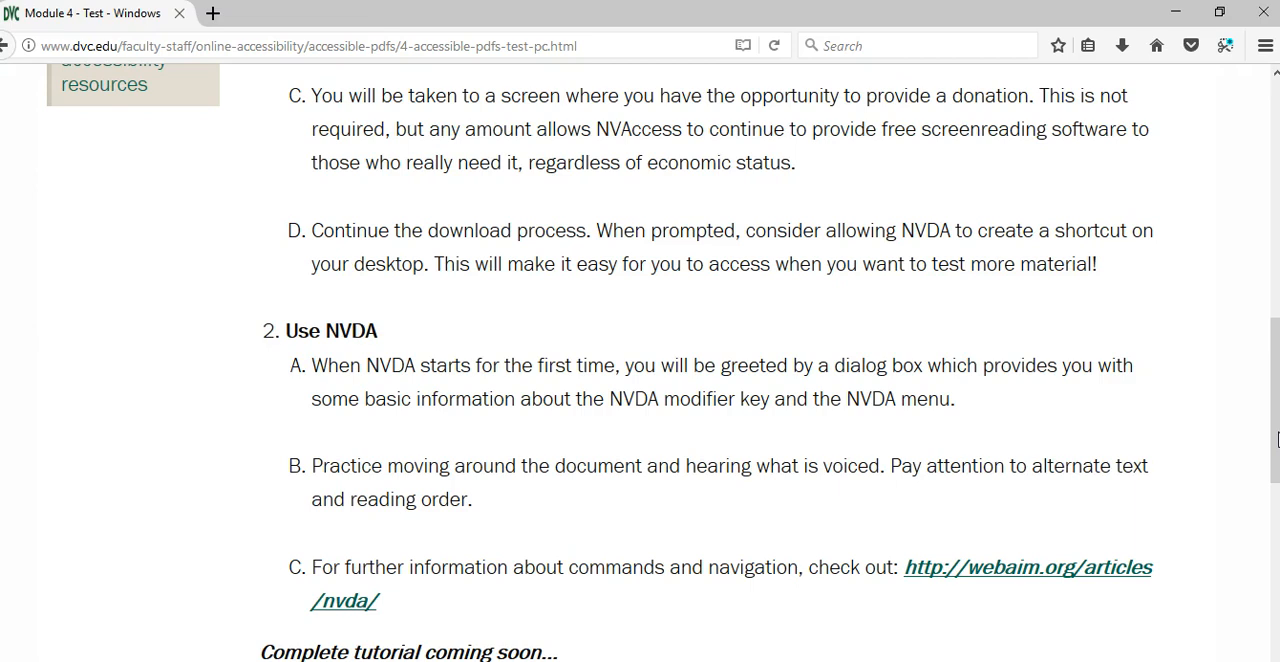
pyautogui.moveTo(1275, 440); pyautogui.dragTo(1272, 272)
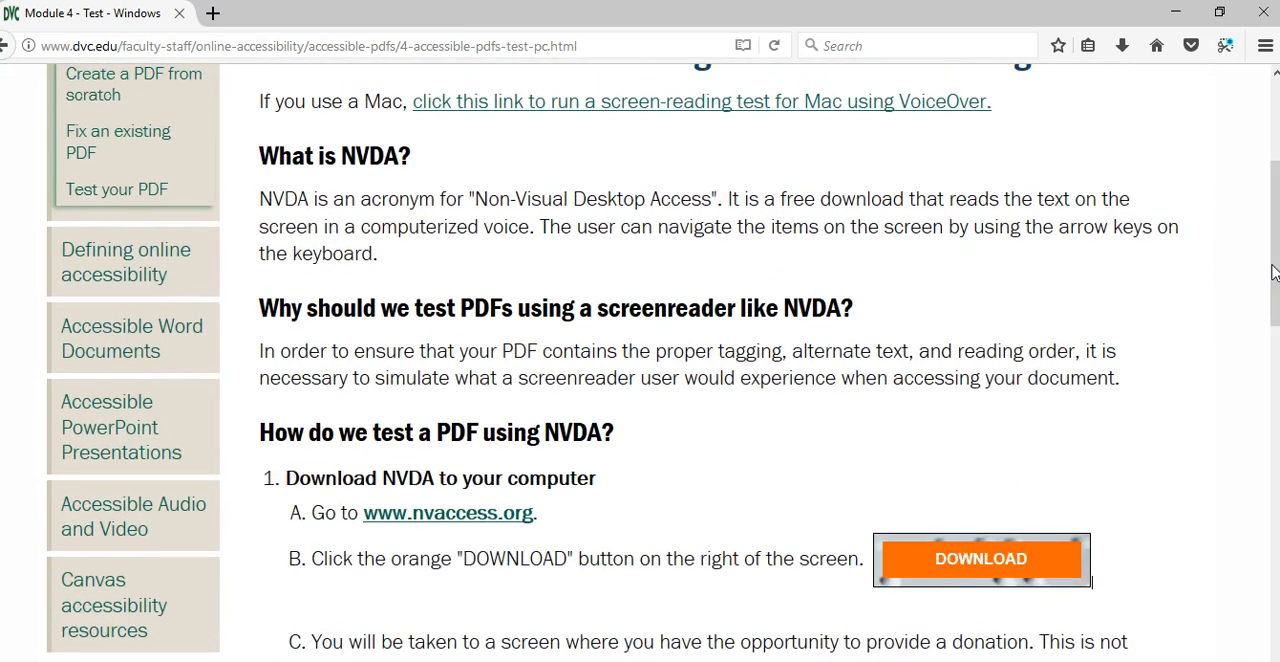